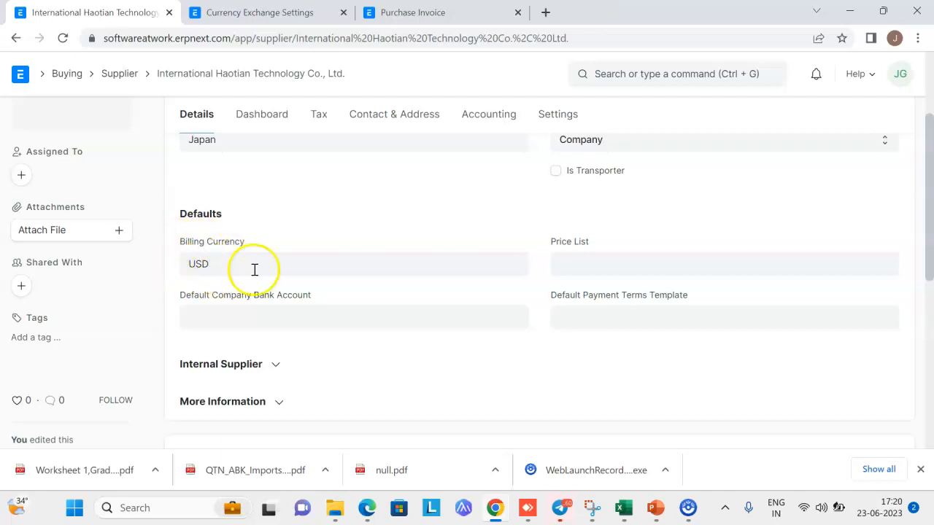
- Set the supplier's GST category to Overseas in its tax details and save the record
{"action": "left_click", "coordinate": [480, 118]}
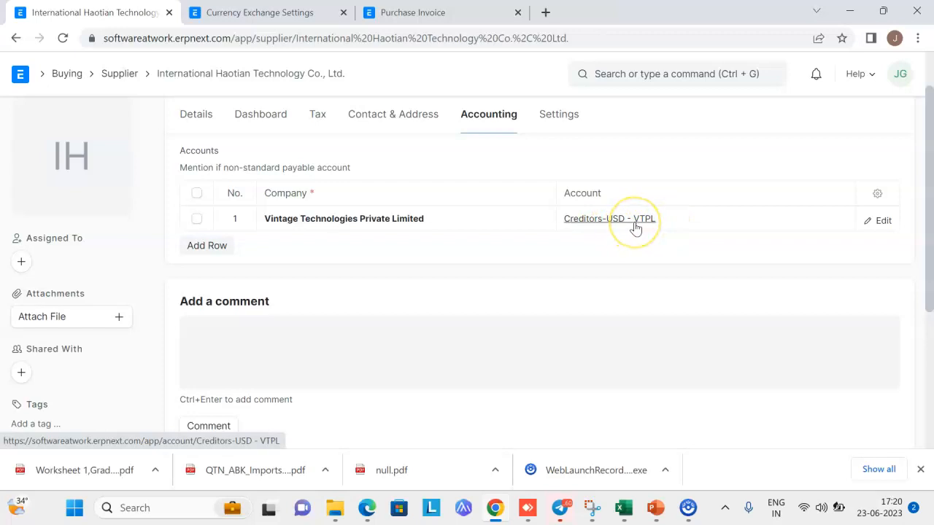
{"action": "left_click", "coordinate": [389, 123]}
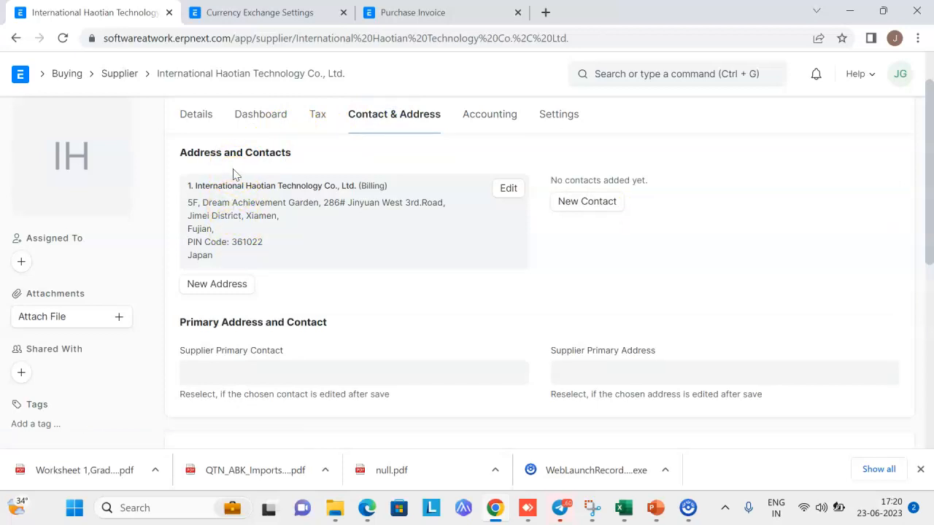
{"action": "left_click", "coordinate": [315, 117]}
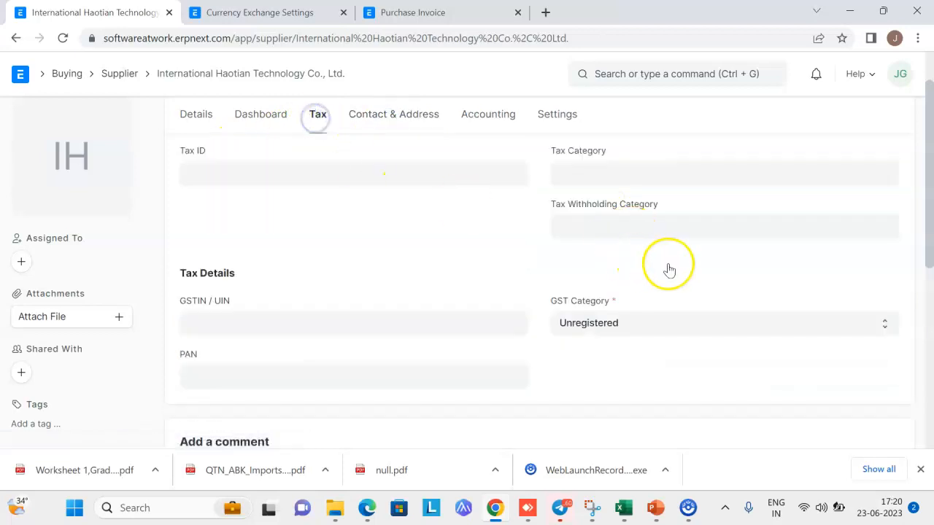
{"action": "left_click", "coordinate": [619, 325]}
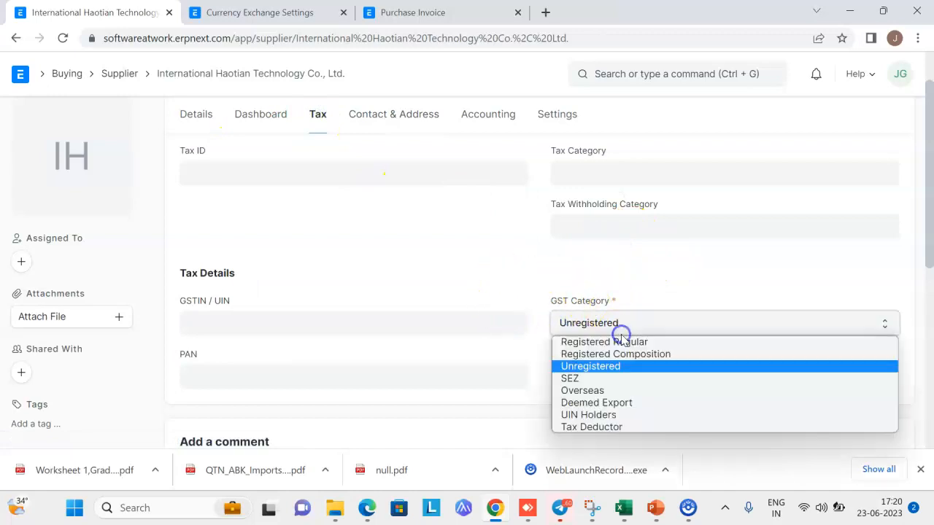
{"action": "left_click", "coordinate": [589, 390]}
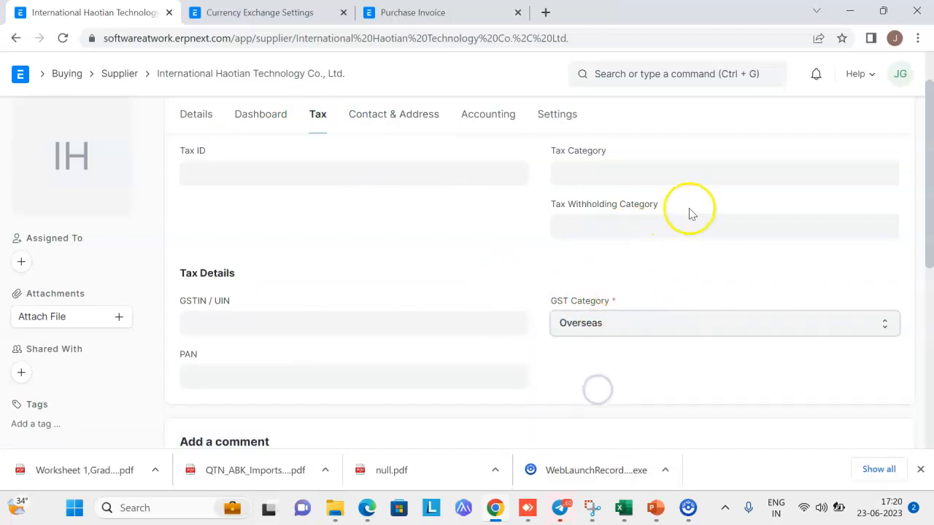
{"action": "left_click", "coordinate": [894, 122]}
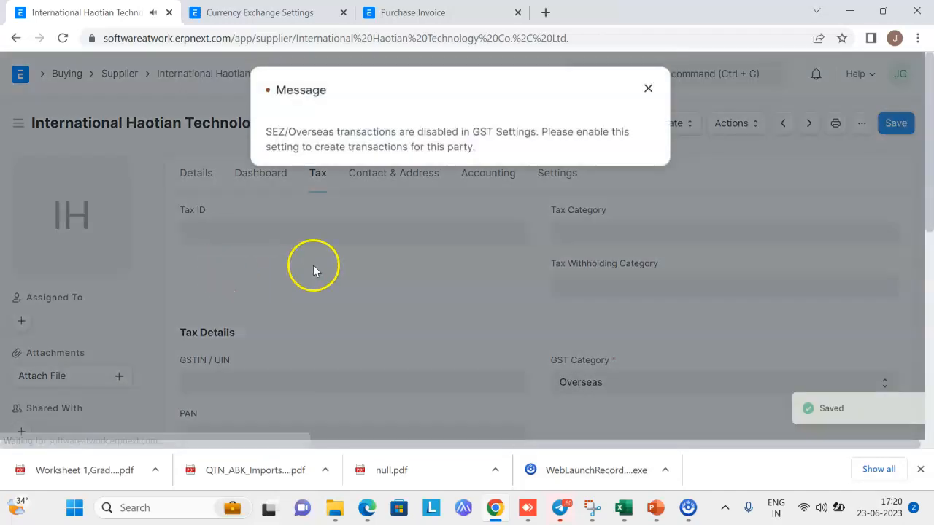
{"action": "left_click", "coordinate": [652, 94]}
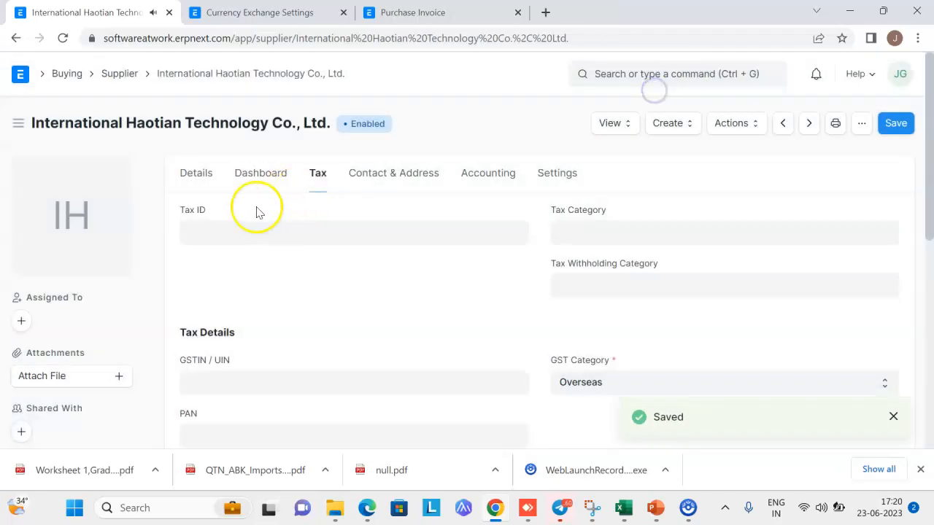
- Review the supplier's general details, billing address, GST category and payable account
{"action": "left_click", "coordinate": [187, 182]}
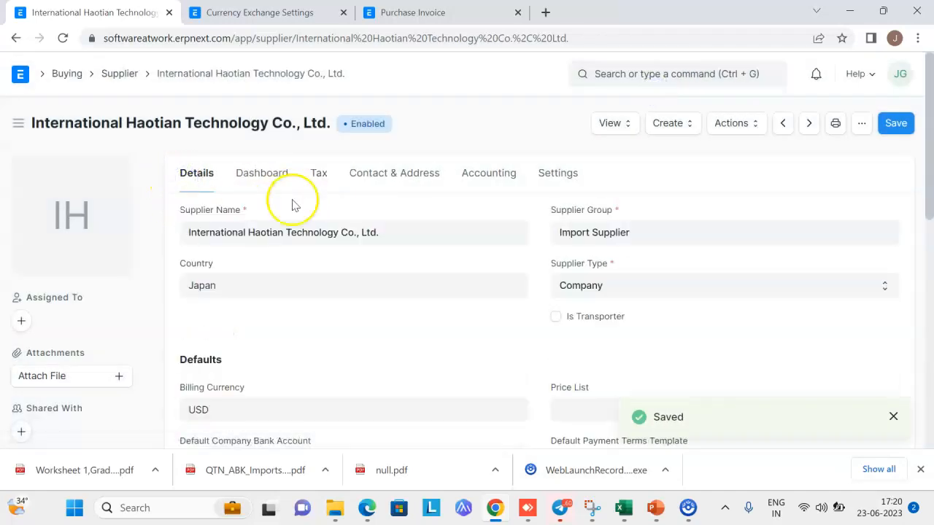
{"action": "scroll", "coordinate": [211, 341], "scroll_direction": "down", "scroll_amount": 1}
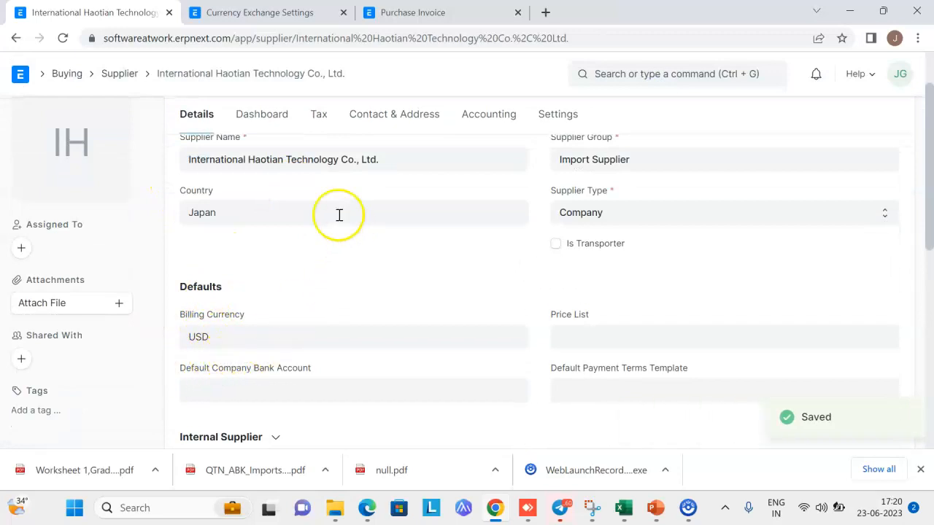
{"action": "left_click", "coordinate": [381, 123]}
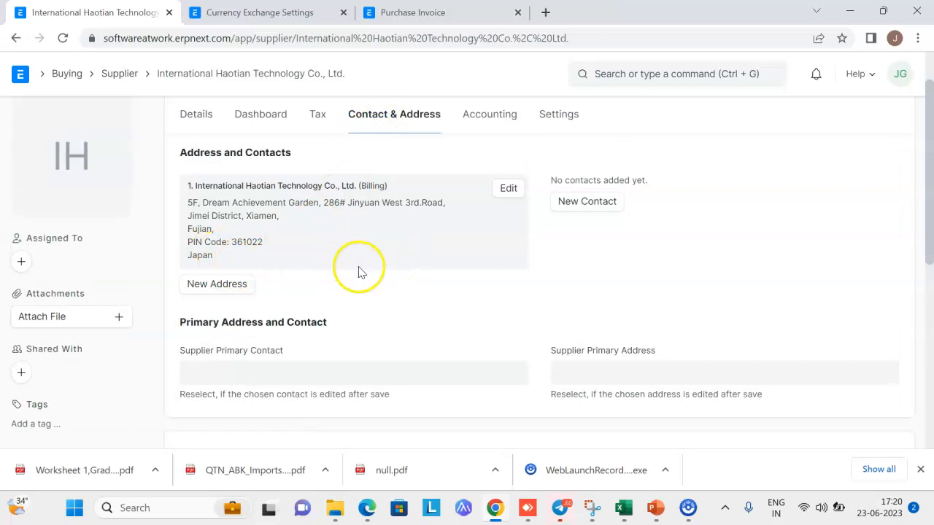
{"action": "left_click", "coordinate": [319, 115]}
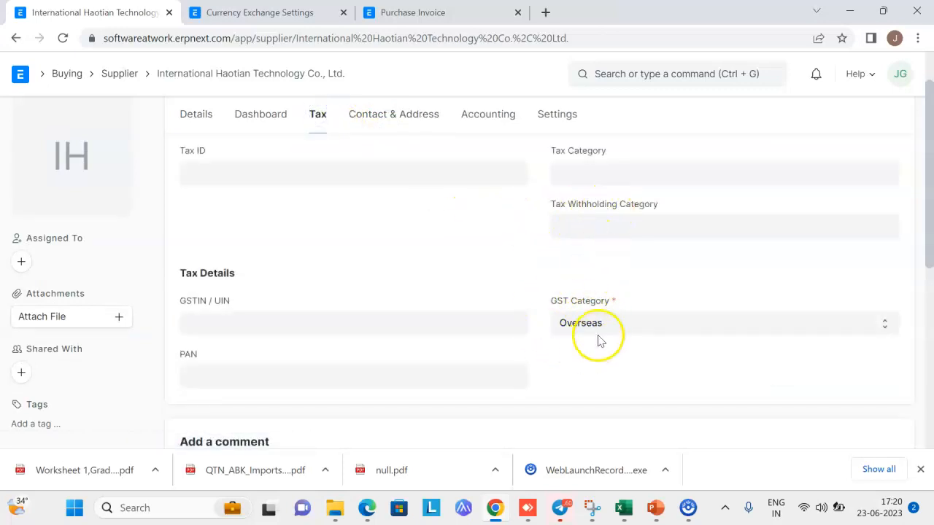
{"action": "left_click", "coordinate": [500, 124]}
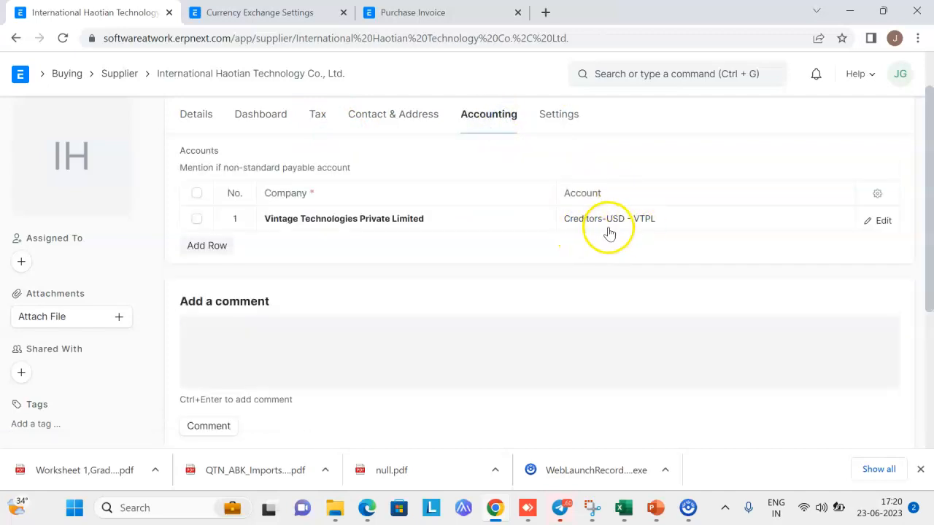
- Open the supplier's linked Creditors-USD - VTPL account to check its currency and account type, and return to the supplier
{"action": "left_click", "coordinate": [685, 217]}
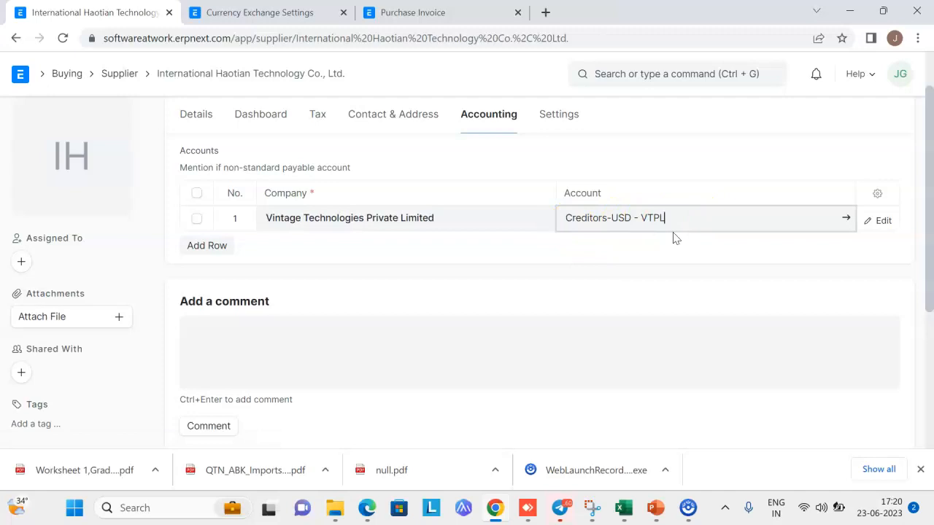
{"action": "left_click", "coordinate": [847, 221]}
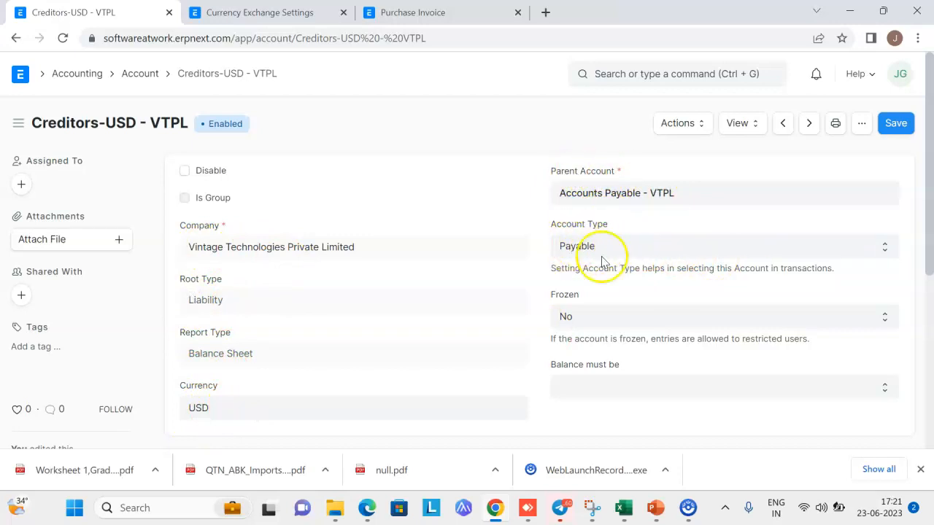
{"action": "left_click", "coordinate": [17, 41]}
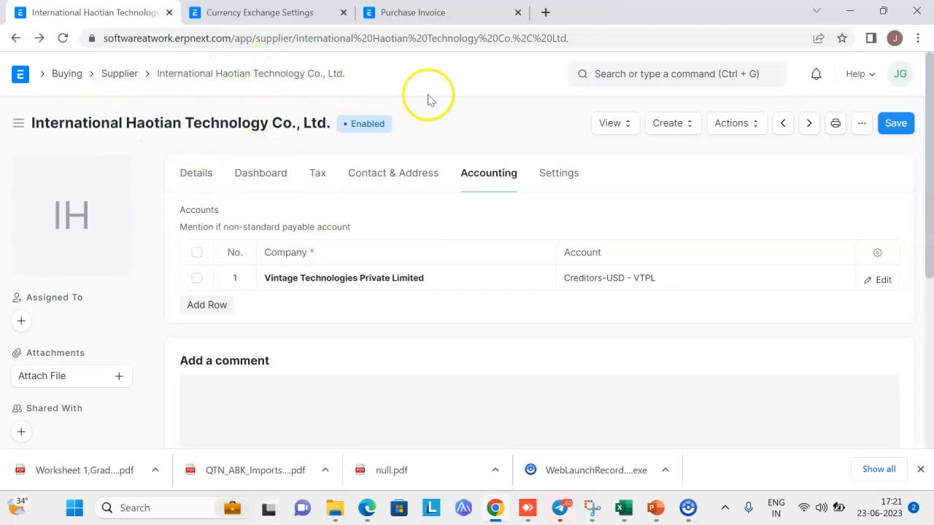
- Find the Purchase Invoice list and create a new purchase invoice
{"action": "left_click", "coordinate": [620, 76]}
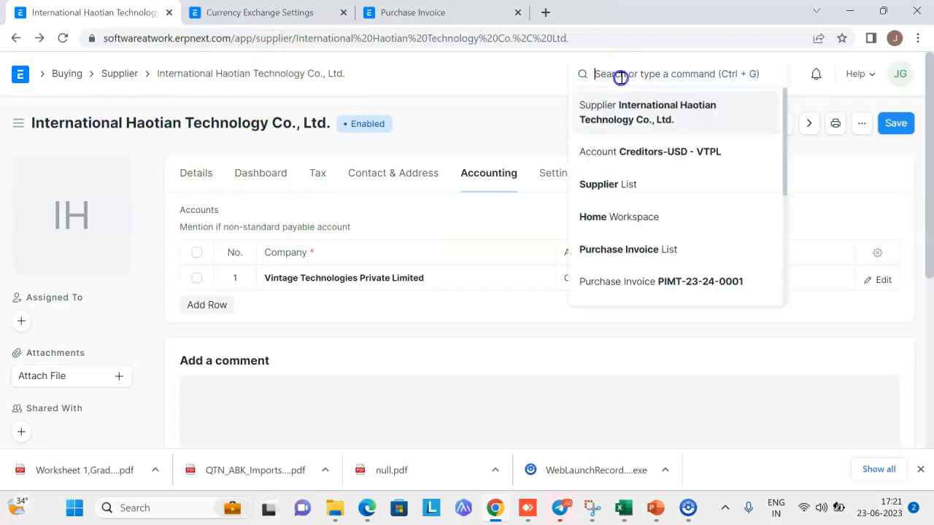
{"action": "type", "text": "Purchase In"}
{"action": "key", "text": "Return"}
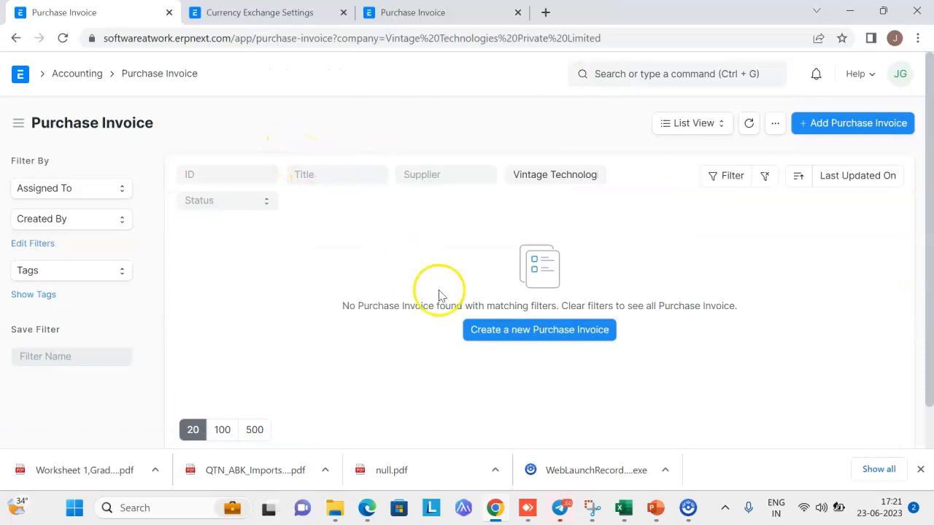
{"action": "left_click", "coordinate": [559, 330]}
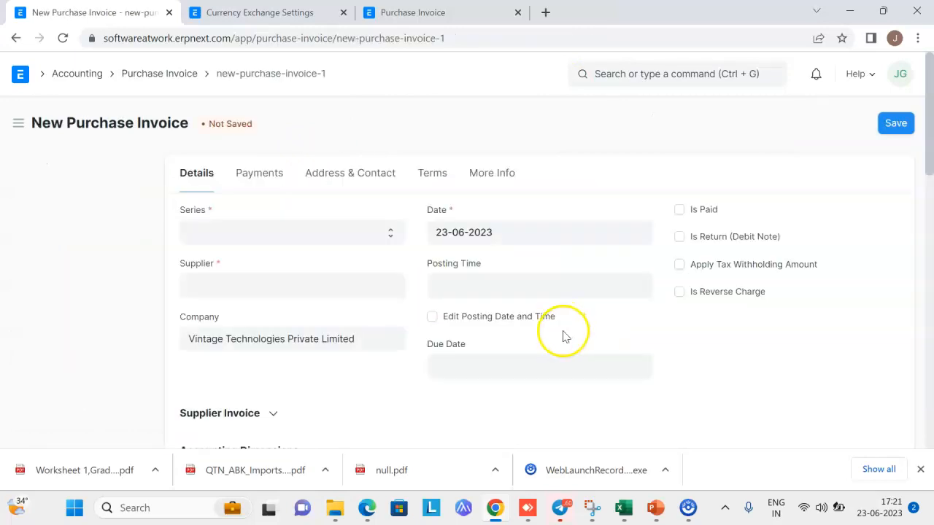
- Set the invoice series to PIMT-.FY.-.#### and the supplier to International Haotian Technology Co., Ltd
{"action": "left_click", "coordinate": [217, 235]}
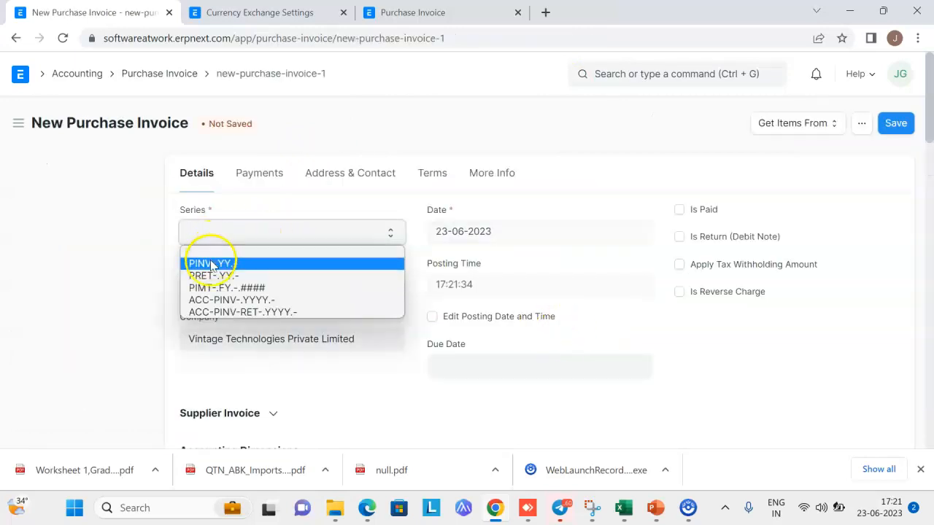
{"action": "left_click", "coordinate": [215, 287]}
{"action": "left_click", "coordinate": [237, 286]}
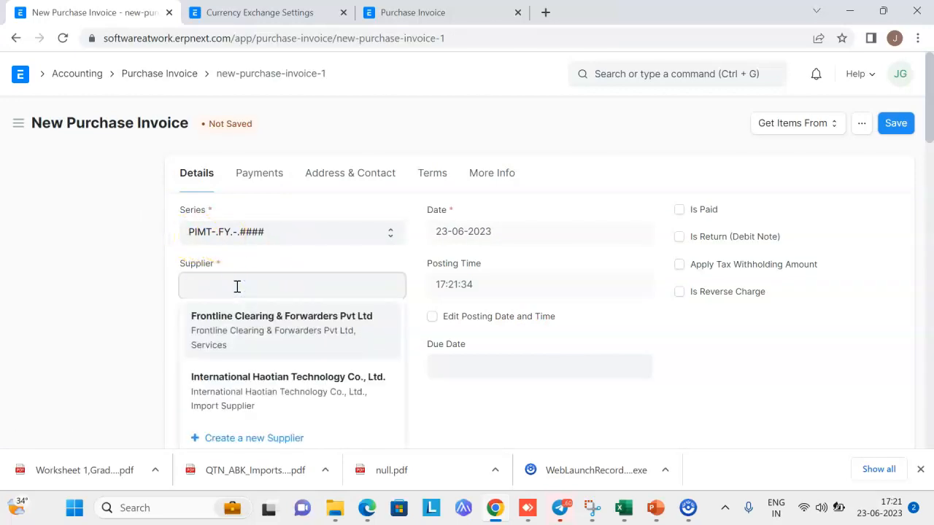
{"action": "left_click", "coordinate": [246, 385]}
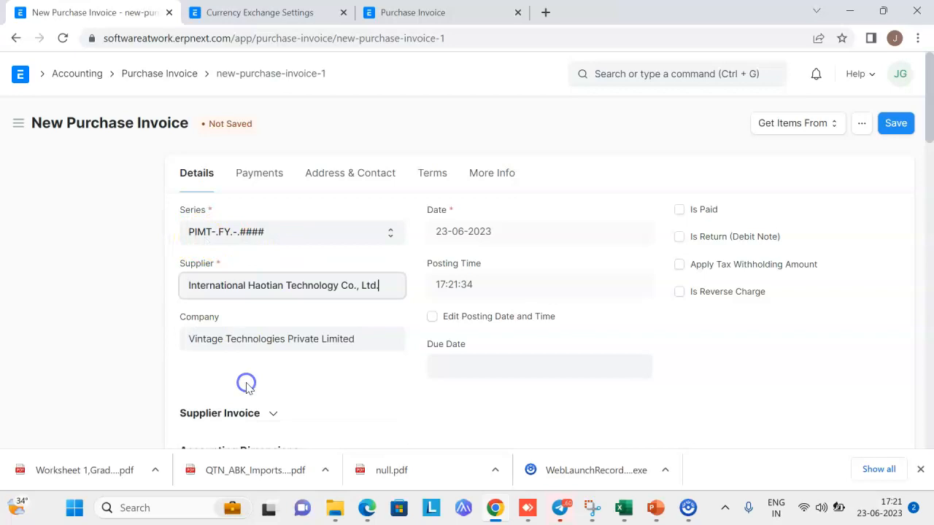
- Enter supplier invoice number 474747 with the supplier invoice date 23-06-2023
{"action": "scroll", "coordinate": [338, 309], "scroll_direction": "down", "scroll_amount": 2}
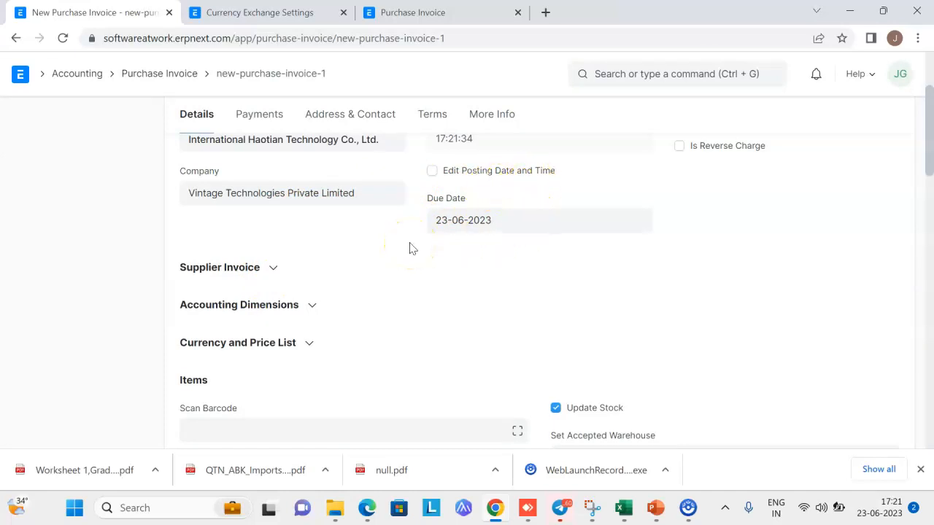
{"action": "left_click", "coordinate": [274, 268]}
{"action": "left_click", "coordinate": [261, 307]}
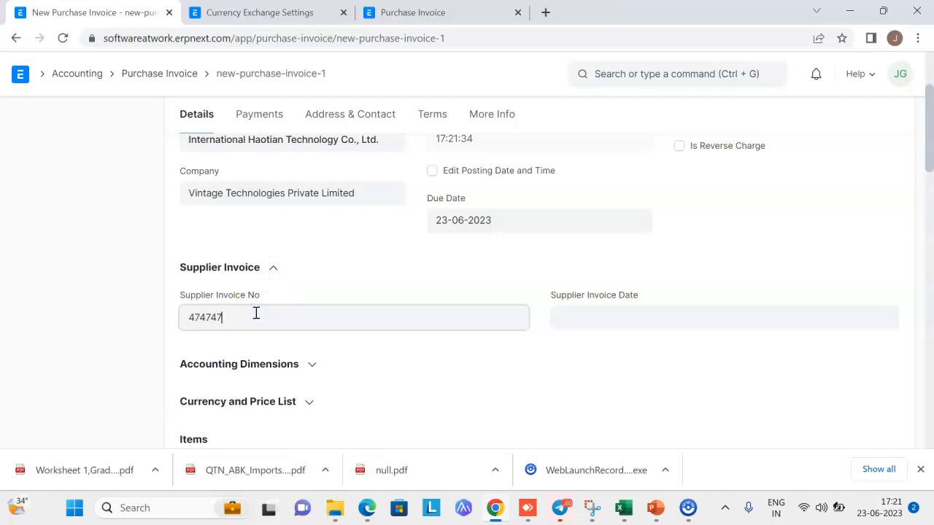
{"action": "left_click", "coordinate": [682, 317]}
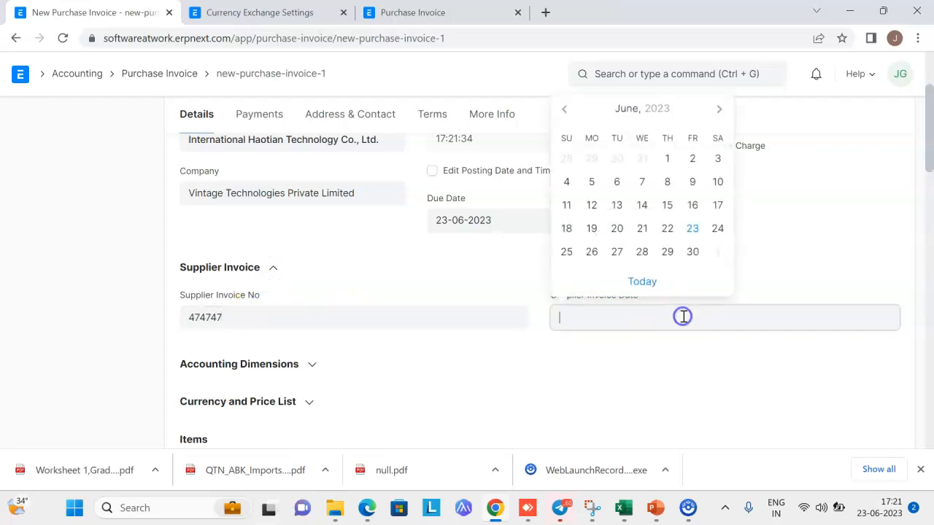
{"action": "left_click", "coordinate": [693, 228]}
- Expand the invoice's currency and price list details to check the currency and exchange rate
{"action": "scroll", "coordinate": [319, 372], "scroll_direction": "down", "scroll_amount": 1}
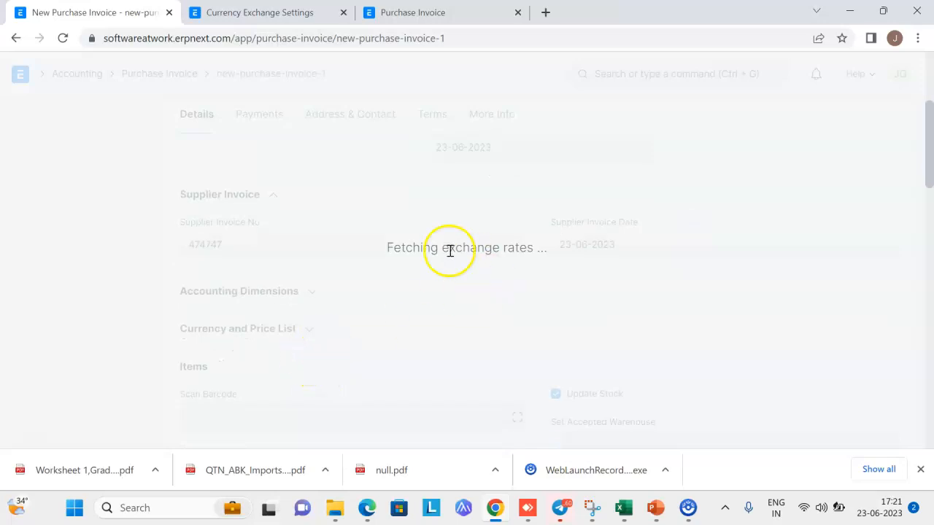
{"action": "scroll", "coordinate": [475, 285], "scroll_direction": "down", "scroll_amount": 2}
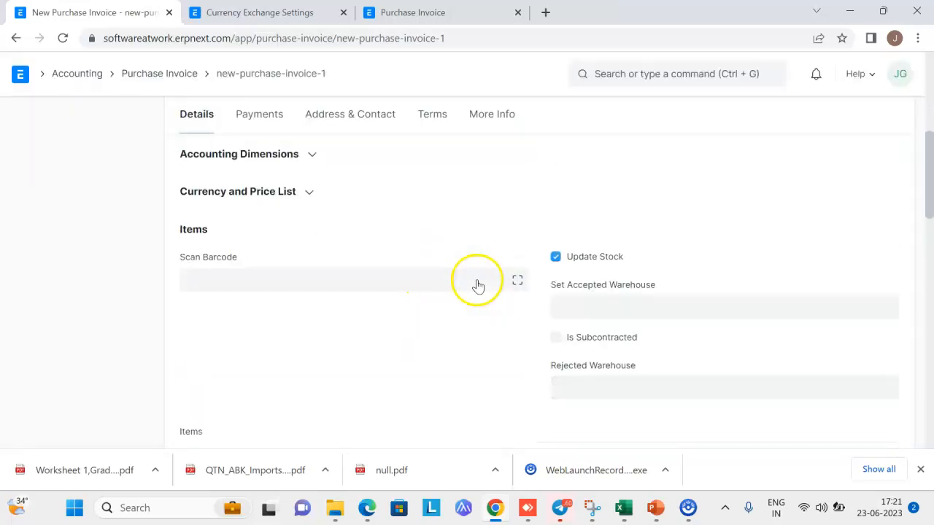
{"action": "left_click", "coordinate": [290, 187]}
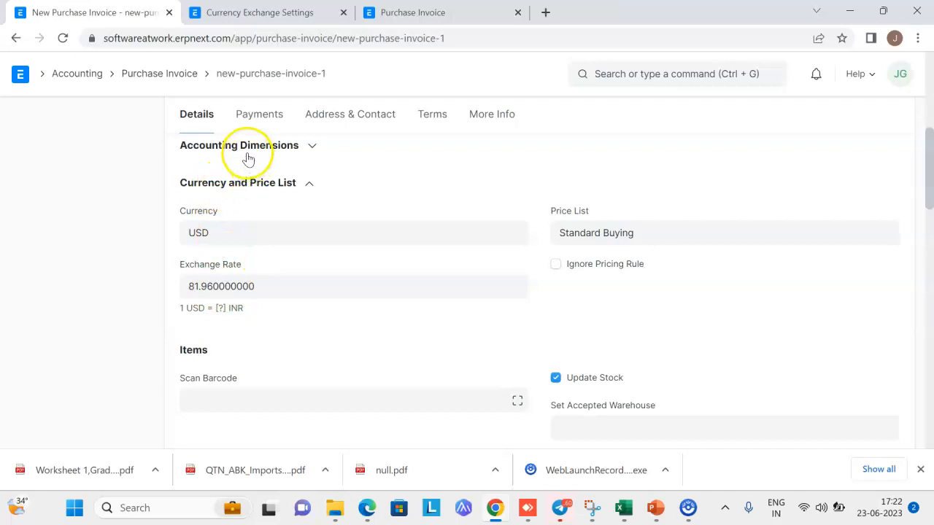
- Try Custom as the service provider in Currency Exchange Settings and switch it back to frankfurter.app
{"action": "left_click", "coordinate": [216, 22]}
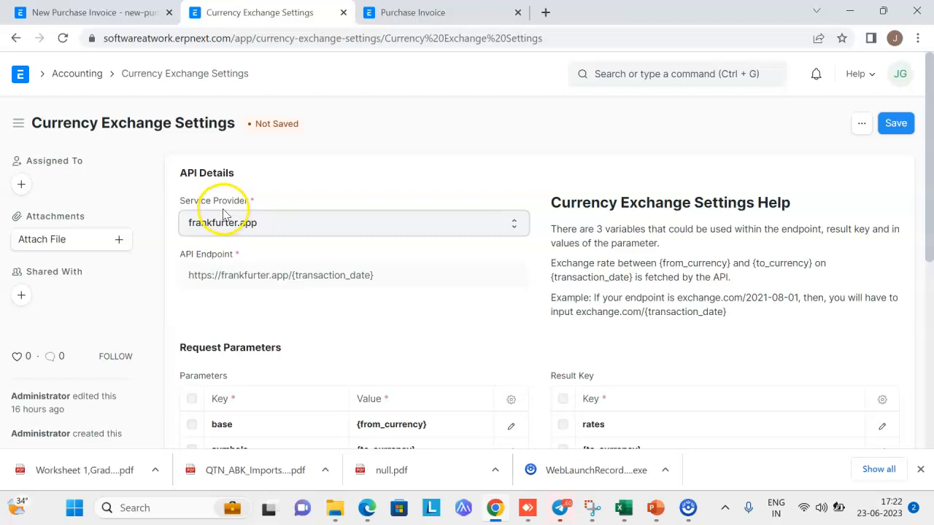
{"action": "left_click", "coordinate": [254, 226]}
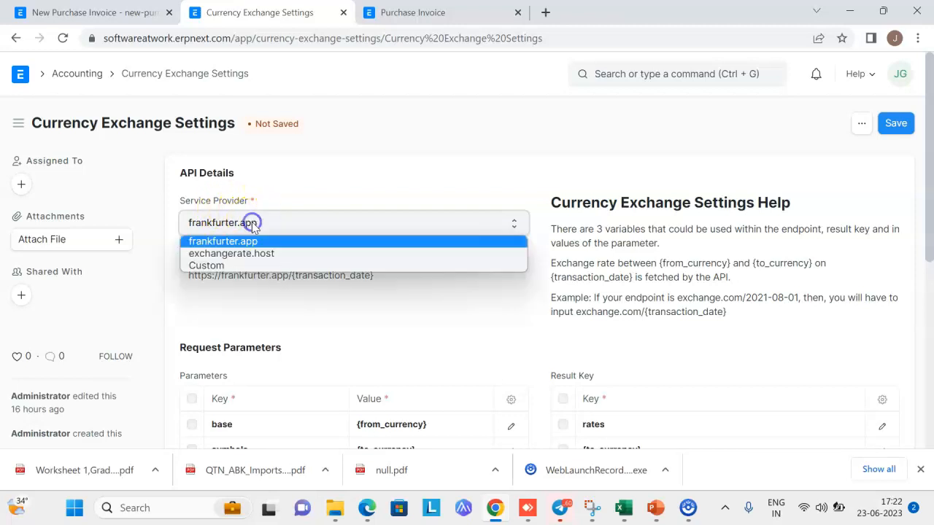
{"action": "left_click", "coordinate": [255, 265]}
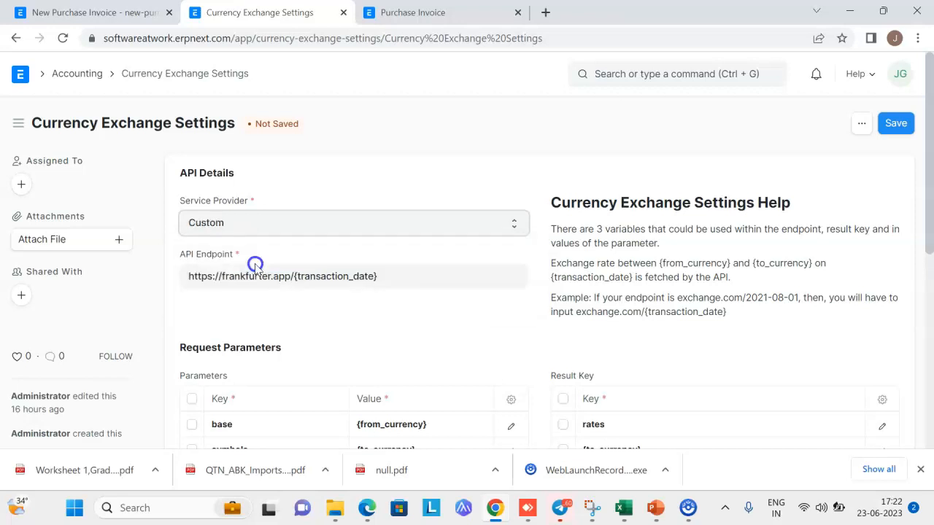
{"action": "left_click", "coordinate": [243, 227]}
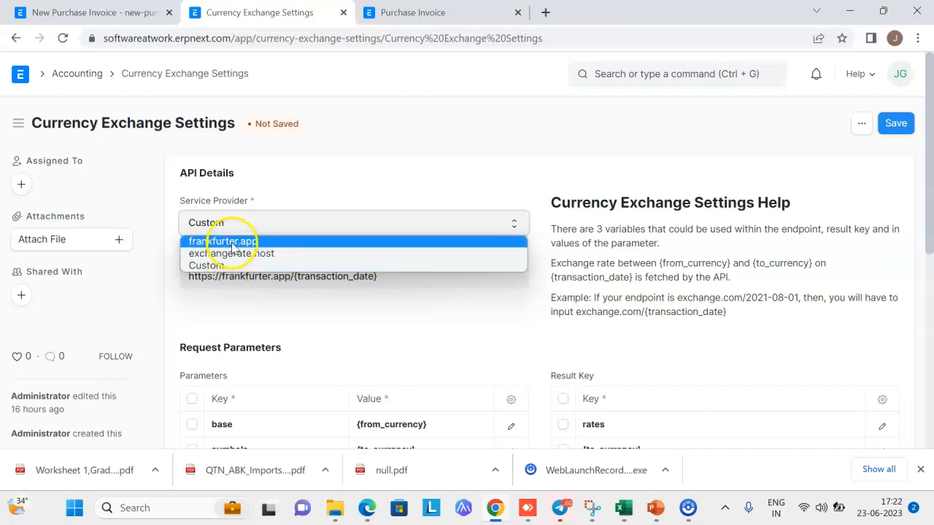
{"action": "left_click", "coordinate": [229, 241]}
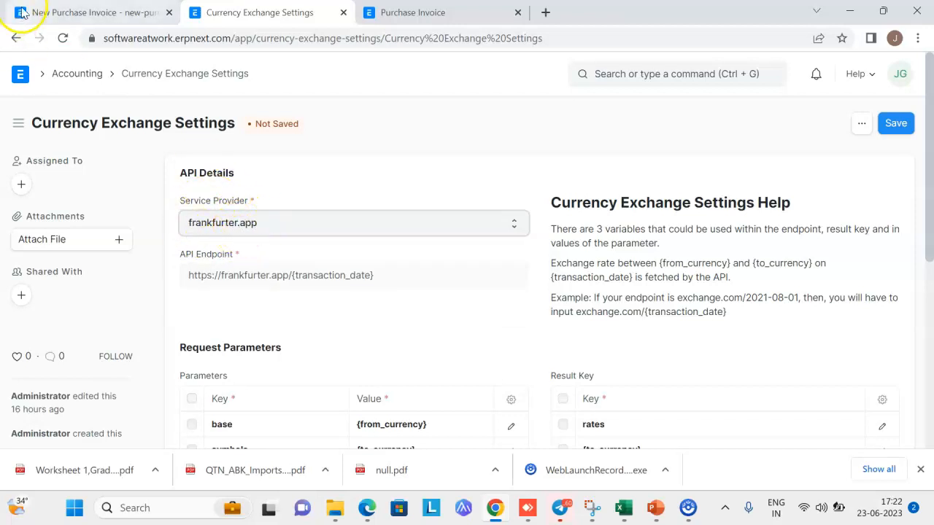
- Set the exchange rate on the new purchase invoice to 82 INR per USD
{"action": "left_click", "coordinate": [44, 12]}
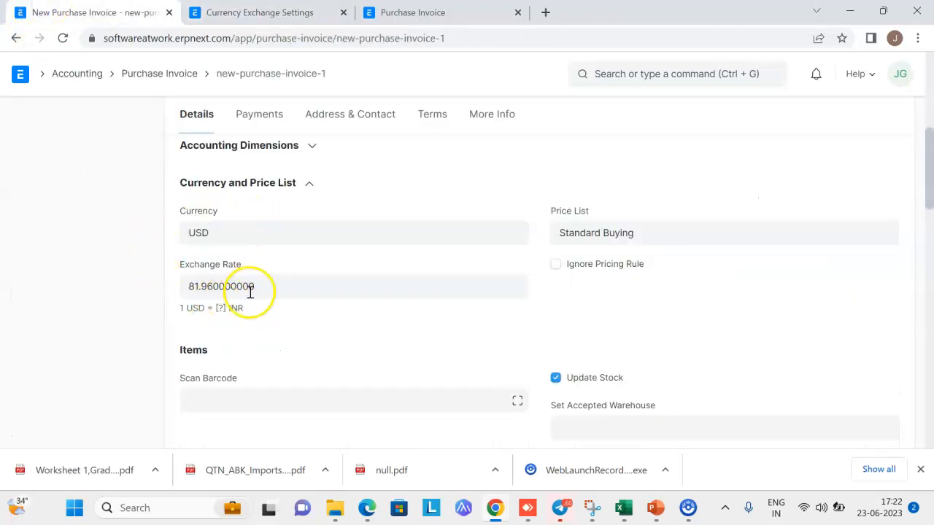
{"action": "left_click", "coordinate": [218, 12]}
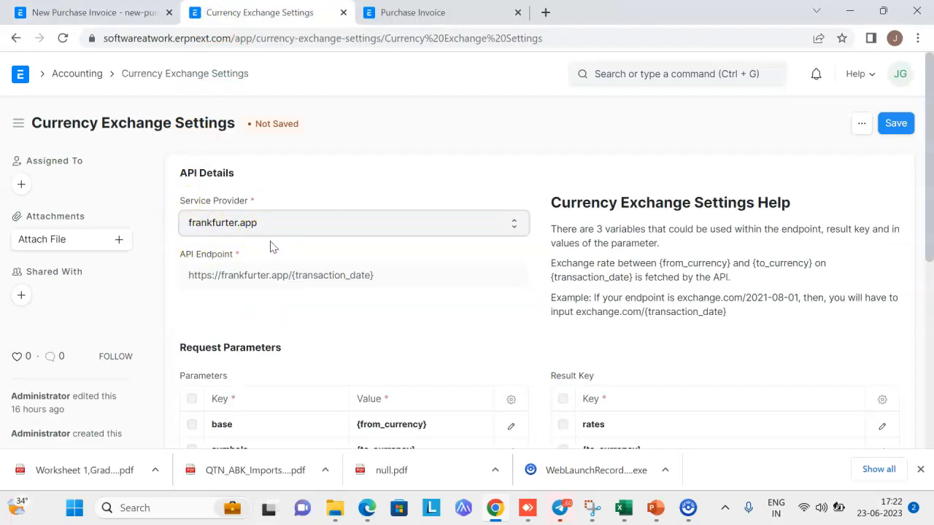
{"action": "left_click", "coordinate": [68, 13]}
{"action": "left_click", "coordinate": [243, 291]}
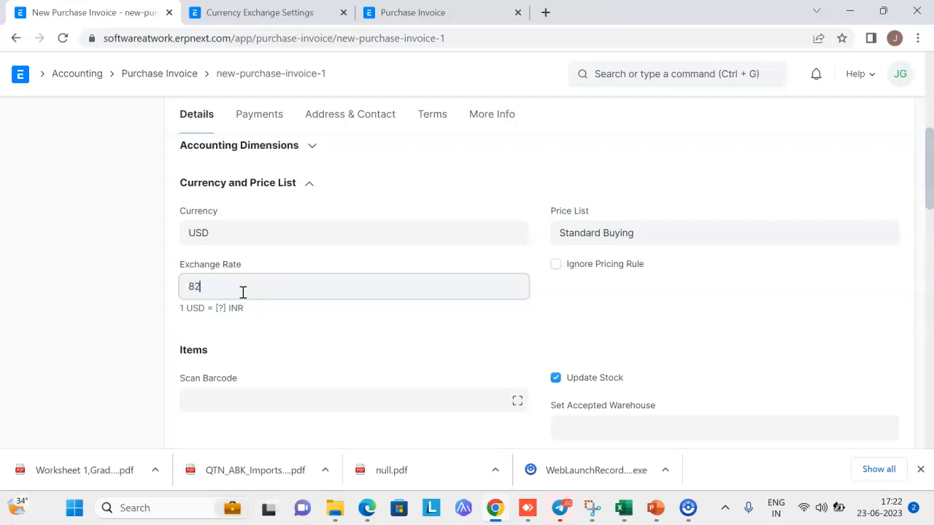
- Add the item Digital Temerature to the invoice with quantity 1 and a rate of 500 USD
{"action": "left_click", "coordinate": [78, 275]}
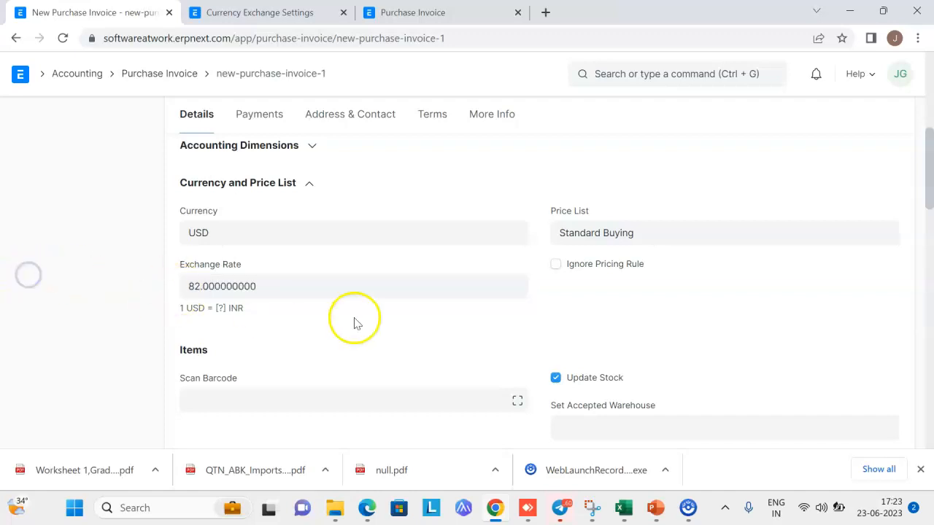
{"action": "scroll", "coordinate": [321, 289], "scroll_direction": "down", "scroll_amount": 3}
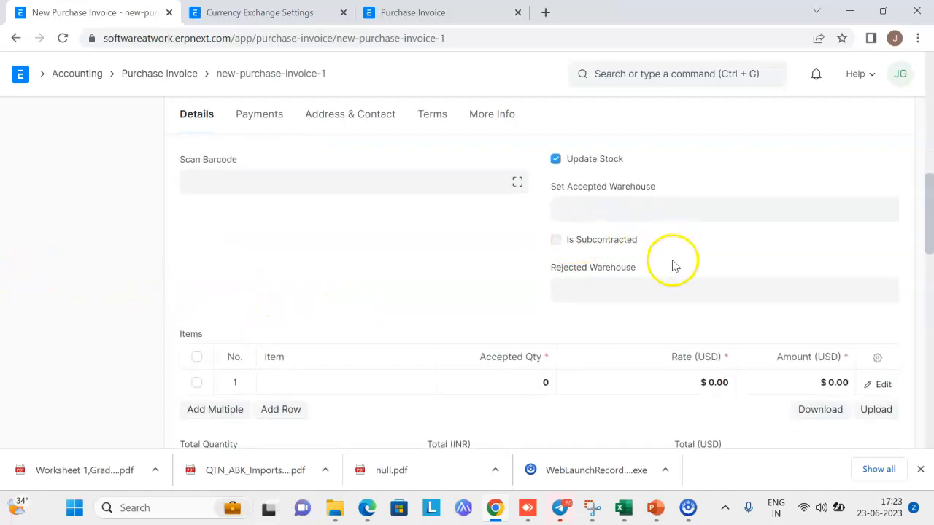
{"action": "scroll", "coordinate": [617, 279], "scroll_direction": "down", "scroll_amount": 2}
{"action": "left_click", "coordinate": [277, 237]}
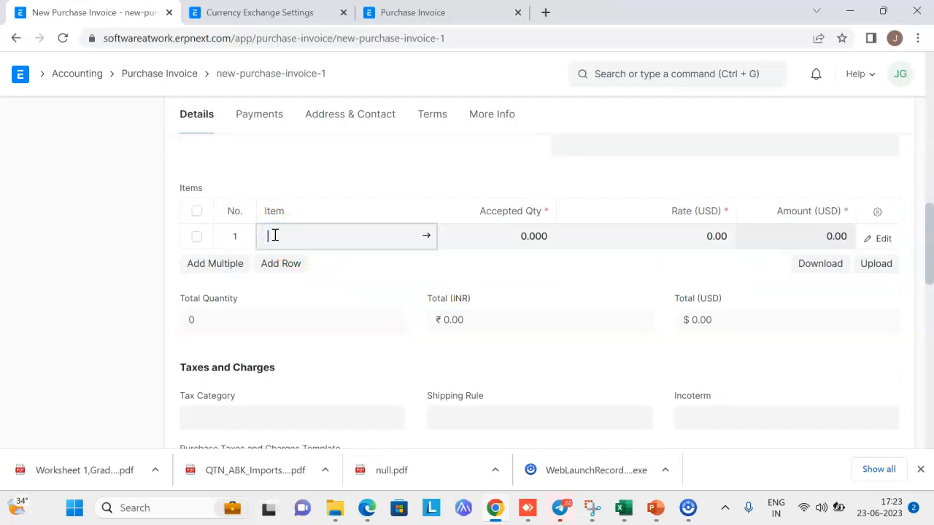
{"action": "left_click", "coordinate": [314, 354]}
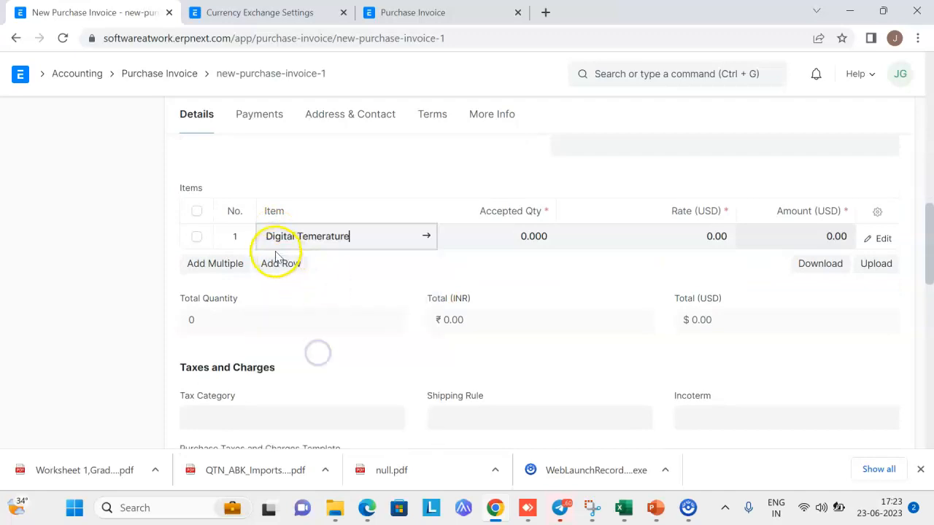
{"action": "scroll", "coordinate": [506, 267], "scroll_direction": "down", "scroll_amount": 1}
{"action": "scroll", "coordinate": [493, 248], "scroll_direction": "up", "scroll_amount": 1}
{"action": "left_click", "coordinate": [656, 255]}
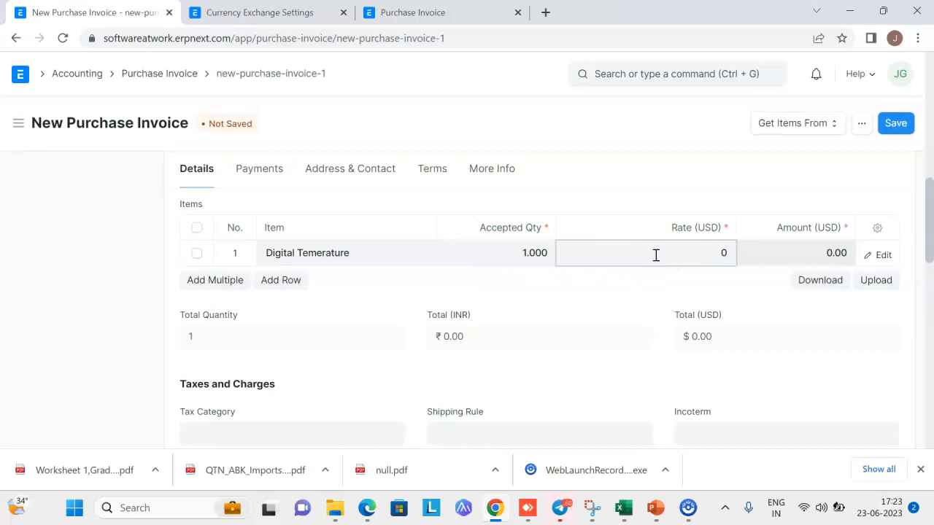
- Add a second item row for Replaceable Sensor with quantity 1 and a rate of 1,000 USD
{"action": "left_click", "coordinate": [298, 279]}
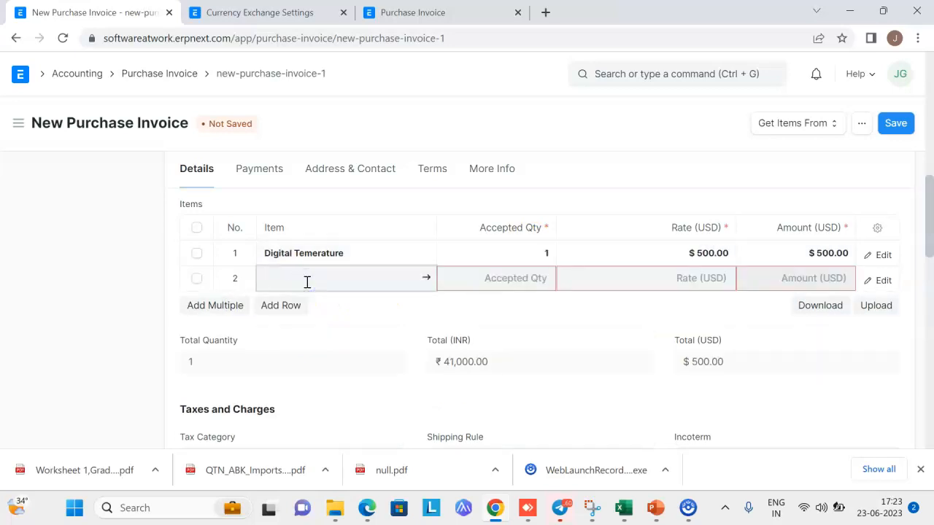
{"action": "scroll", "coordinate": [294, 430], "scroll_direction": "down", "scroll_amount": 1}
{"action": "left_click", "coordinate": [295, 414]}
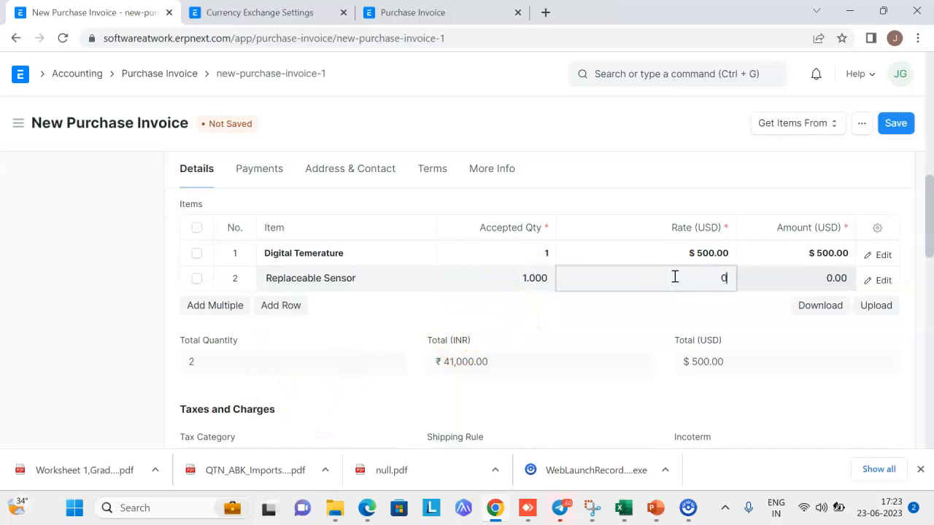
{"action": "left_click", "coordinate": [664, 321]}
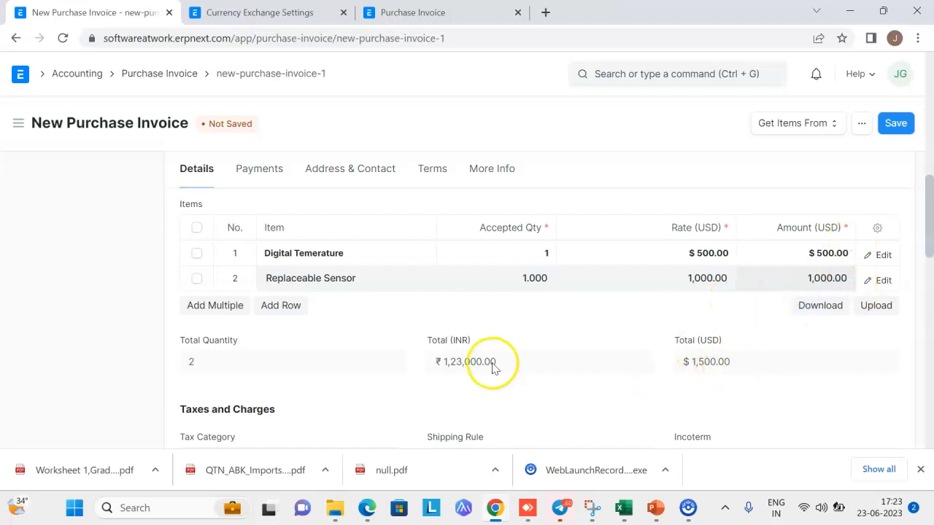
- Recheck the exchange rate in the currency and price list details and try to save the invoice
{"action": "scroll", "coordinate": [192, 260], "scroll_direction": "up", "scroll_amount": 5}
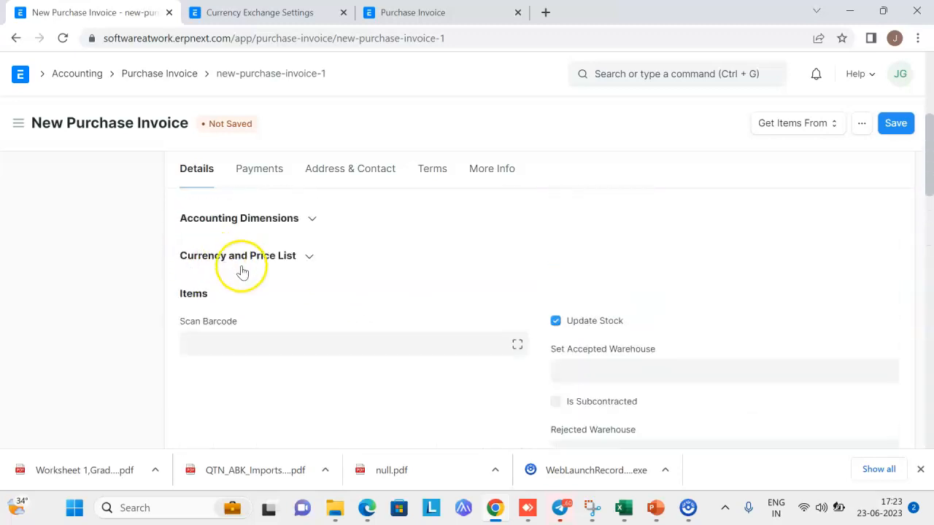
{"action": "left_click", "coordinate": [259, 257]}
{"action": "scroll", "coordinate": [402, 349], "scroll_direction": "down", "scroll_amount": 3}
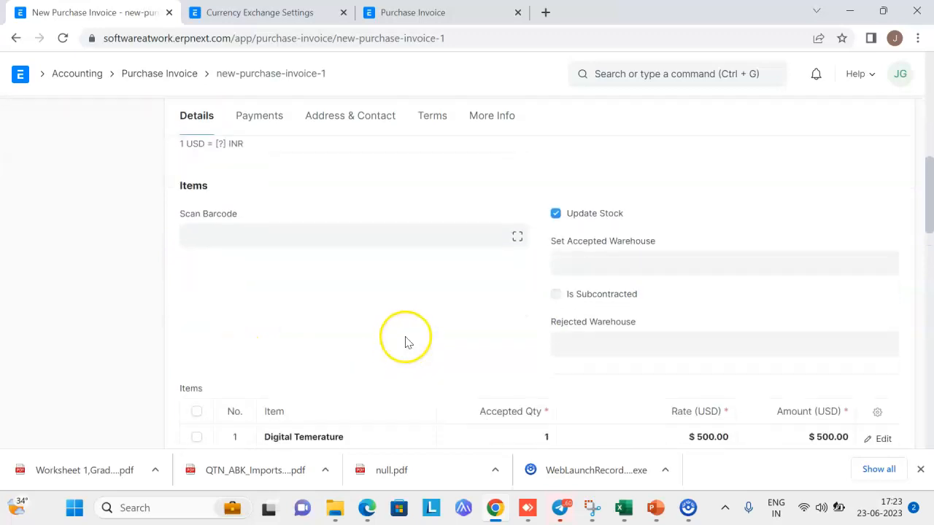
{"action": "scroll", "coordinate": [407, 342], "scroll_direction": "down", "scroll_amount": 3}
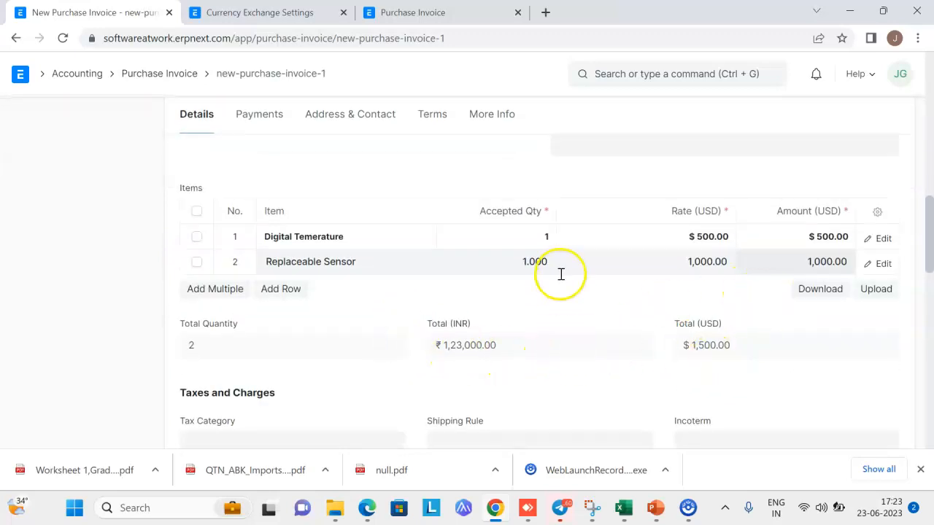
{"action": "scroll", "coordinate": [865, 190], "scroll_direction": "up", "scroll_amount": 2}
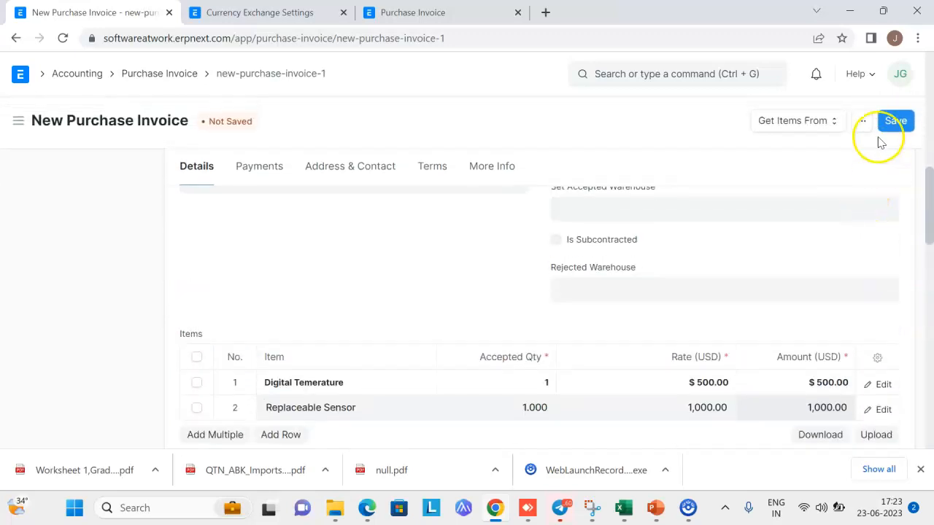
{"action": "left_click", "coordinate": [895, 124]}
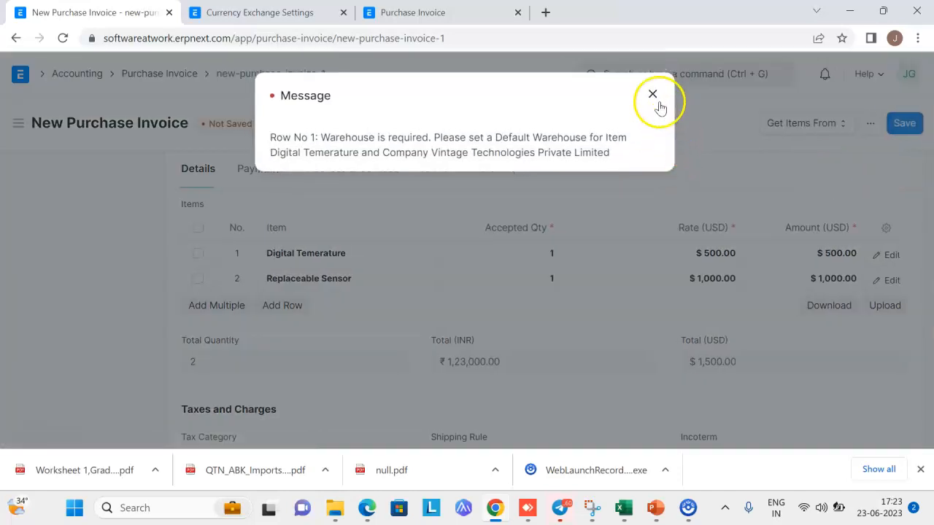
{"action": "left_click", "coordinate": [654, 92]}
- Set the accepted warehouse to Stores - VTPL and save the purchase invoice
{"action": "left_click", "coordinate": [577, 296]}
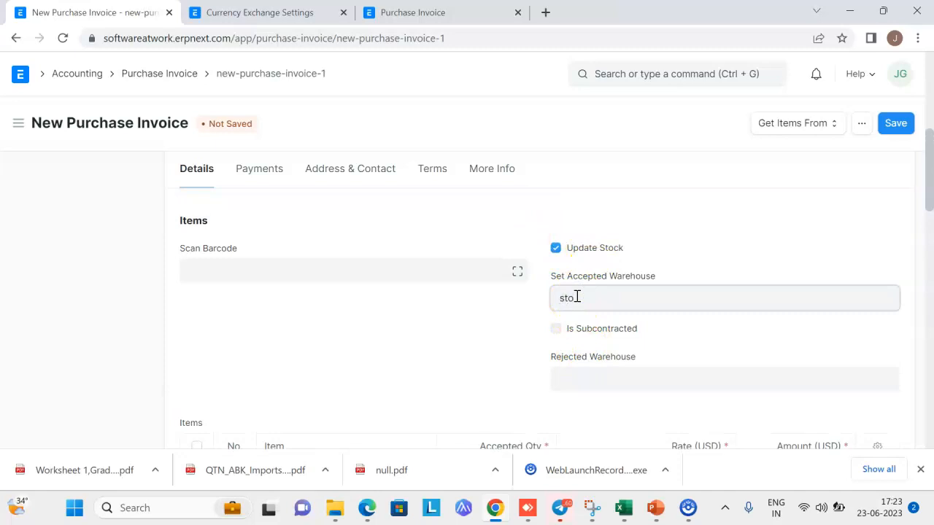
{"action": "left_click", "coordinate": [581, 334]}
{"action": "left_click", "coordinate": [899, 135]}
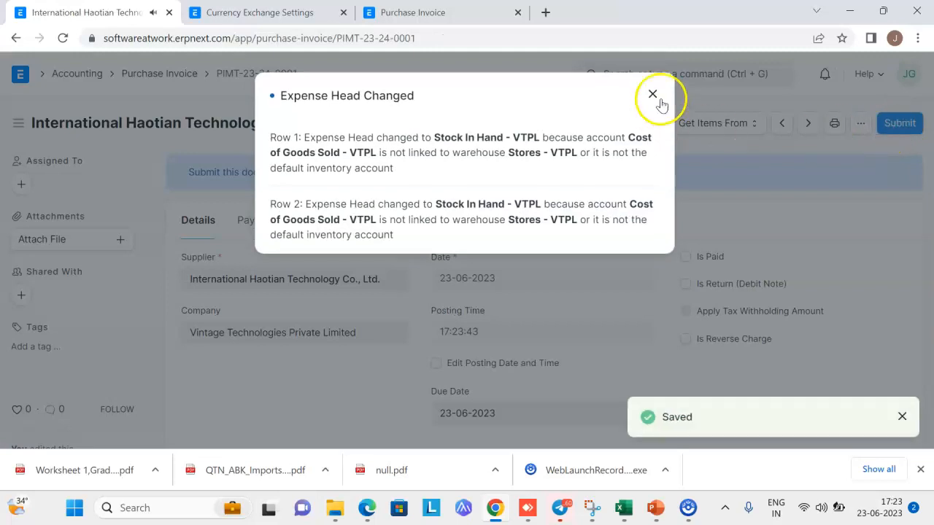
{"action": "left_click", "coordinate": [649, 94]}
- Submit the purchase invoice and create a payment entry from it
{"action": "left_click", "coordinate": [892, 122]}
{"action": "left_click", "coordinate": [643, 182]}
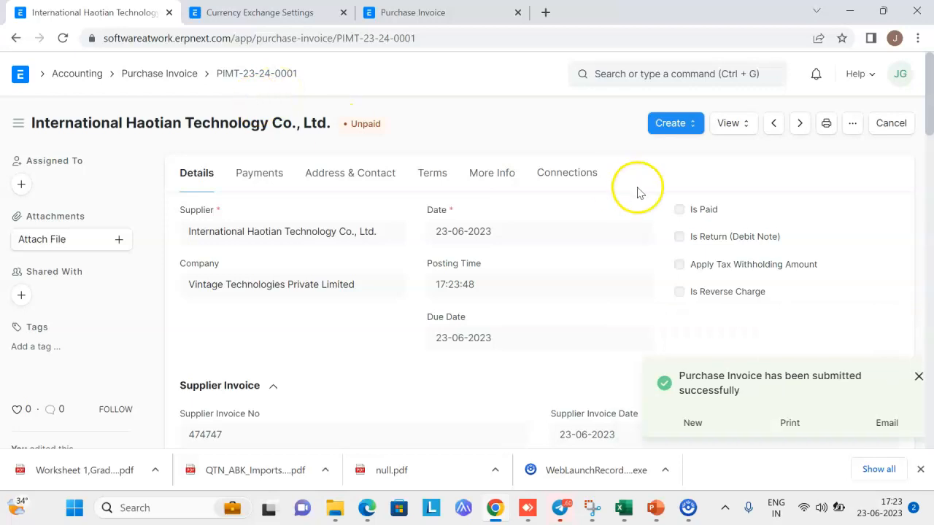
{"action": "left_click", "coordinate": [670, 122]}
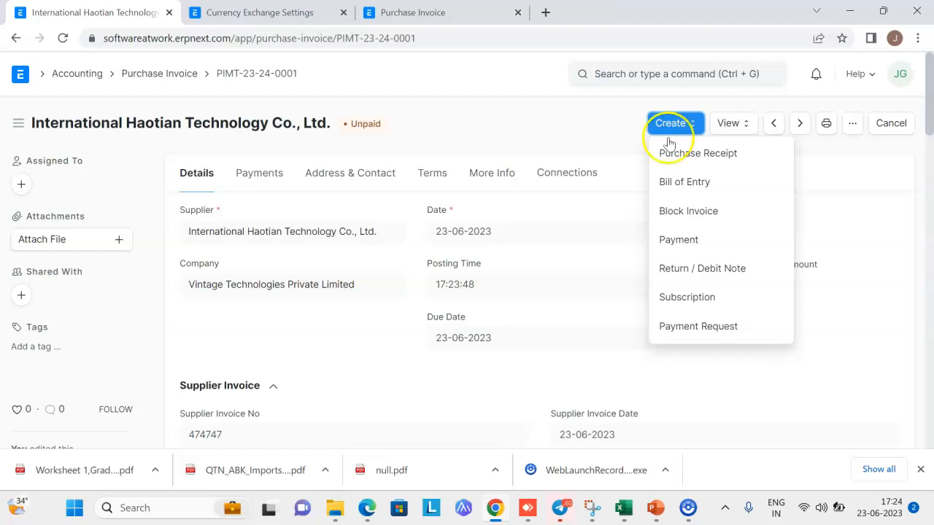
{"action": "left_click", "coordinate": [682, 239]}
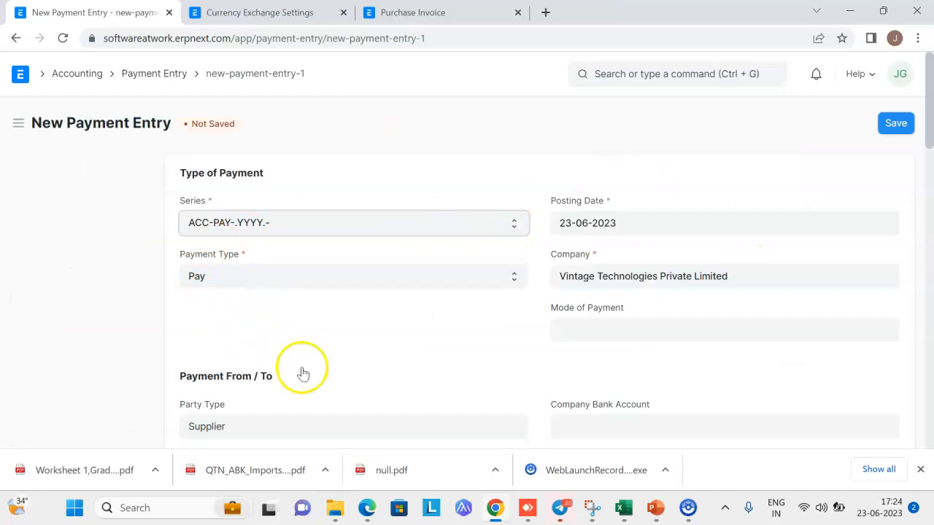
- Set the mode of payment on the new payment entry to Cheque
{"action": "scroll", "coordinate": [299, 373], "scroll_direction": "down", "scroll_amount": 1}
{"action": "left_click", "coordinate": [563, 256]}
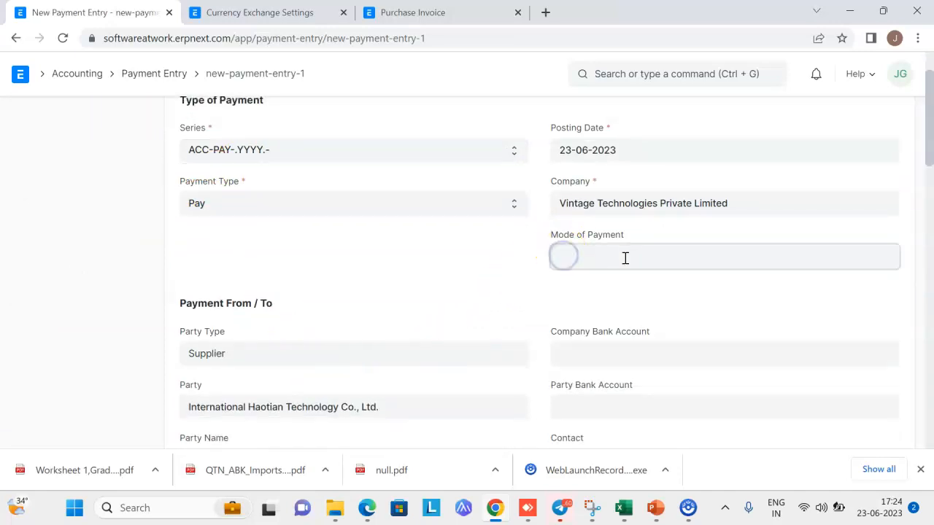
{"action": "left_click", "coordinate": [599, 358]}
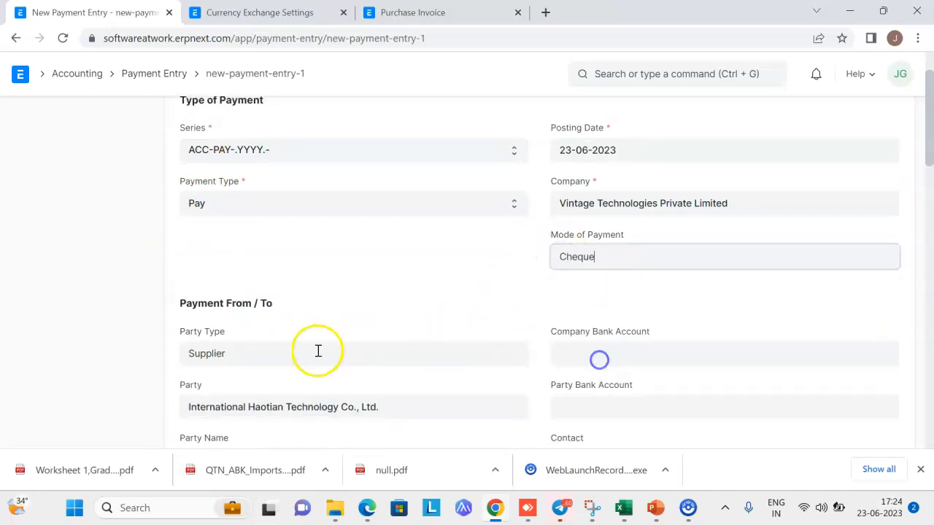
{"action": "left_click", "coordinate": [655, 98]}
- Choose Cash - VTPL as the account paid from and set the target exchange rate to 80 INR per USD
{"action": "scroll", "coordinate": [592, 342], "scroll_direction": "down", "scroll_amount": 3}
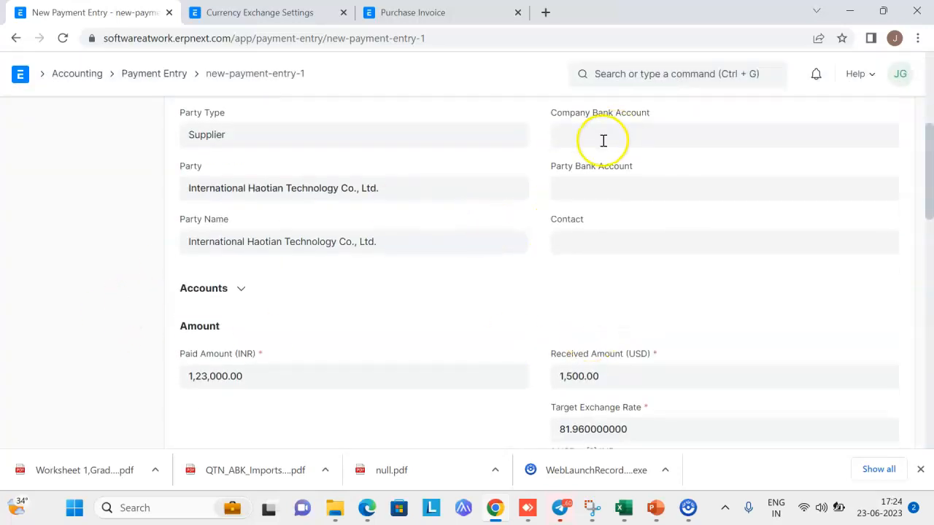
{"action": "left_click", "coordinate": [243, 290]}
{"action": "left_click_drag", "start_coordinate": [249, 391], "coordinate": [166, 394]}
{"action": "scroll", "coordinate": [267, 382], "scroll_direction": "down", "scroll_amount": 1}
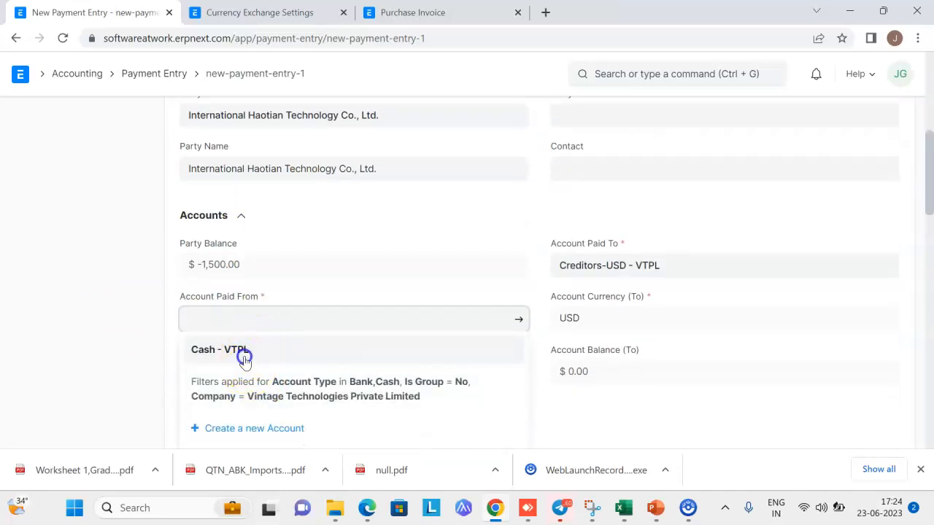
{"action": "left_click", "coordinate": [242, 353]}
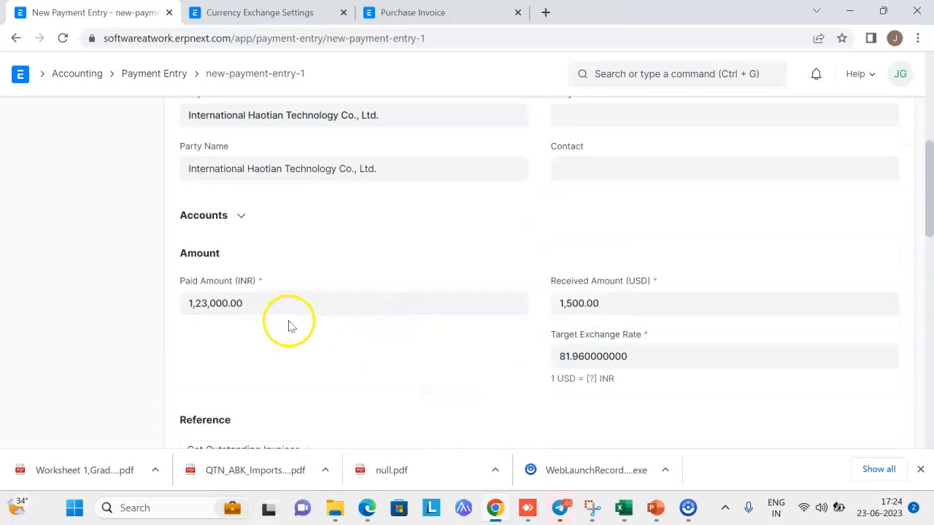
{"action": "left_click", "coordinate": [581, 356]}
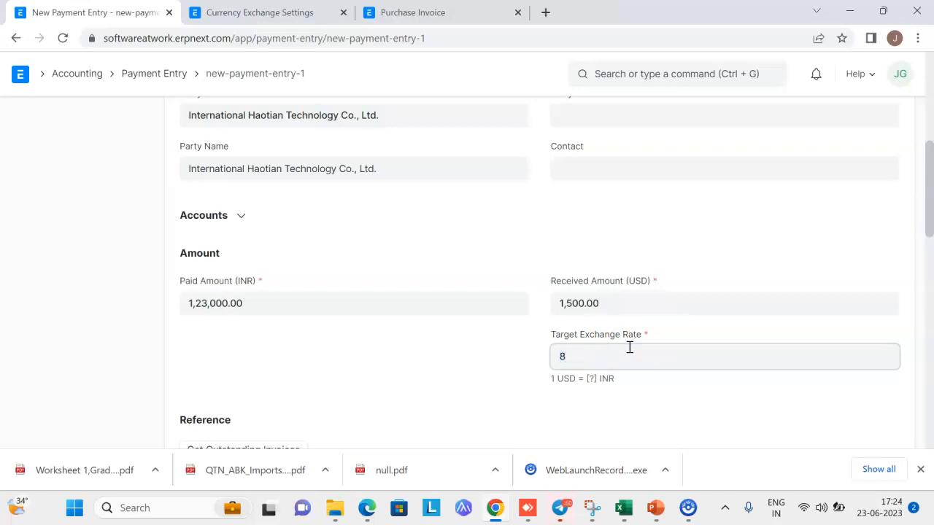
{"action": "left_click", "coordinate": [402, 351]}
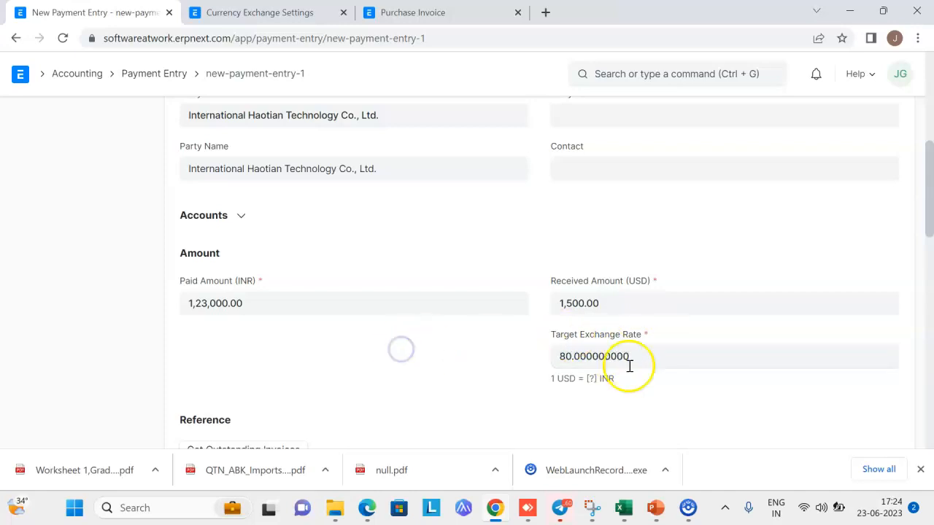
- Switch to Excel and calculate the payable rupee amount in cell M16 with the formula =1500*80
{"action": "left_click", "coordinate": [625, 510]}
{"action": "left_click", "coordinate": [602, 390]}
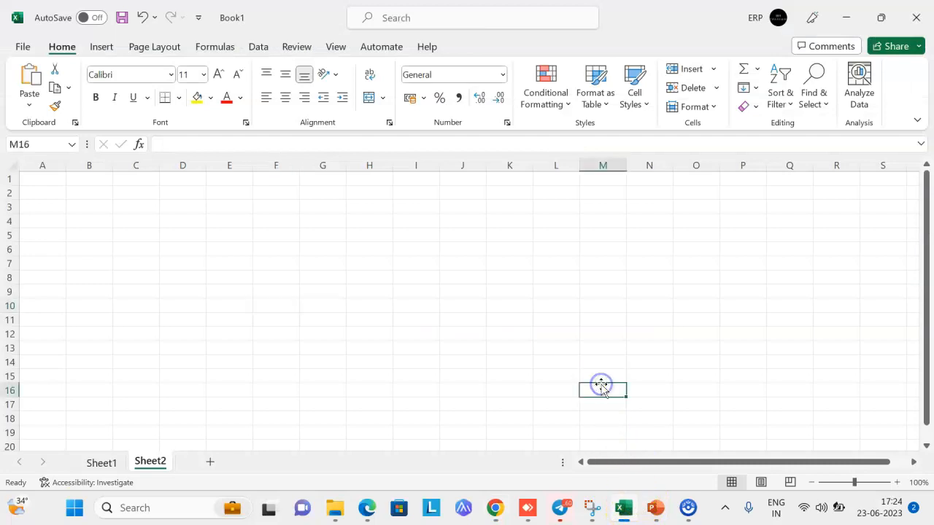
{"action": "type", "text": "150"}
{"action": "key", "text": "Escape"}
{"action": "type", "text": "=1500"}
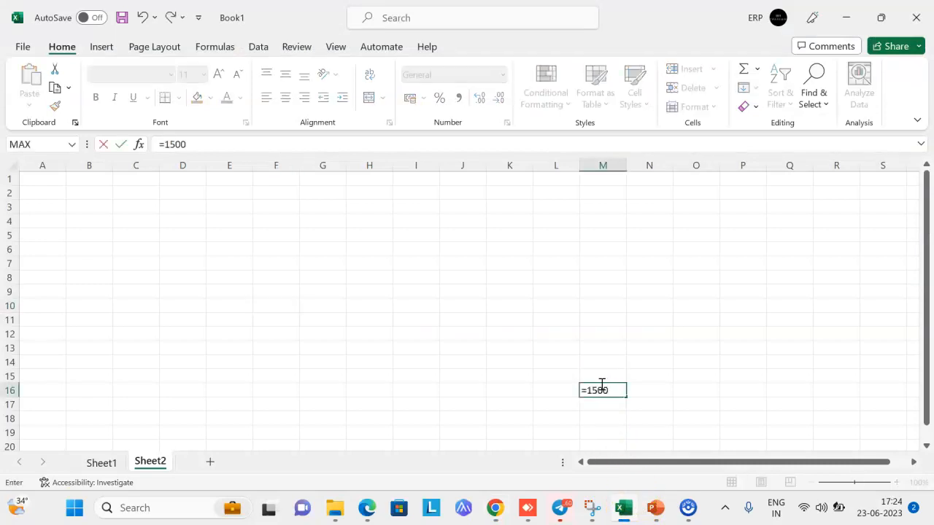
{"action": "type", "text": "*80"}
{"action": "key", "text": "Return"}
{"action": "left_click", "coordinate": [600, 389]}
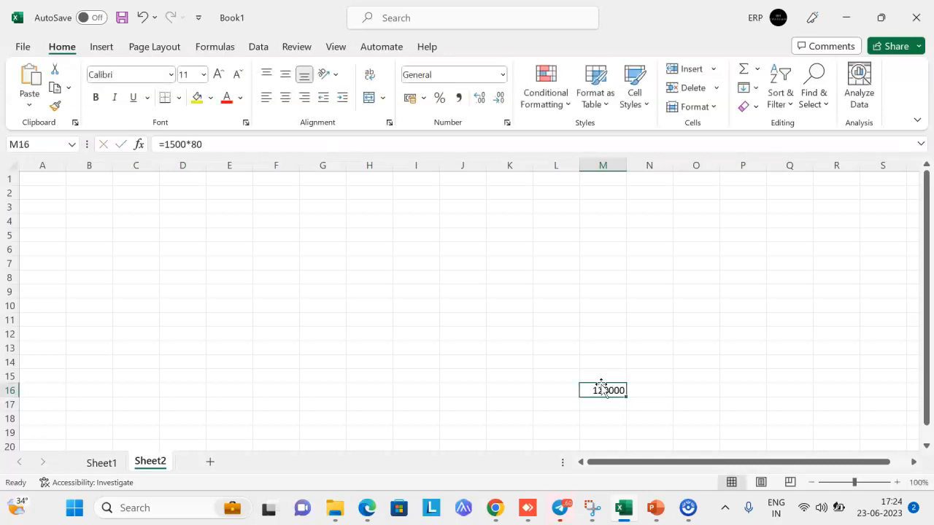
- Return to the payment entry in ERPNext, set the paid amount to 1,20,000 INR, and check the invoice allocation
{"action": "key", "text": "alt+Tab"}
{"action": "left_click", "coordinate": [303, 297]}
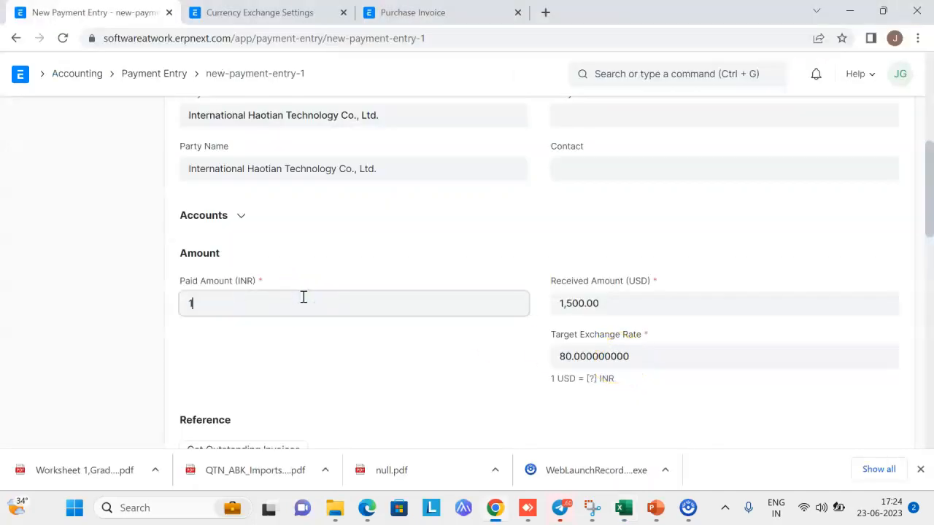
{"action": "left_click", "coordinate": [330, 353]}
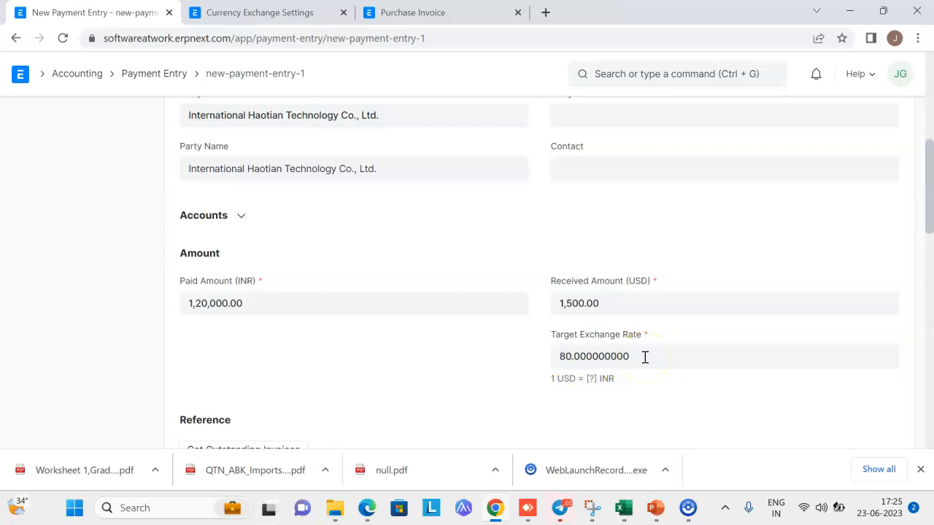
{"action": "scroll", "coordinate": [540, 352], "scroll_direction": "down", "scroll_amount": 2}
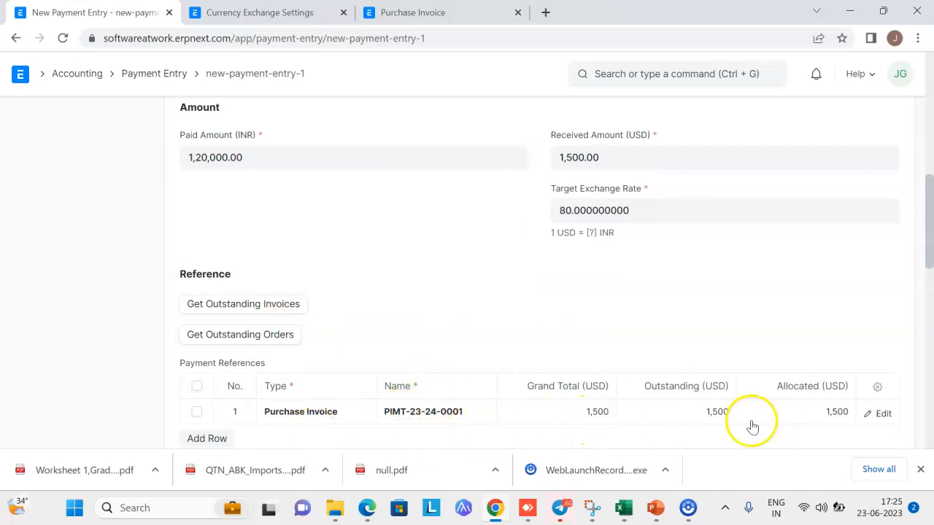
{"action": "scroll", "coordinate": [684, 413], "scroll_direction": "up", "scroll_amount": 3}
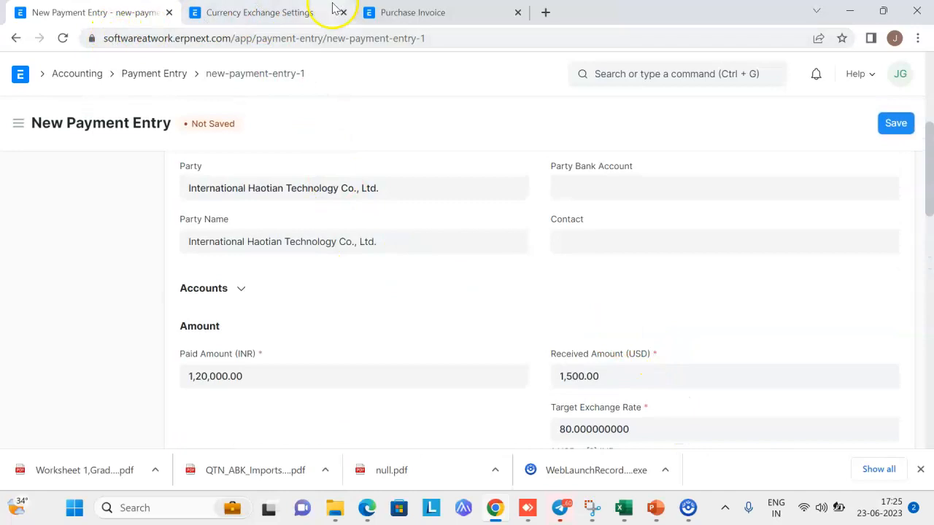
- Open the General Ledger report in place of the Currency Exchange Settings page and refresh its data
{"action": "left_click", "coordinate": [272, 11]}
{"action": "left_click", "coordinate": [639, 76]}
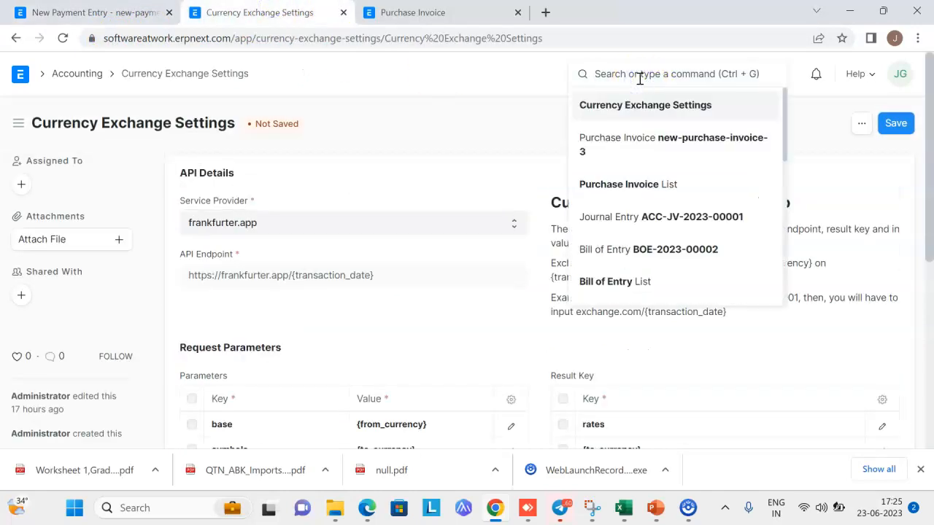
{"action": "type", "text": "Gnera"}
{"action": "key", "text": "Return"}
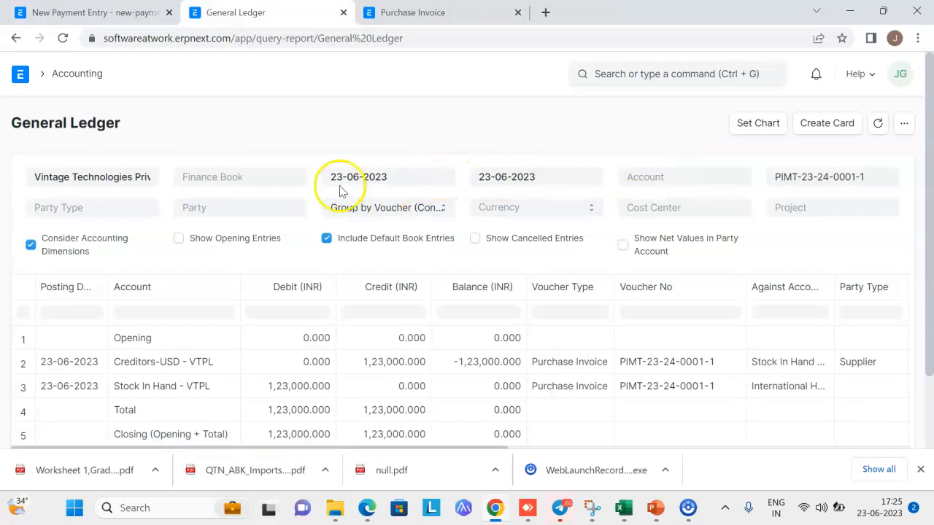
{"action": "left_click", "coordinate": [878, 124]}
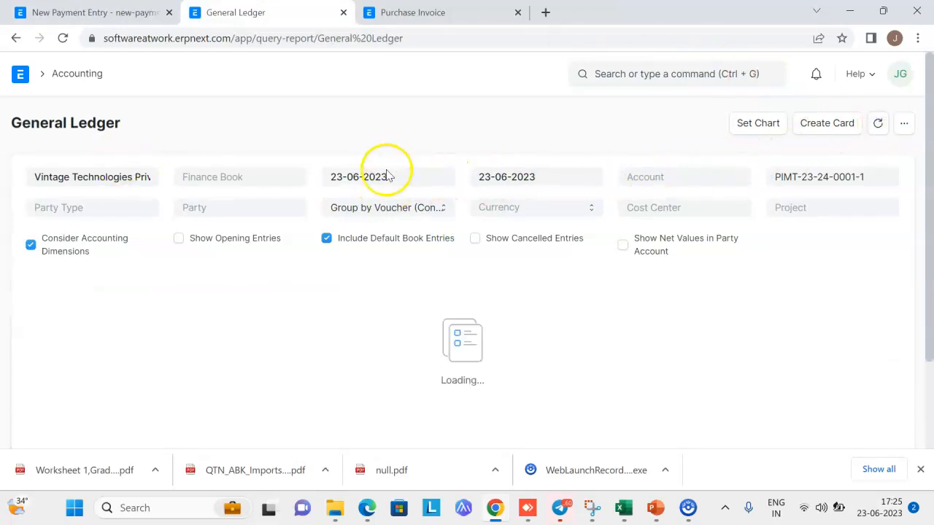
- Filter the General Ledger by party type Supplier and party International Haotian Technology Co., Ltd
{"action": "left_click", "coordinate": [657, 176]}
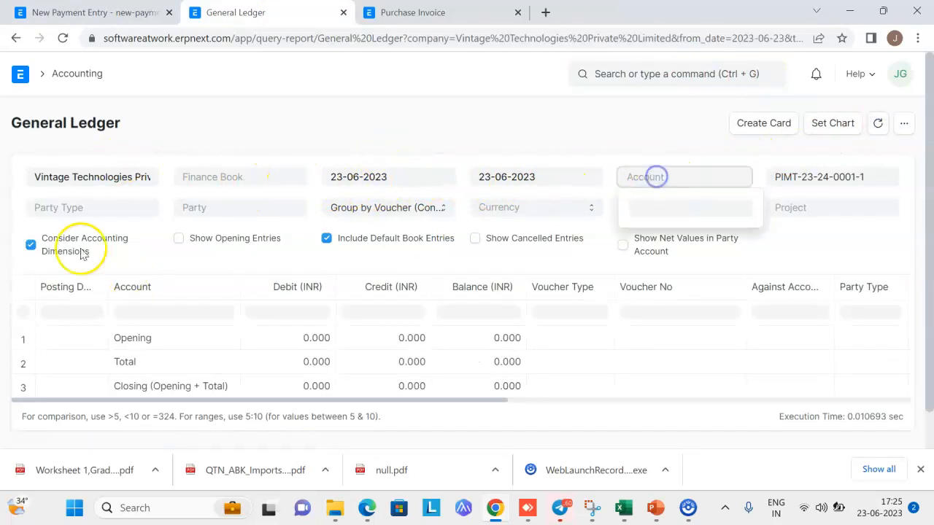
{"action": "left_click", "coordinate": [41, 205]}
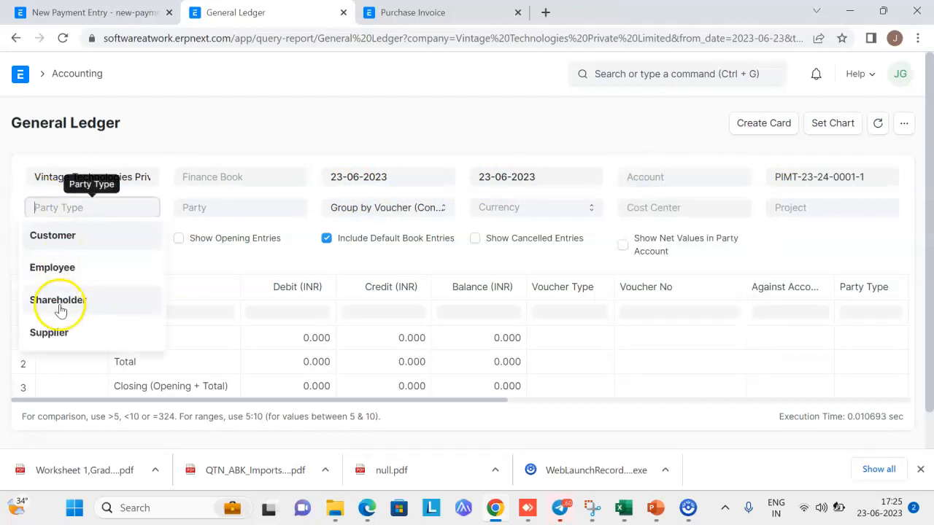
{"action": "left_click", "coordinate": [55, 335]}
{"action": "left_click", "coordinate": [214, 207]}
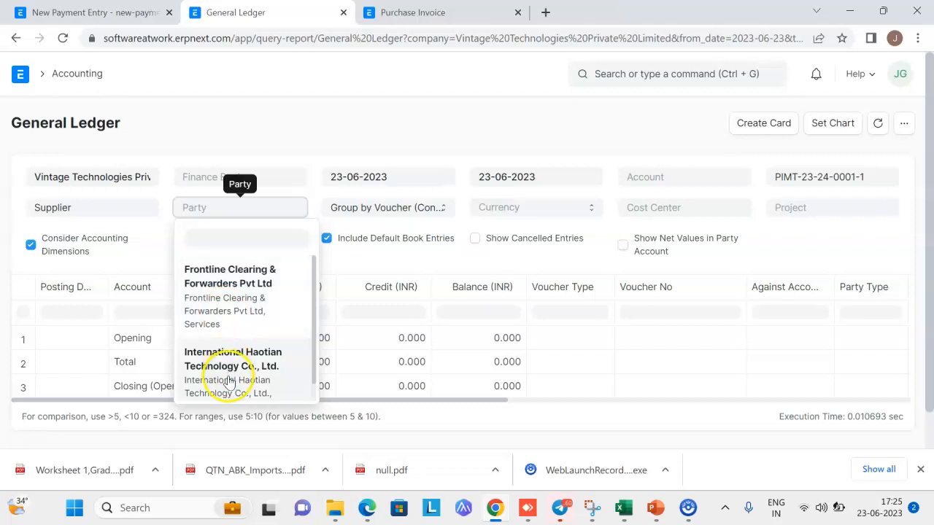
{"action": "left_click", "coordinate": [229, 380]}
{"action": "left_click", "coordinate": [300, 146]}
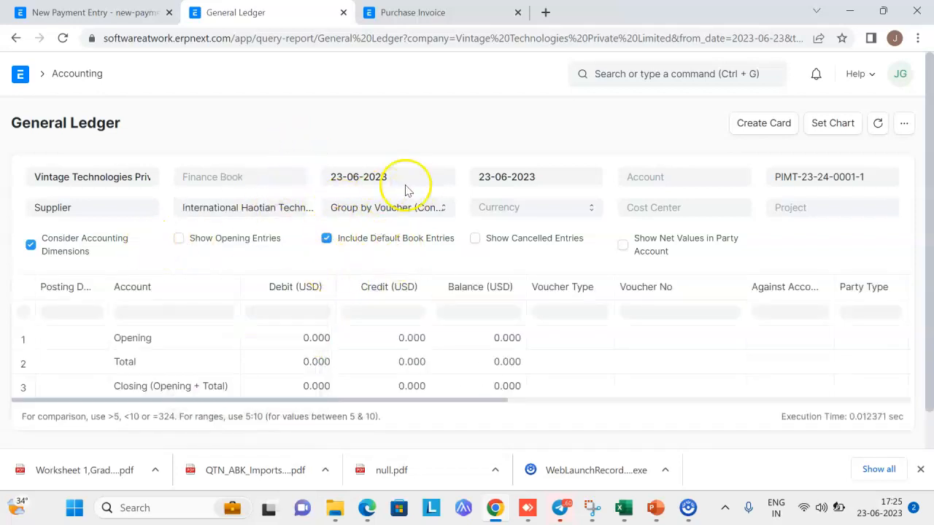
{"action": "left_click", "coordinate": [31, 247]}
{"action": "left_click", "coordinate": [402, 181]}
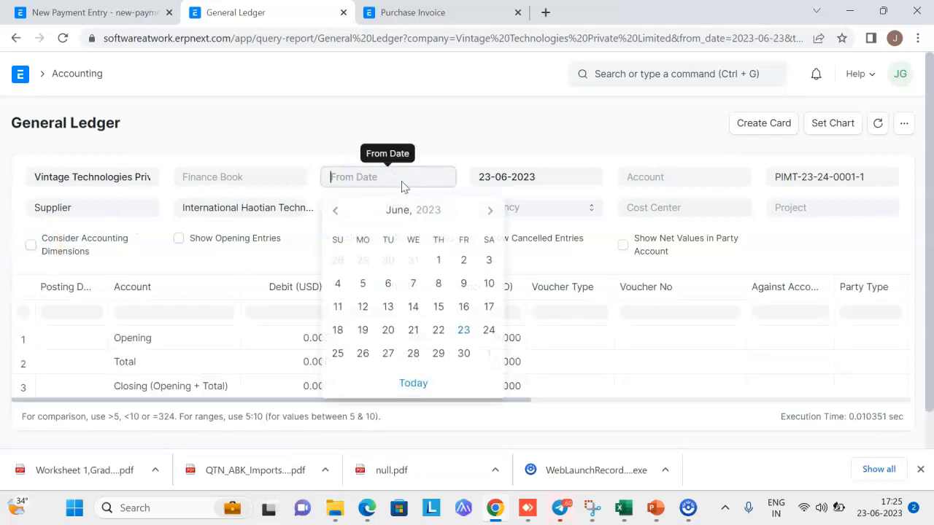
{"action": "key", "text": "F5"}
{"action": "left_click", "coordinate": [519, 123]}
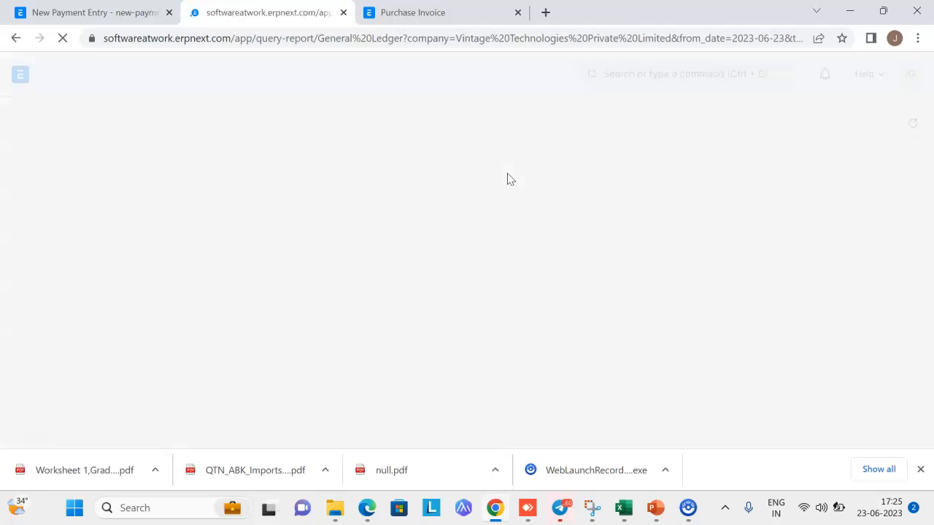
{"action": "left_click", "coordinate": [120, 18]}
{"action": "left_click", "coordinate": [206, 13]}
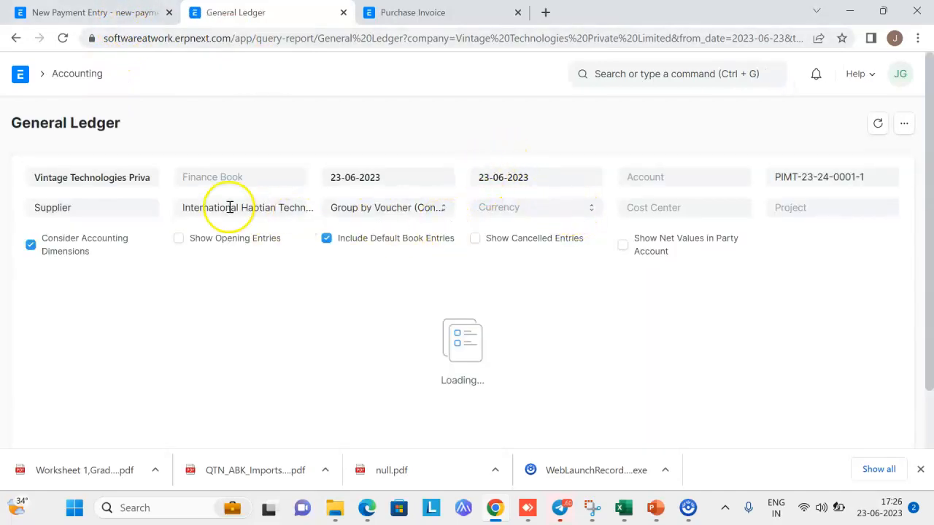
- Clear the voucher number filter, refresh the General Ledger, and review the supplier's entries
{"action": "left_click", "coordinate": [119, 211]}
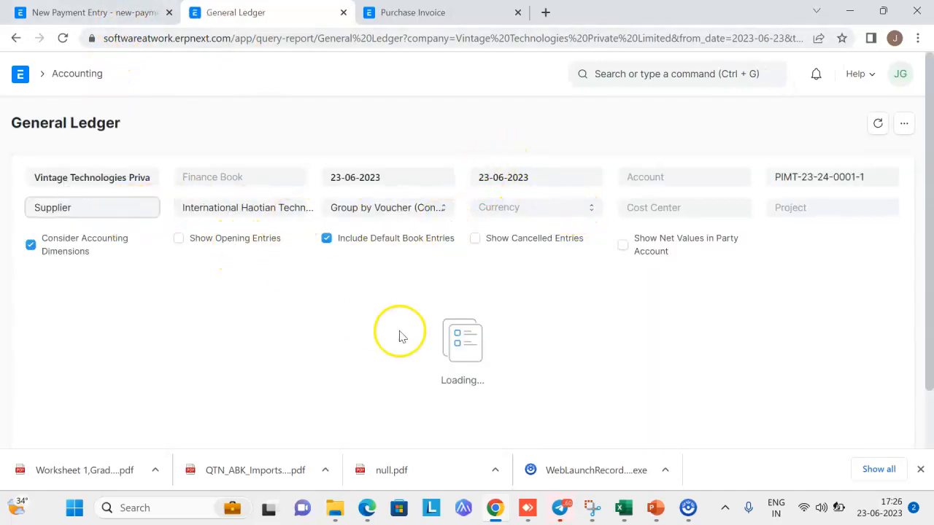
{"action": "left_click", "coordinate": [898, 175]}
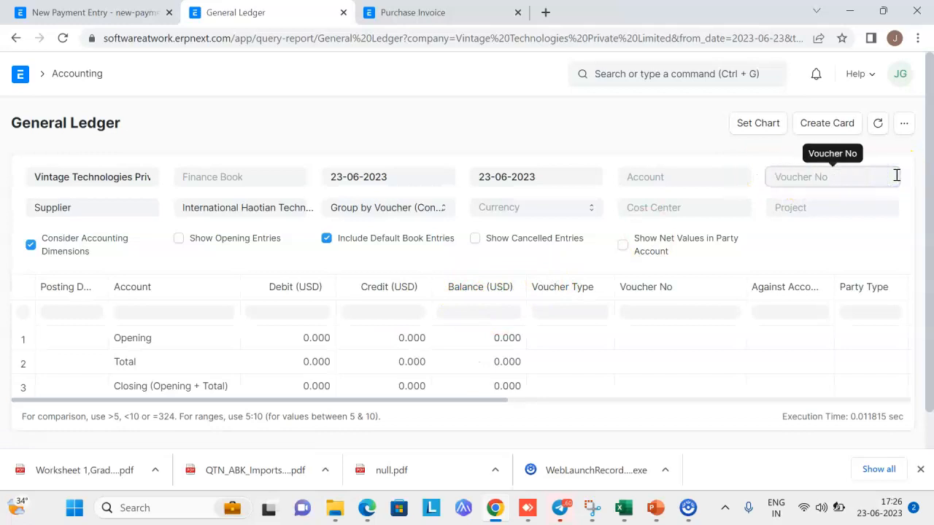
{"action": "left_click", "coordinate": [880, 124]}
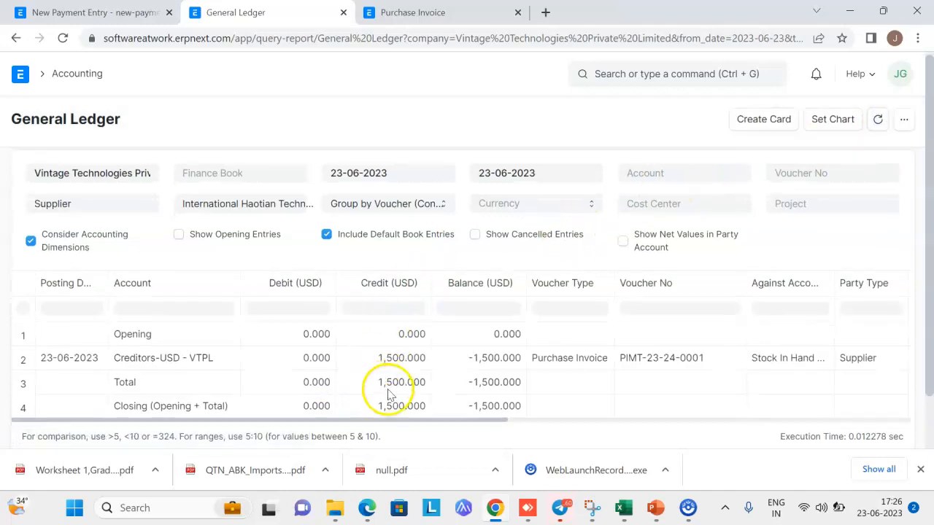
{"action": "scroll", "coordinate": [397, 351], "scroll_direction": "down", "scroll_amount": 1}
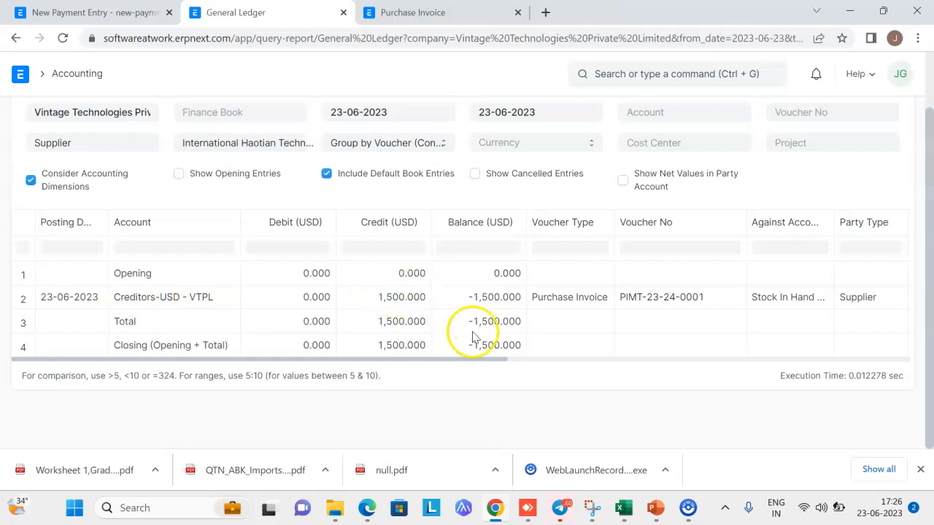
- Show the supplier's ledger amounts in INR and switch the report currency to USD to compare them
{"action": "left_click", "coordinate": [515, 150]}
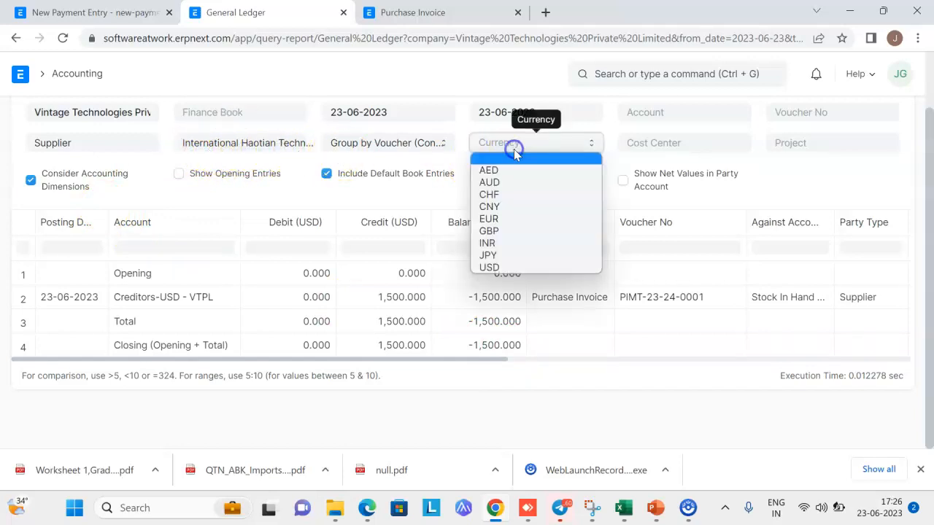
{"action": "left_click", "coordinate": [510, 245]}
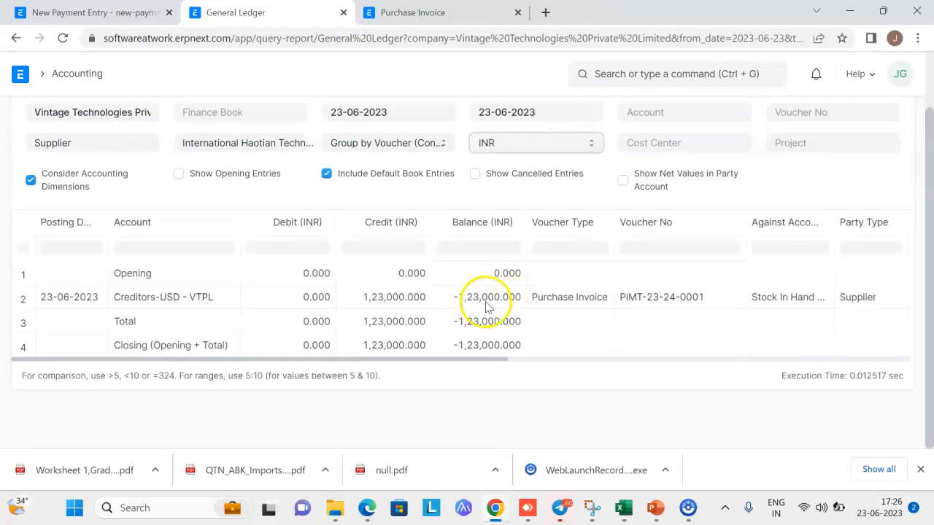
{"action": "left_click", "coordinate": [510, 150]}
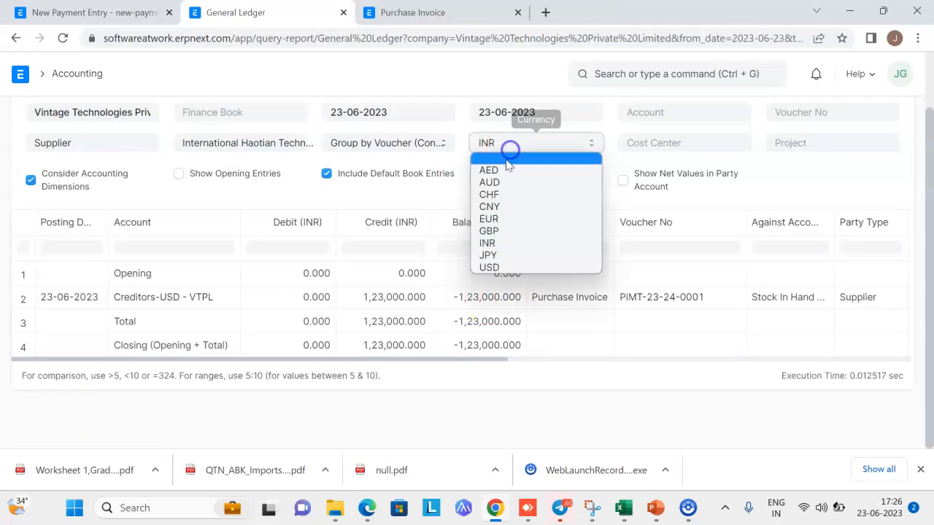
{"action": "left_click", "coordinate": [495, 265]}
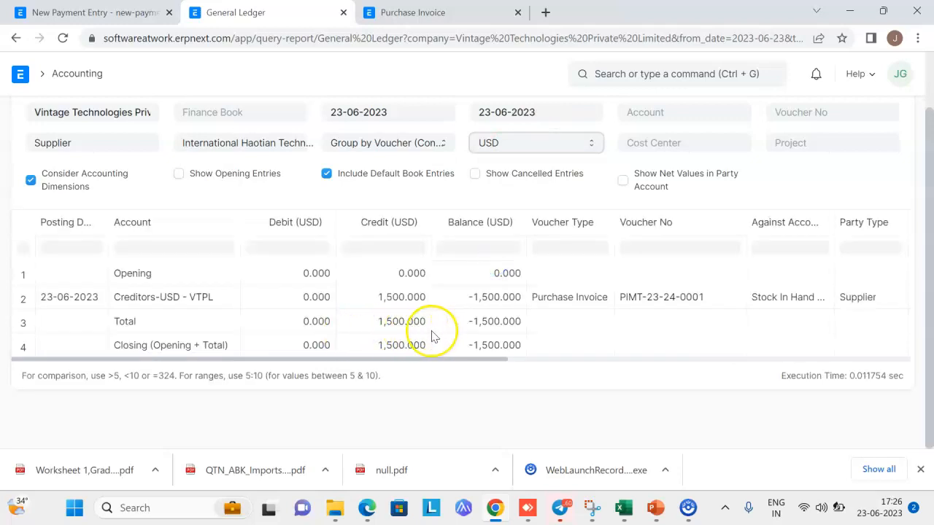
- Return to the unsaved payment entry and examine its paid amount, target exchange rate, invoice allocation, and INR difference amount
{"action": "left_click", "coordinate": [54, 16]}
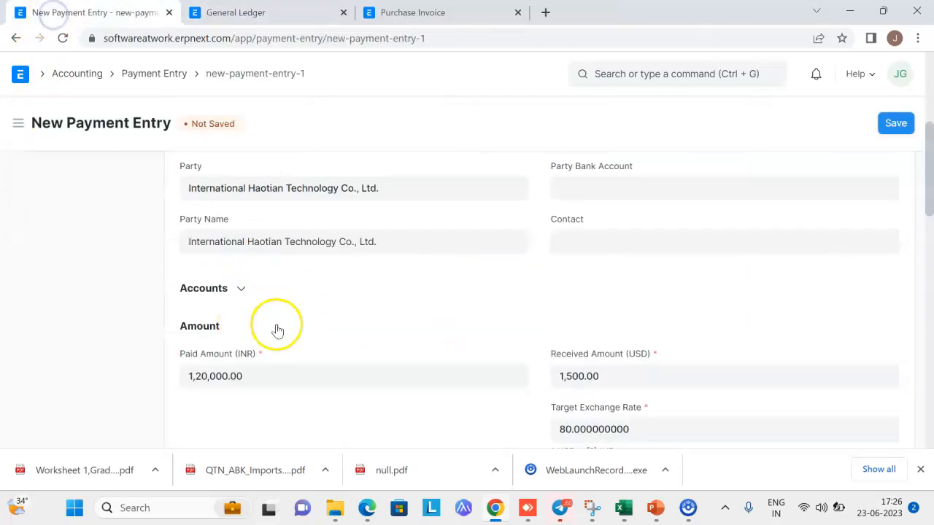
{"action": "scroll", "coordinate": [277, 329], "scroll_direction": "down", "scroll_amount": 2}
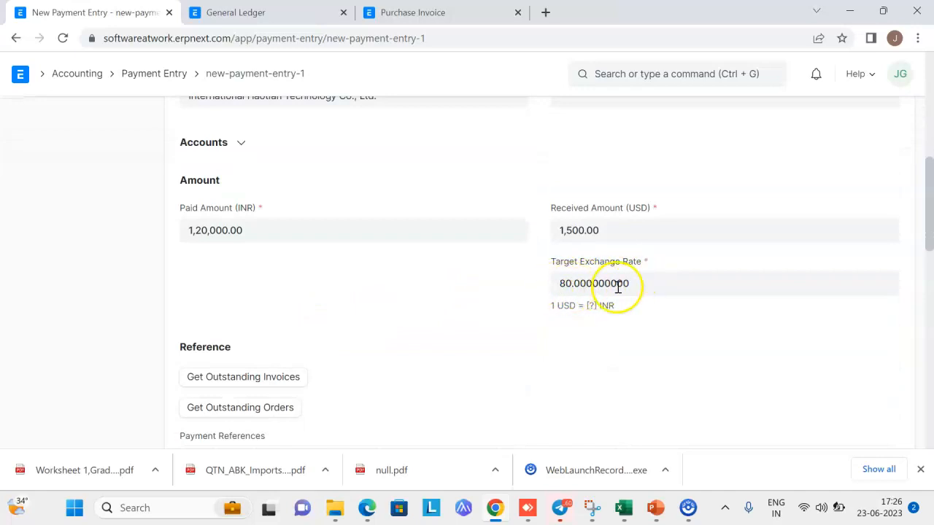
{"action": "scroll", "coordinate": [617, 287], "scroll_direction": "down", "scroll_amount": 5}
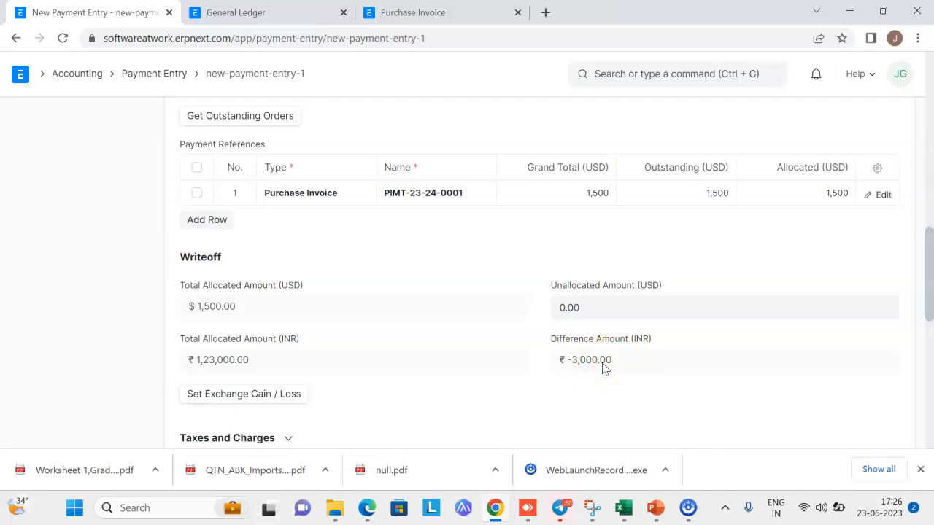
{"action": "key", "text": "alt+Tab"}
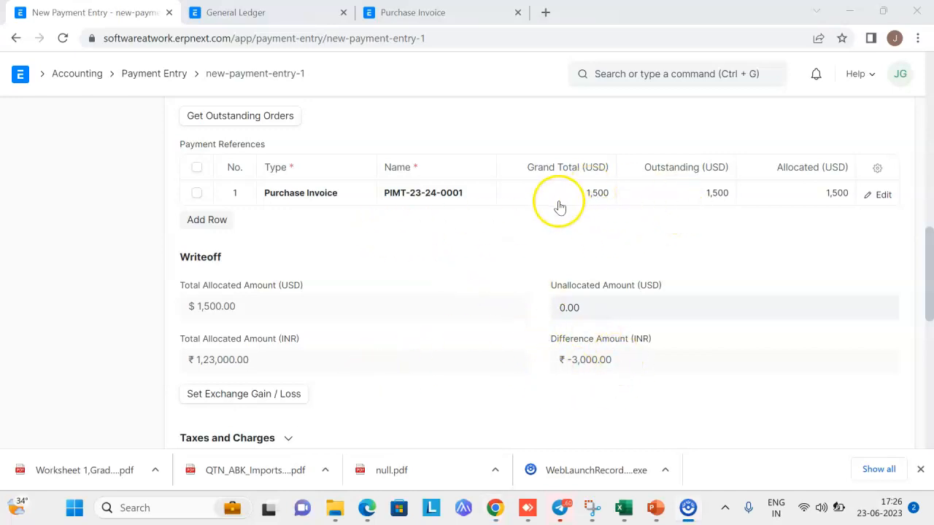
{"action": "scroll", "coordinate": [625, 223], "scroll_direction": "up", "scroll_amount": 4}
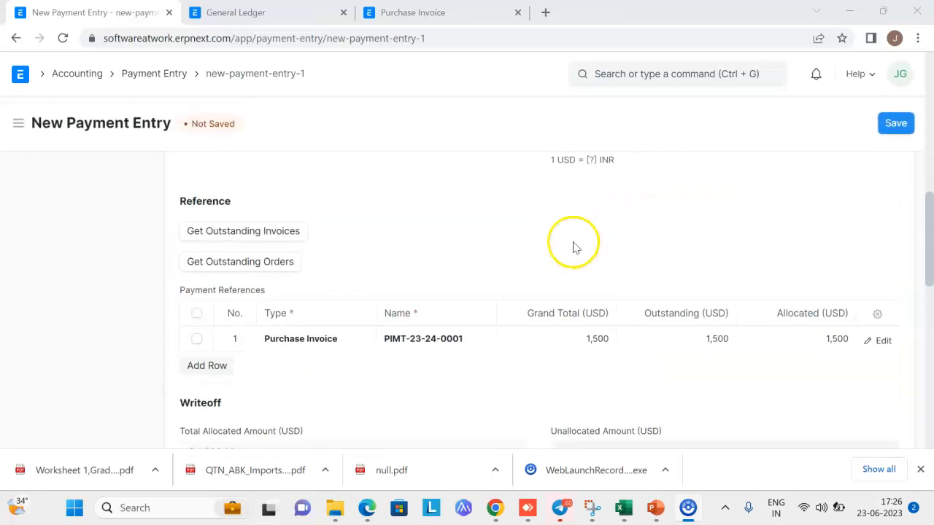
{"action": "scroll", "coordinate": [635, 286], "scroll_direction": "down", "scroll_amount": 2}
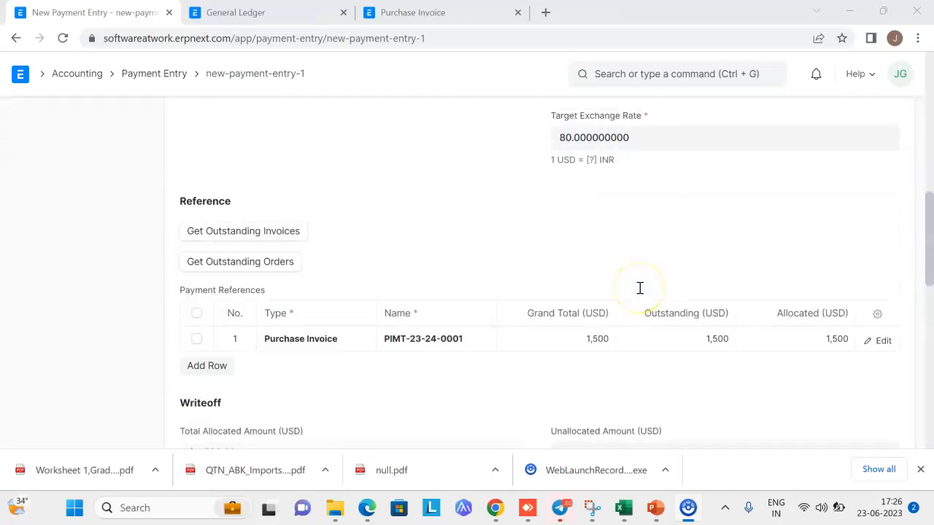
{"action": "scroll", "coordinate": [640, 289], "scroll_direction": "down", "scroll_amount": 2}
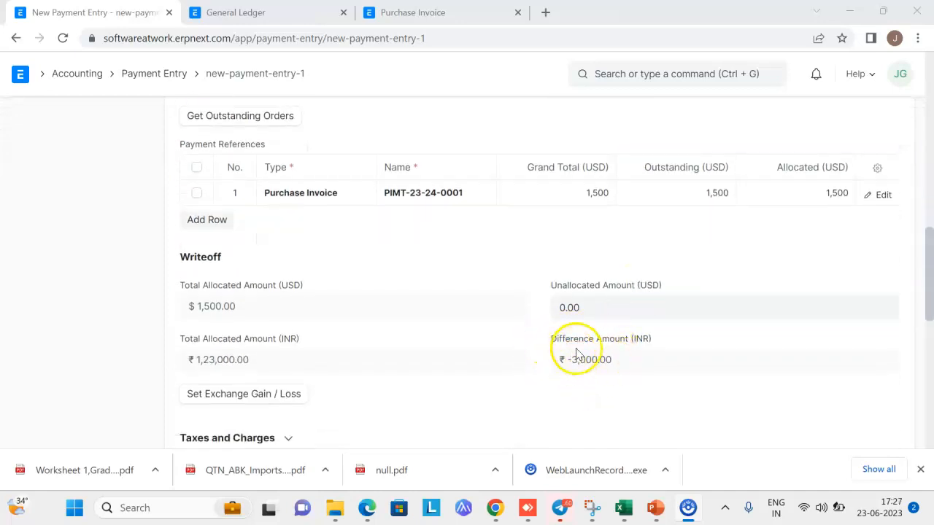
{"action": "scroll", "coordinate": [609, 351], "scroll_direction": "up", "scroll_amount": 2}
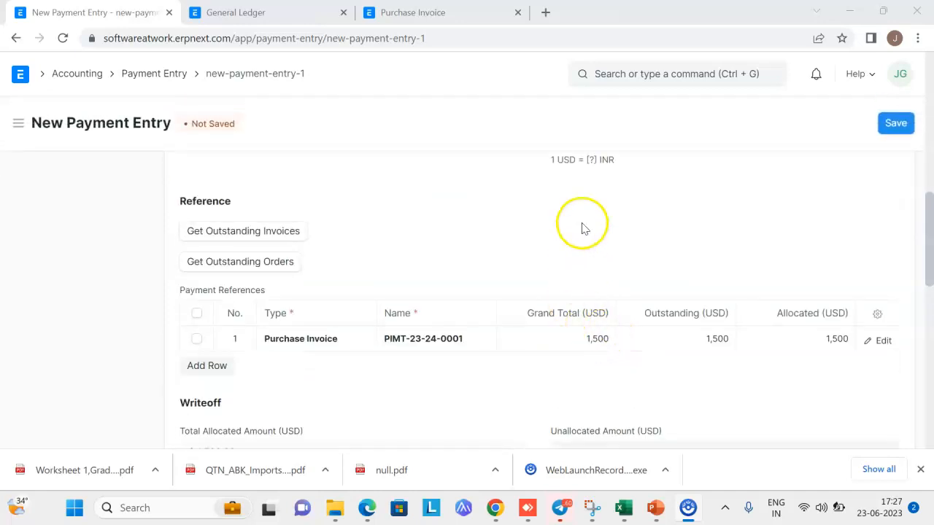
{"action": "scroll", "coordinate": [582, 225], "scroll_direction": "up", "scroll_amount": 1}
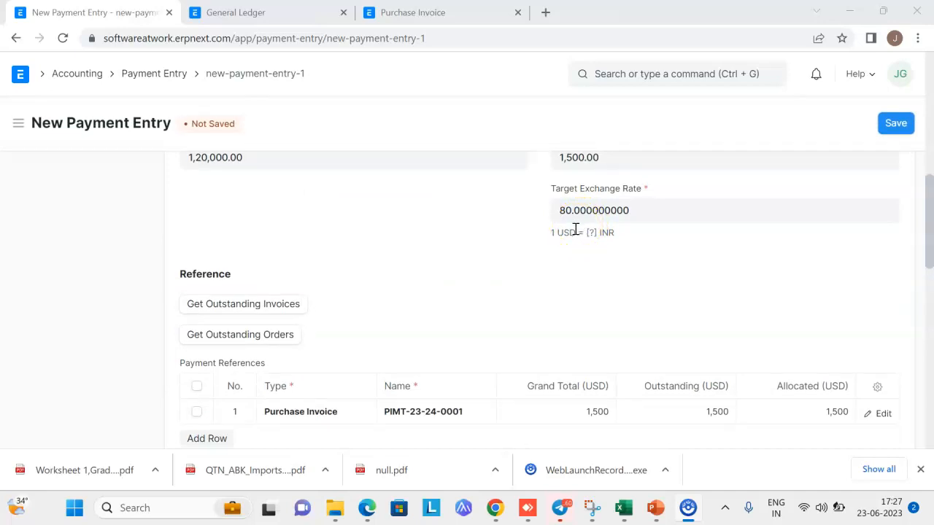
{"action": "scroll", "coordinate": [576, 229], "scroll_direction": "up", "scroll_amount": 3}
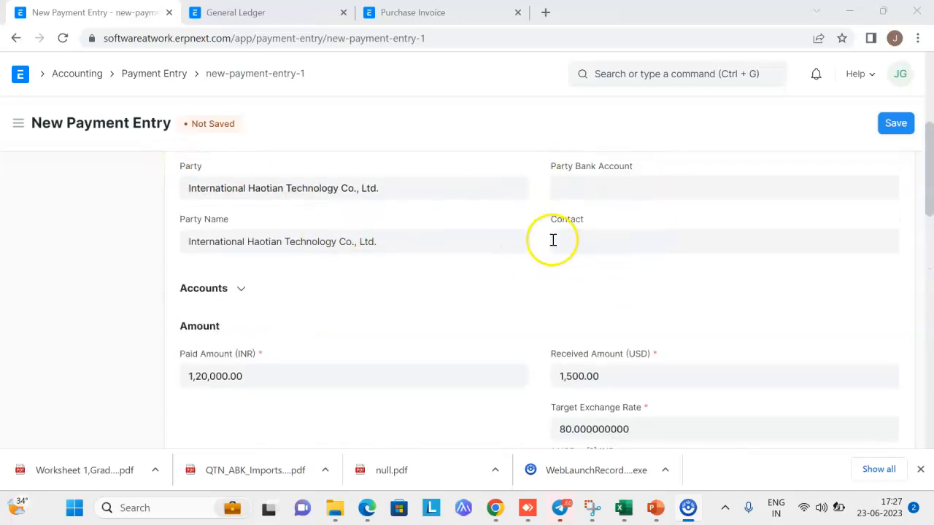
{"action": "scroll", "coordinate": [553, 240], "scroll_direction": "down", "scroll_amount": 3}
{"action": "scroll", "coordinate": [611, 313], "scroll_direction": "down", "scroll_amount": 3}
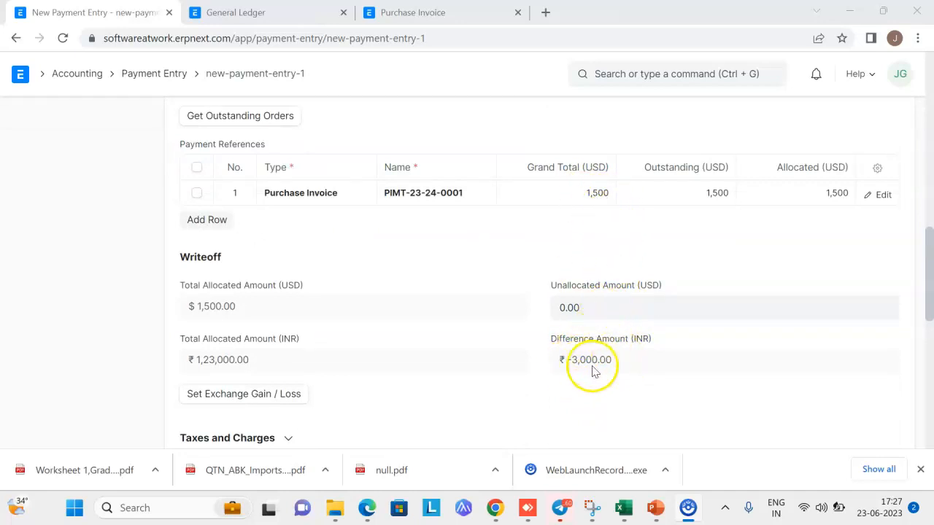
- Book the INR difference amount as exchange gain/loss and check the row added under Deductions or Loss
{"action": "scroll", "coordinate": [605, 359], "scroll_direction": "down", "scroll_amount": 1}
{"action": "left_click", "coordinate": [259, 321]}
{"action": "scroll", "coordinate": [432, 323], "scroll_direction": "down", "scroll_amount": 3}
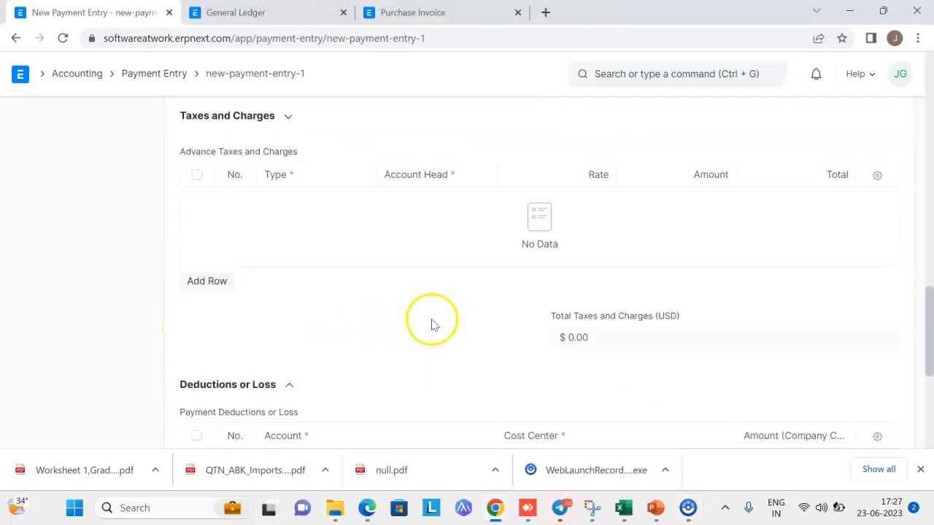
{"action": "scroll", "coordinate": [374, 258], "scroll_direction": "down", "scroll_amount": 1}
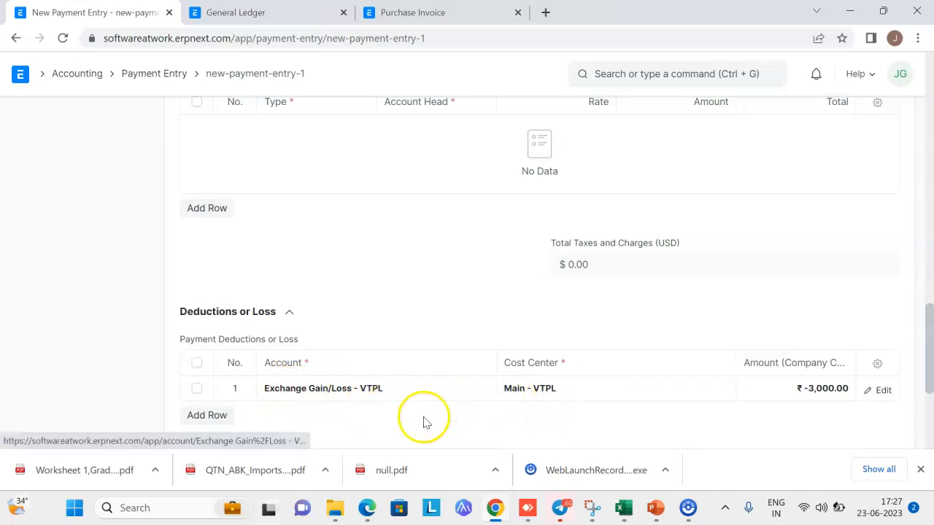
- Save the payment entry and submit it permanently
{"action": "scroll", "coordinate": [925, 219], "scroll_direction": "up", "scroll_amount": 3}
{"action": "left_click", "coordinate": [896, 125]}
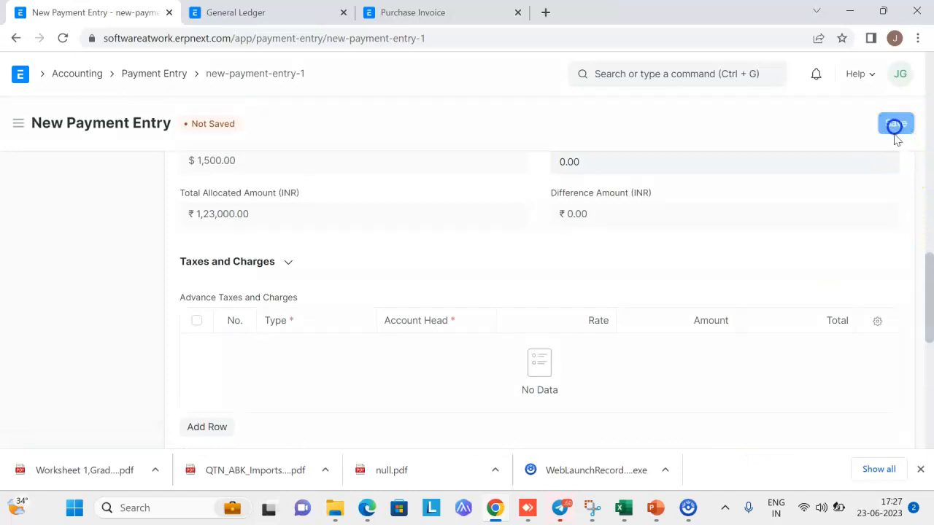
{"action": "left_click", "coordinate": [891, 126]}
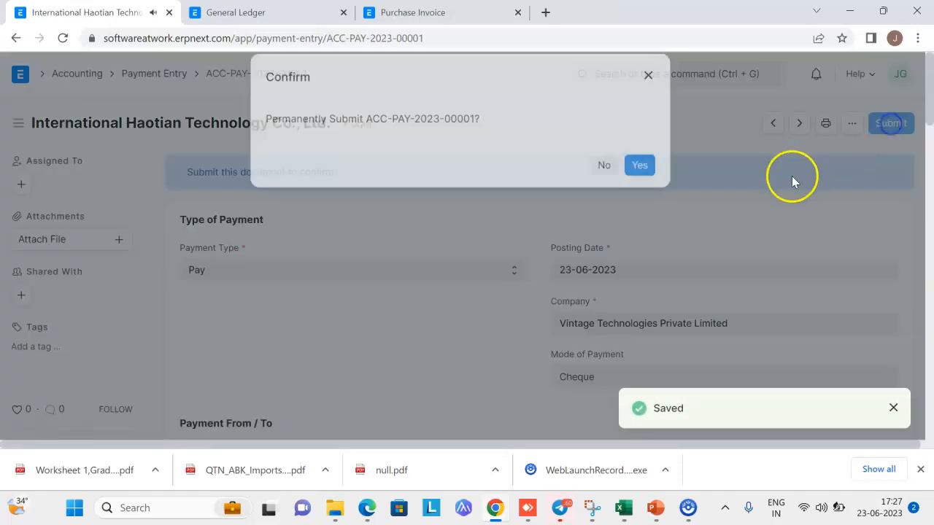
{"action": "left_click", "coordinate": [653, 190]}
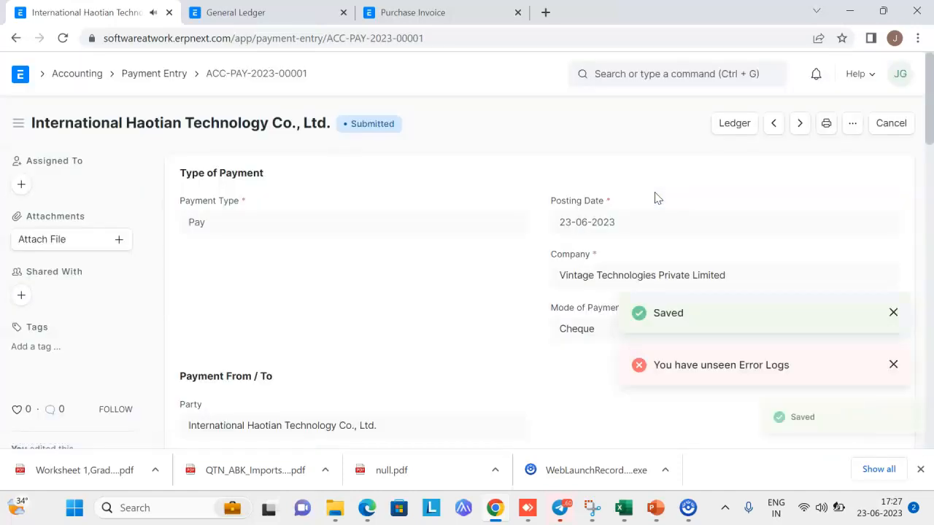
- Open the payment entry's ledger, review its creditor, cash, and exchange gain/loss postings, and return to the entry
{"action": "left_click", "coordinate": [734, 124]}
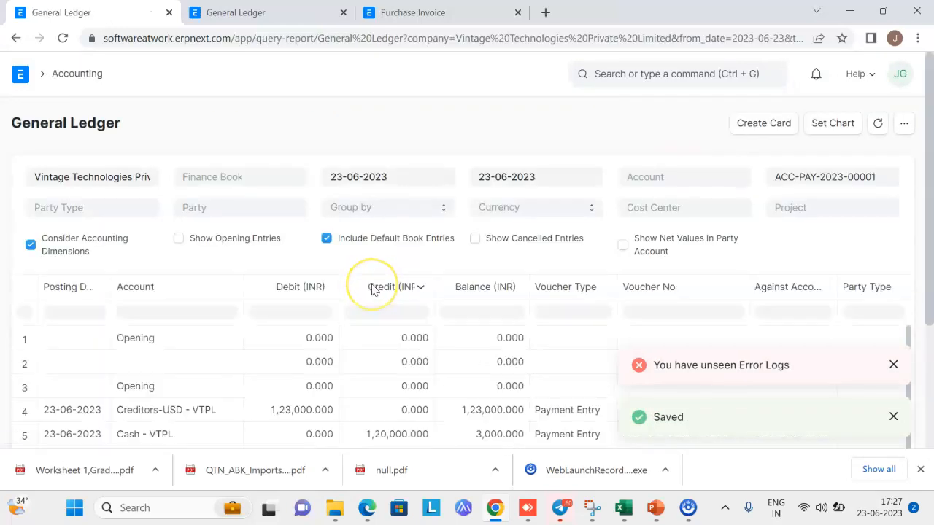
{"action": "scroll", "coordinate": [372, 287], "scroll_direction": "down", "scroll_amount": 1}
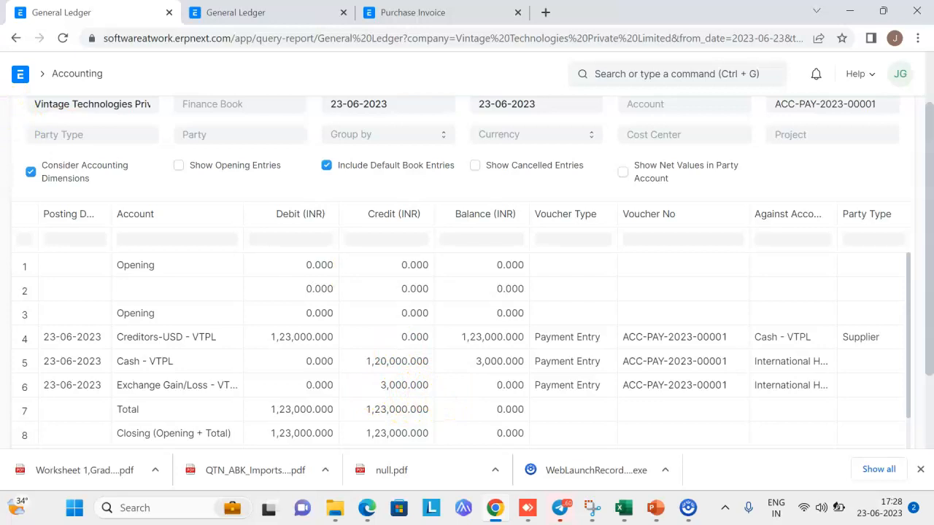
{"action": "left_click", "coordinate": [9, 37]}
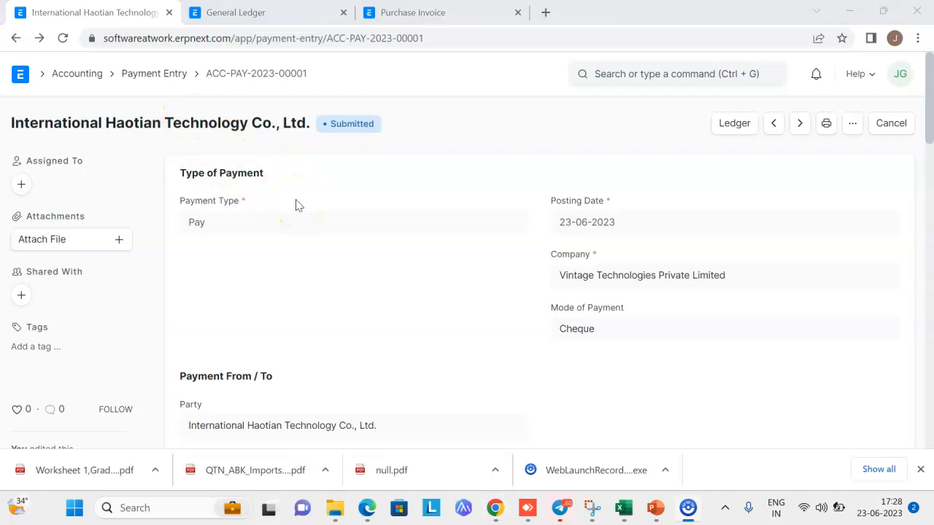
- Open purchase invoice PIMT-23-24-0001 from the Purchase Invoice list and reload it to refresh its payment status
{"action": "left_click", "coordinate": [644, 73]}
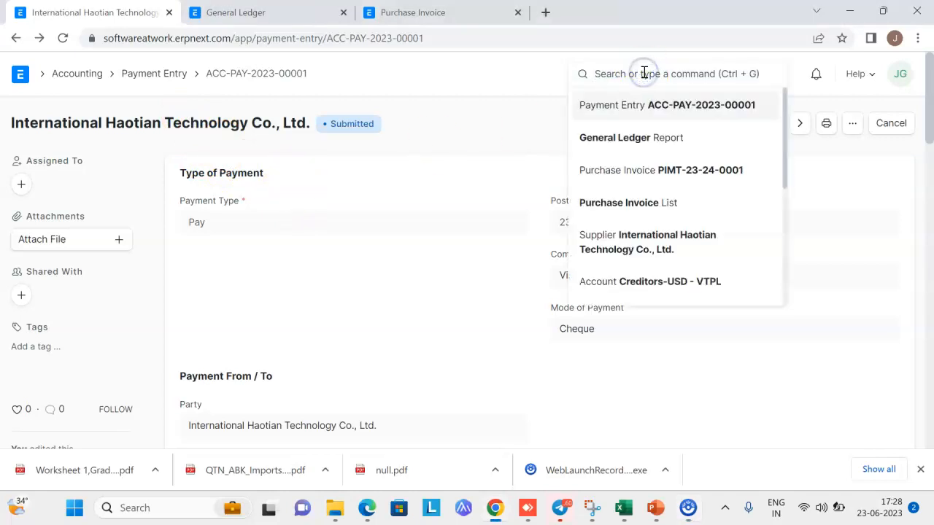
{"action": "type", "text": "Purchase I"}
{"action": "key", "text": "Return"}
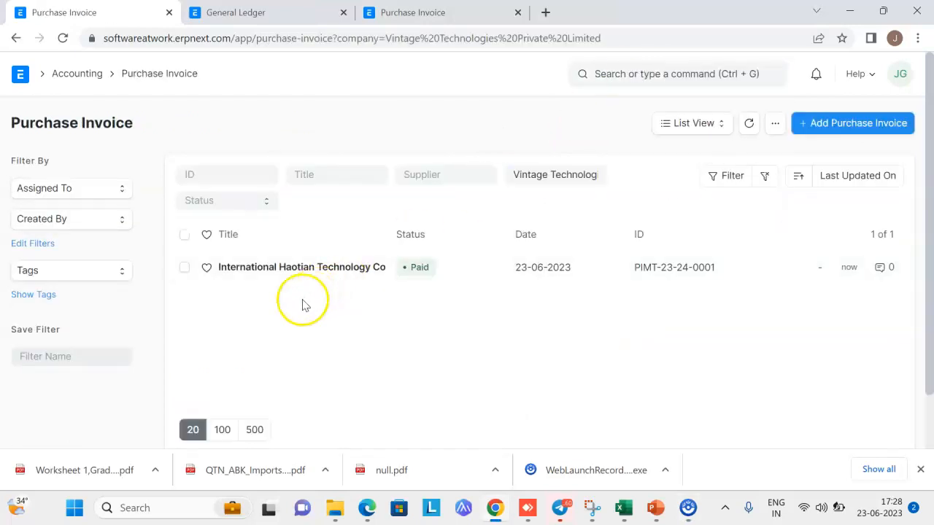
{"action": "left_click", "coordinate": [312, 269]}
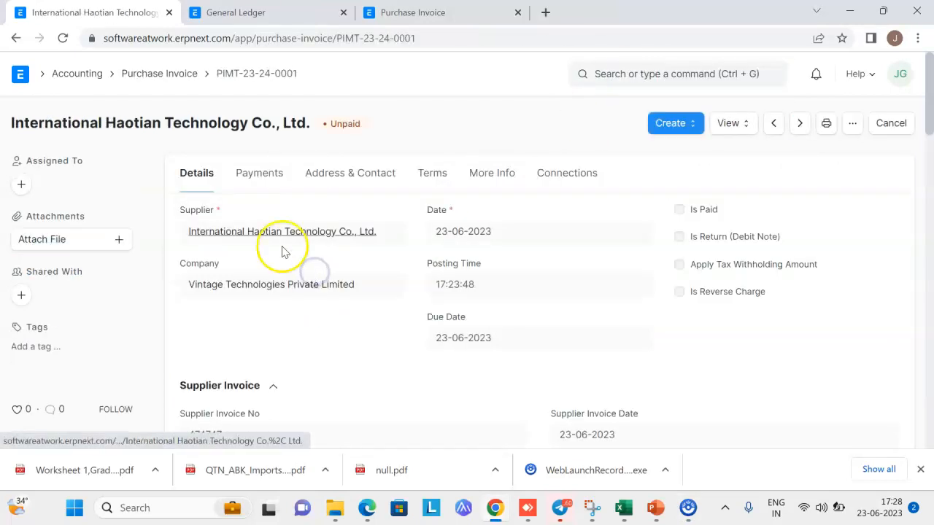
{"action": "key", "text": "ctrl+shift+r"}
{"action": "left_click", "coordinate": [348, 136]}
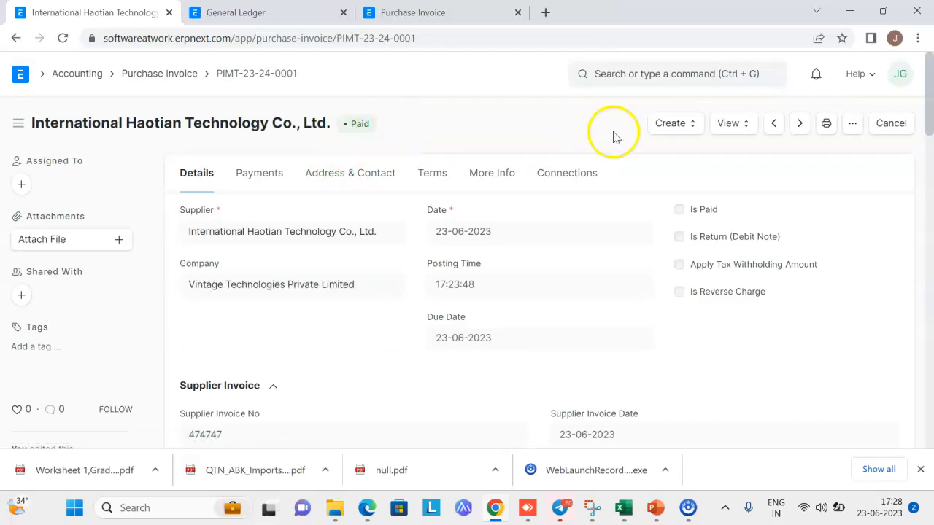
- Create a Bill of Entry from the invoice with entry number 72727, bill of lading 17272, entry date 23-06-2023 and port code 62726
{"action": "left_click", "coordinate": [664, 125]}
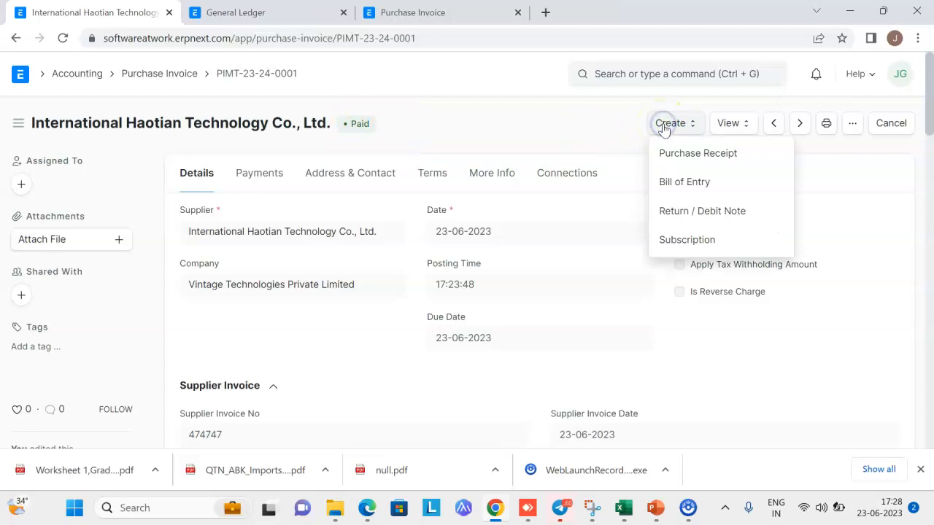
{"action": "left_click", "coordinate": [700, 184]}
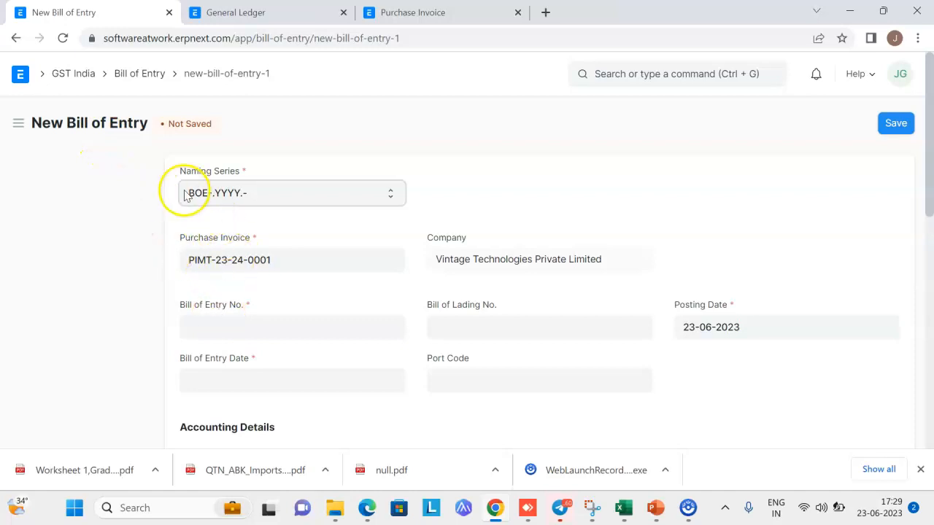
{"action": "scroll", "coordinate": [270, 212], "scroll_direction": "down", "scroll_amount": 1}
{"action": "left_click", "coordinate": [223, 256]}
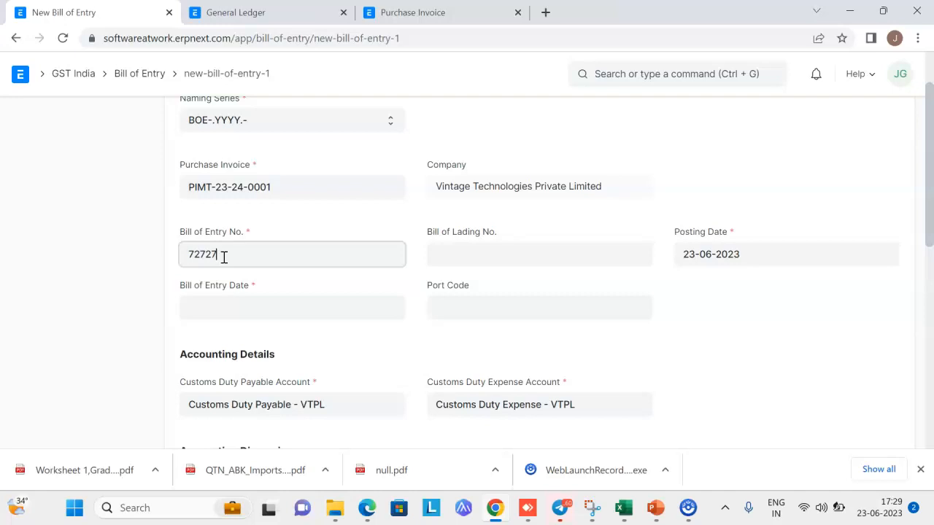
{"action": "left_click", "coordinate": [442, 252]}
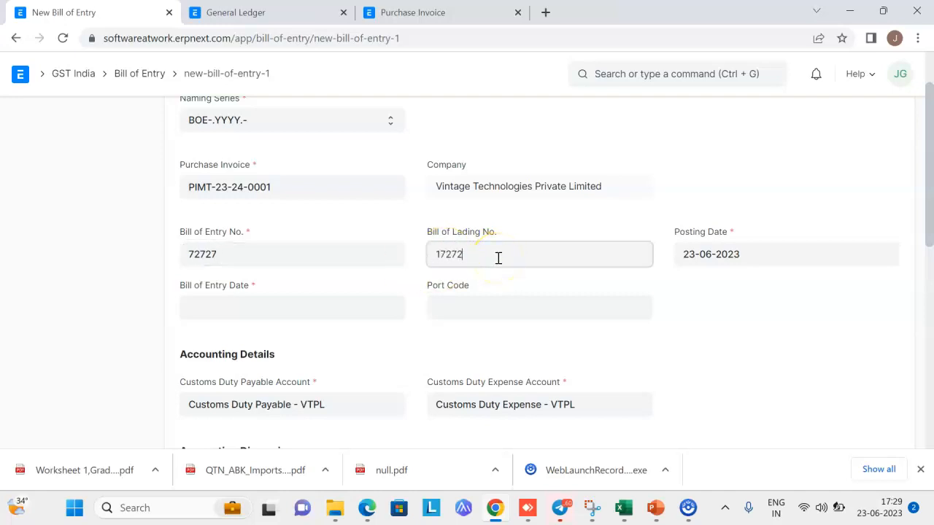
{"action": "left_click", "coordinate": [289, 298]}
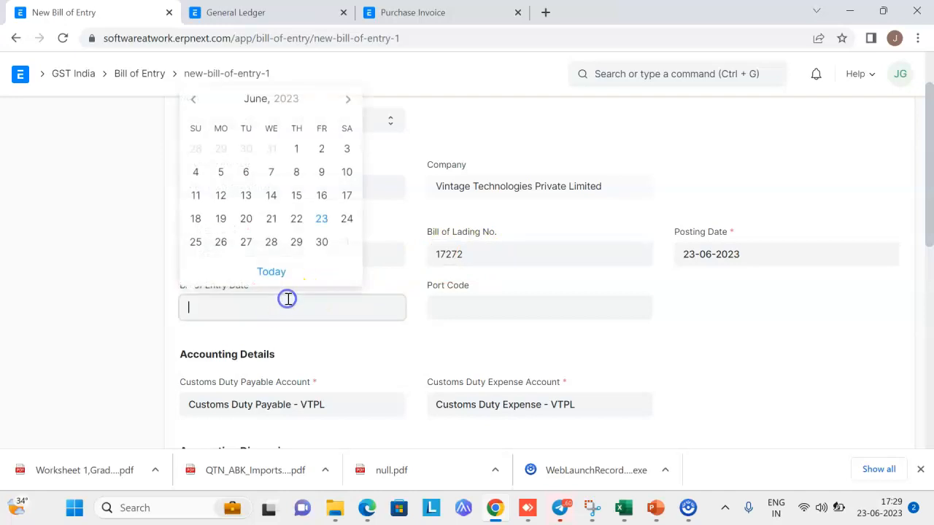
{"action": "left_click", "coordinate": [322, 220]}
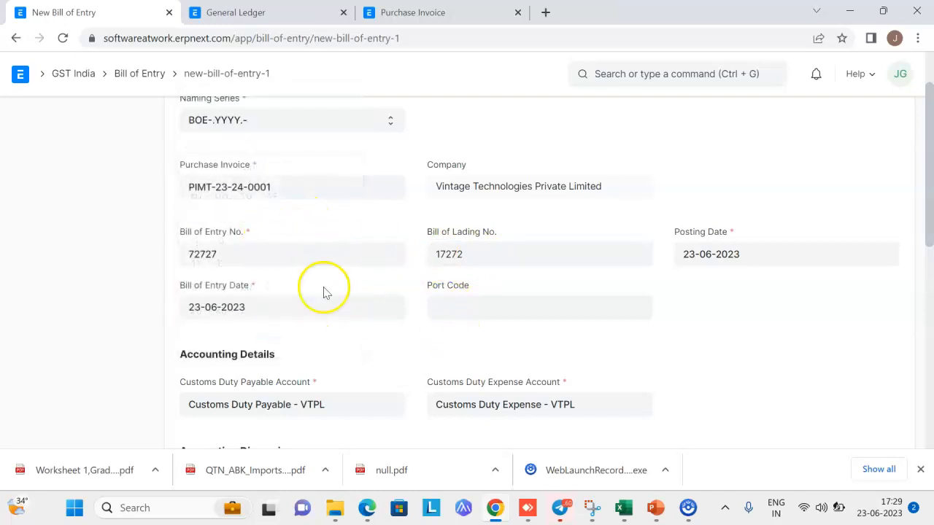
{"action": "left_click", "coordinate": [447, 306]}
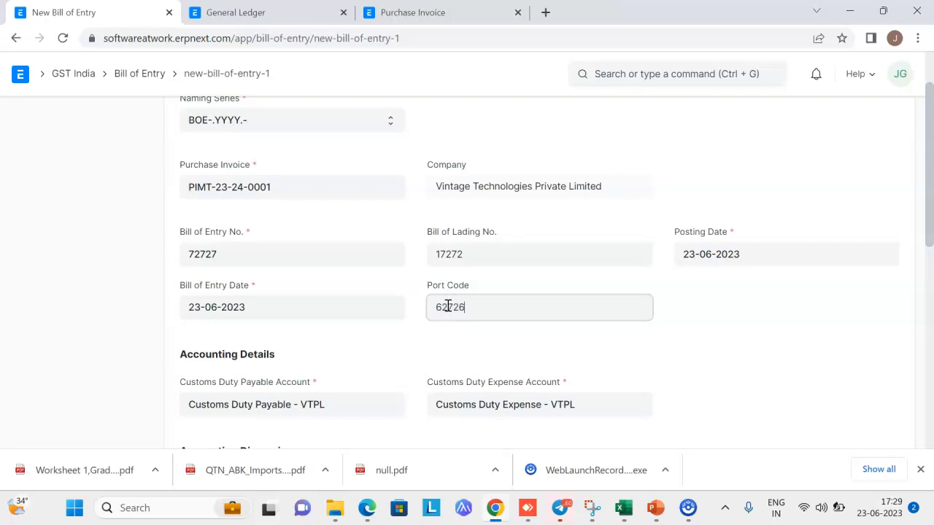
{"action": "left_click", "coordinate": [716, 310]}
- Set the items' assessable values to 1,00,000 for the digital temperature item and 50,000 for the Replaceable Sensor
{"action": "scroll", "coordinate": [715, 310], "scroll_direction": "down", "scroll_amount": 2}
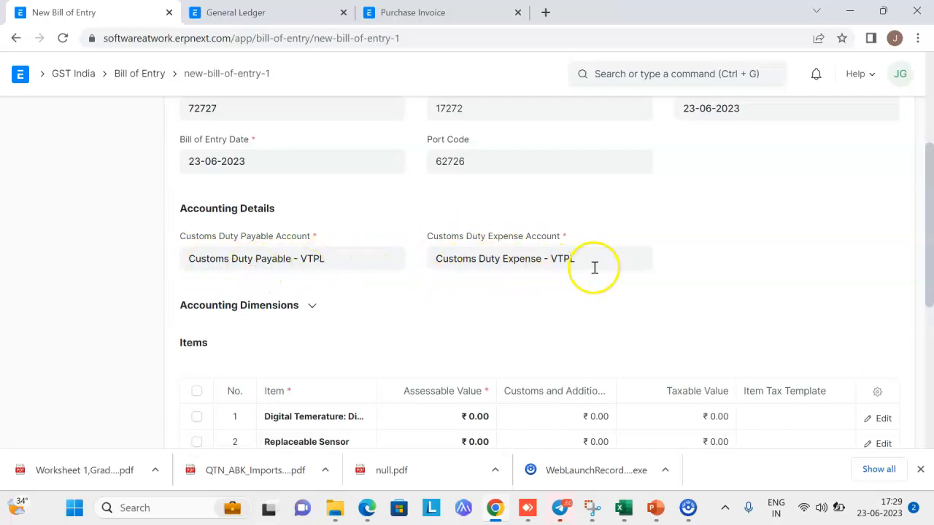
{"action": "scroll", "coordinate": [514, 292], "scroll_direction": "down", "scroll_amount": 1}
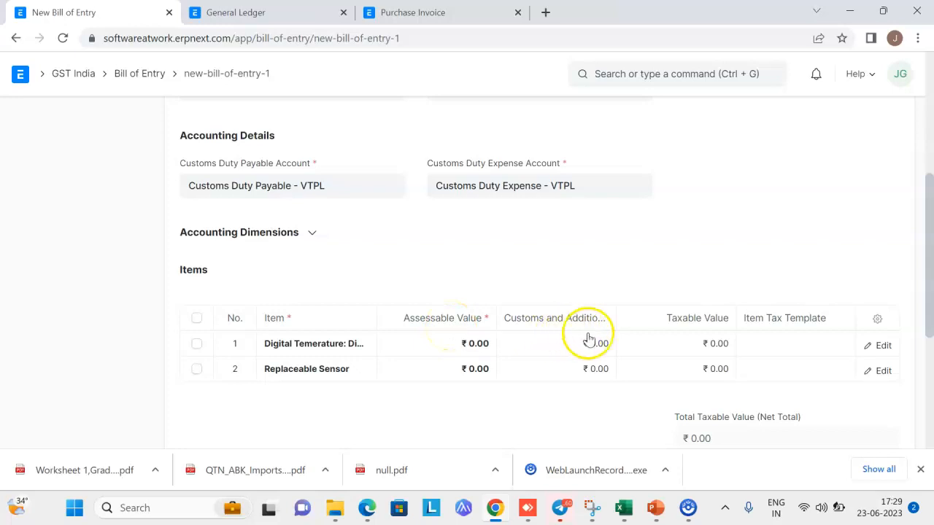
{"action": "left_click", "coordinate": [457, 348]}
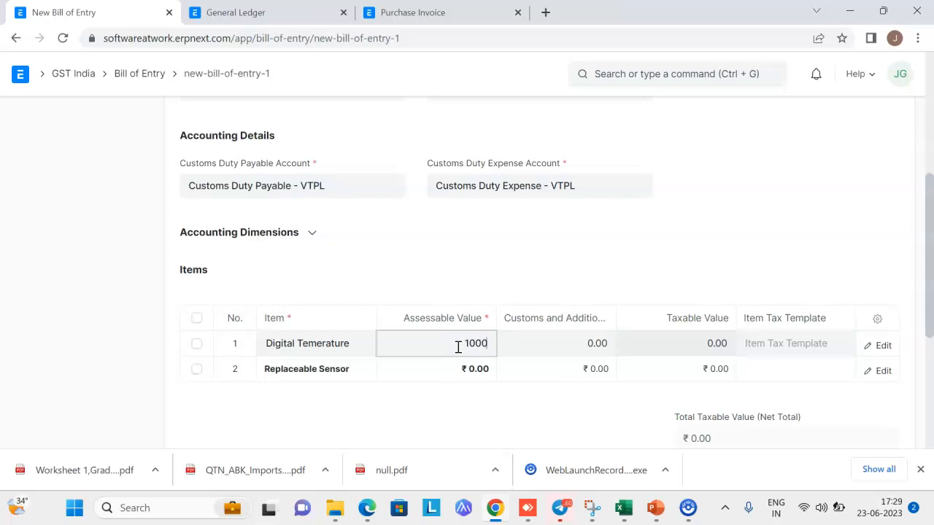
{"action": "left_click", "coordinate": [460, 377]}
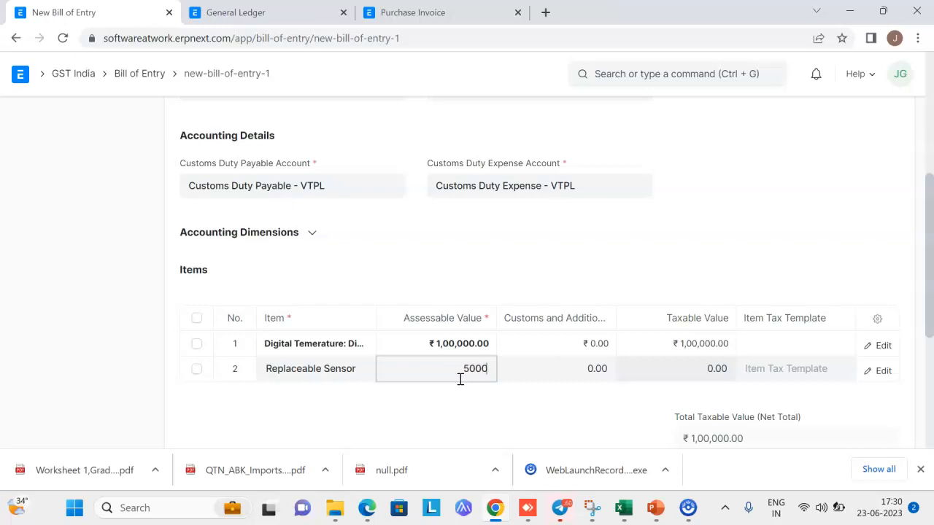
- Enter customs and additional charges of 20,000 for the digital temperature item and 5,000 for the Replaceable Sensor
{"action": "left_click", "coordinate": [576, 340]}
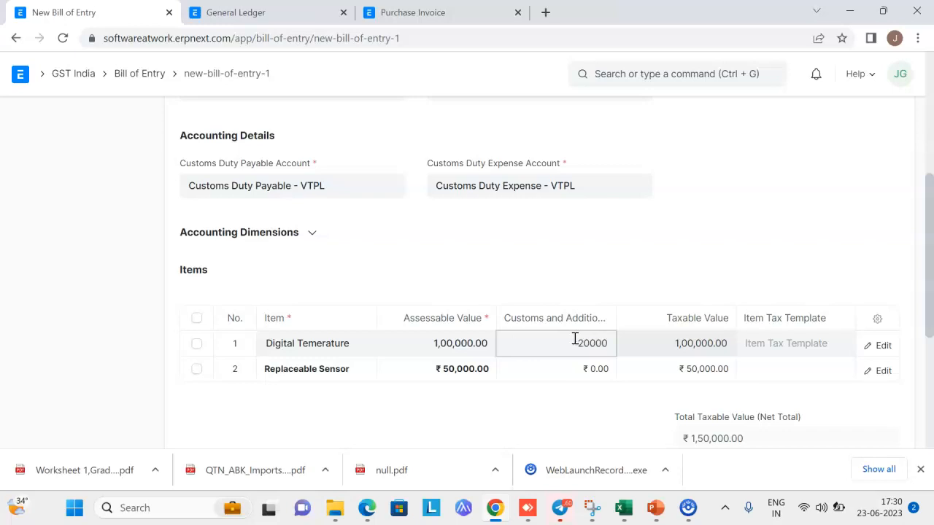
{"action": "left_click", "coordinate": [586, 376]}
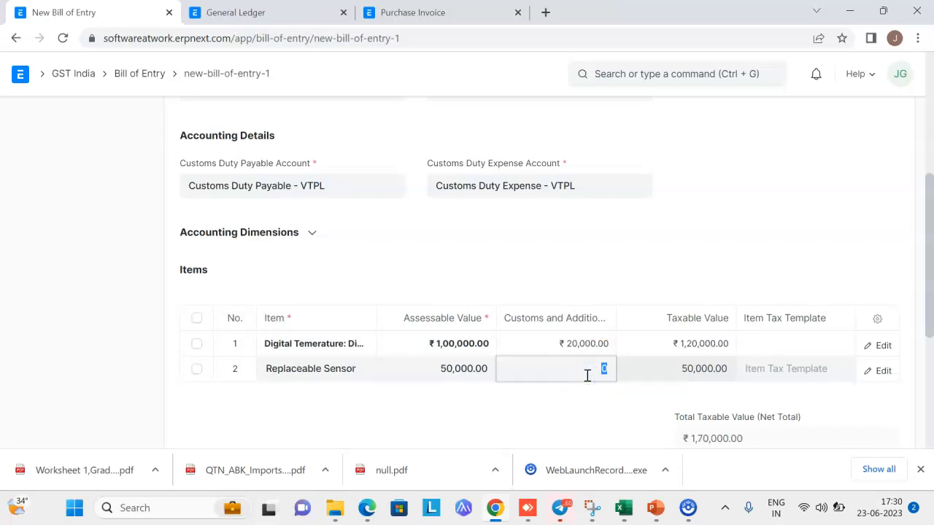
{"action": "left_click", "coordinate": [585, 416]}
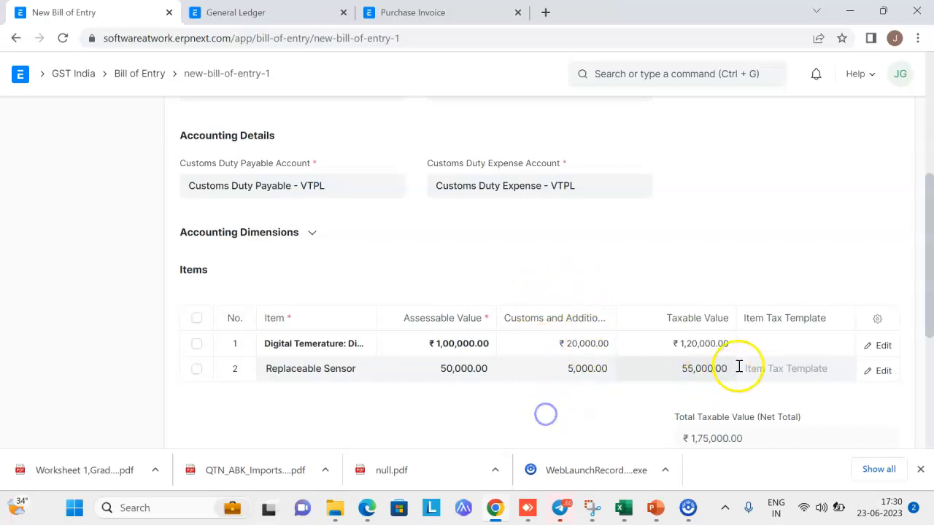
- Apply the GST 18% - VTPL item tax template to both items and check the resulting taxes and total payable
{"action": "left_click", "coordinate": [762, 343]}
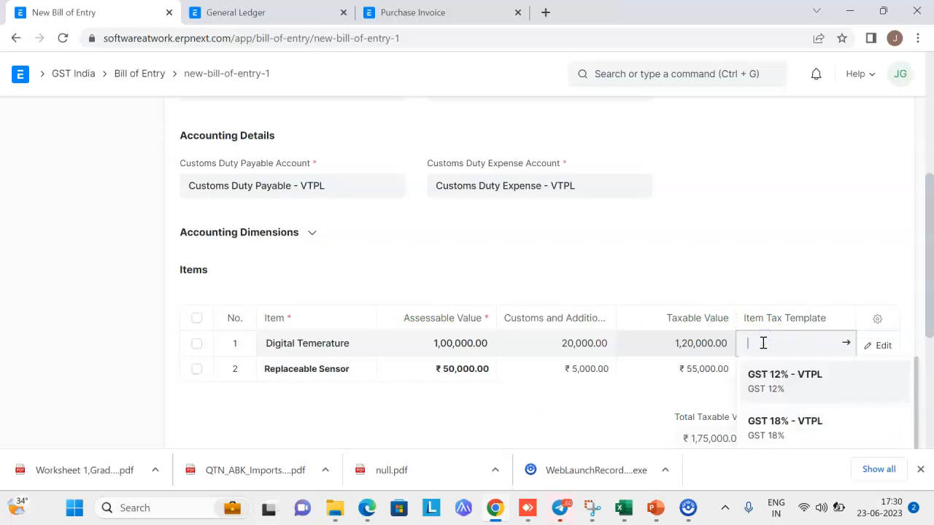
{"action": "scroll", "coordinate": [765, 350], "scroll_direction": "down", "scroll_amount": 1}
{"action": "left_click", "coordinate": [771, 358]}
{"action": "left_click", "coordinate": [767, 295]}
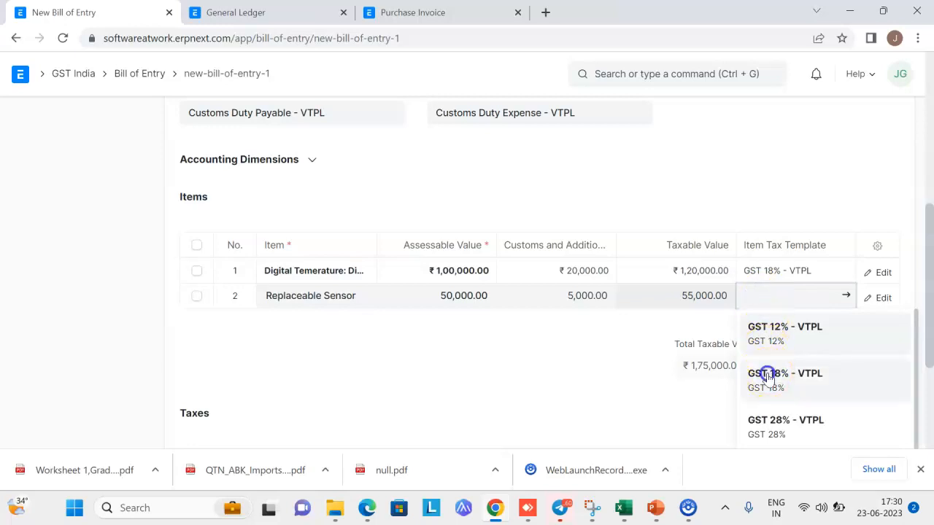
{"action": "left_click", "coordinate": [765, 375]}
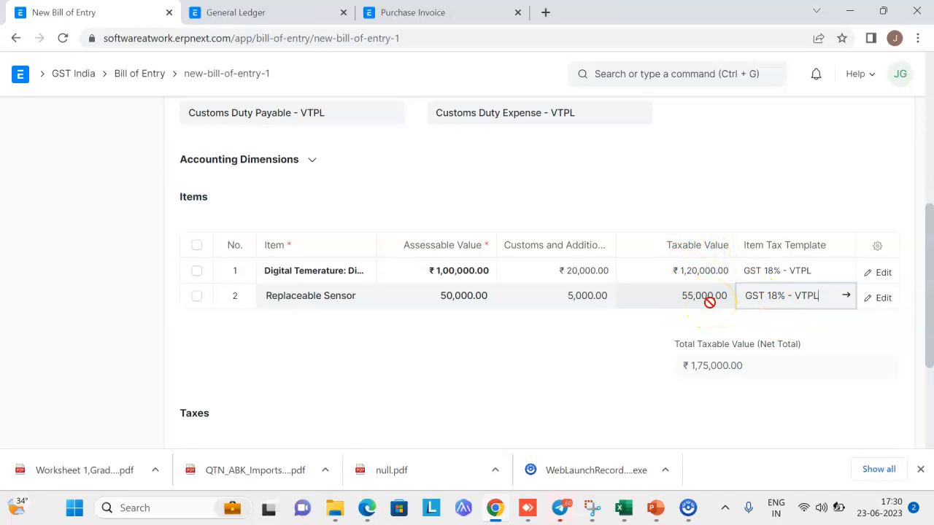
{"action": "scroll", "coordinate": [507, 271], "scroll_direction": "down", "scroll_amount": 3}
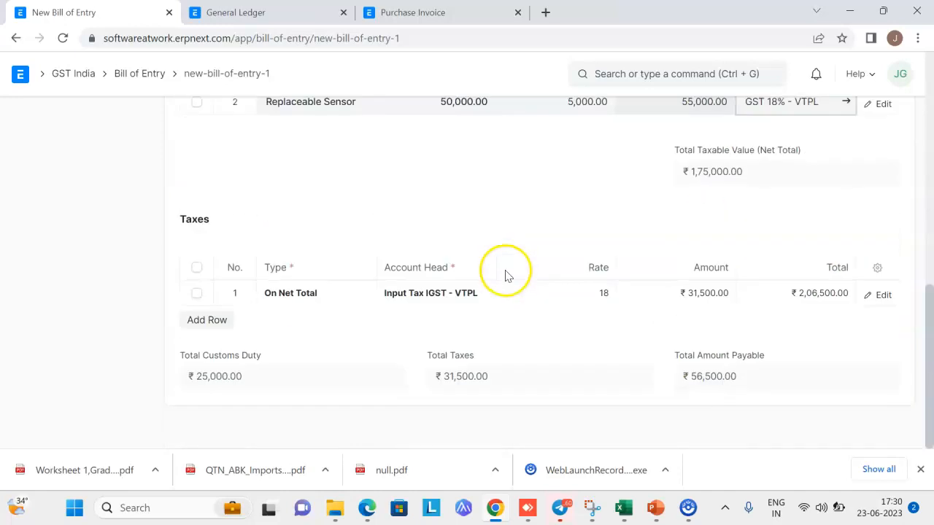
{"action": "scroll", "coordinate": [723, 299], "scroll_direction": "up", "scroll_amount": 3}
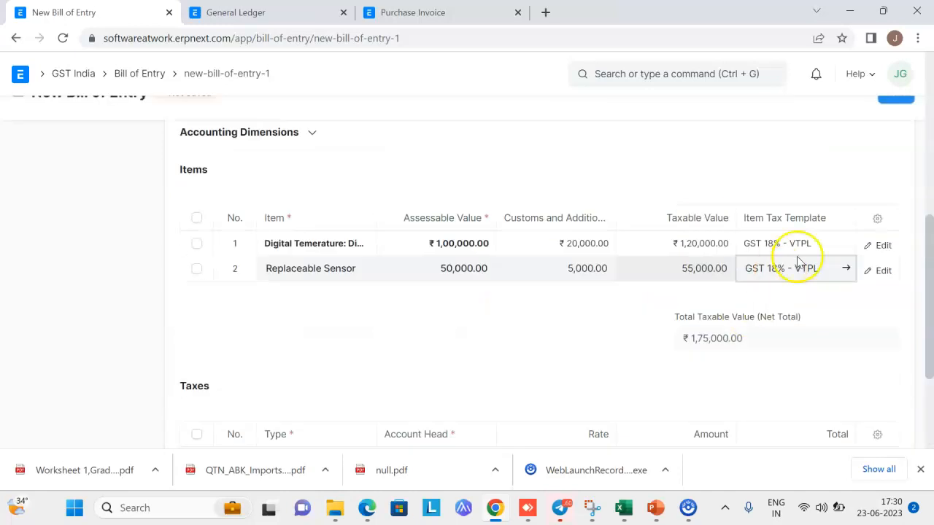
- Save the Bill of Entry and submit it permanently
{"action": "left_click", "coordinate": [892, 124]}
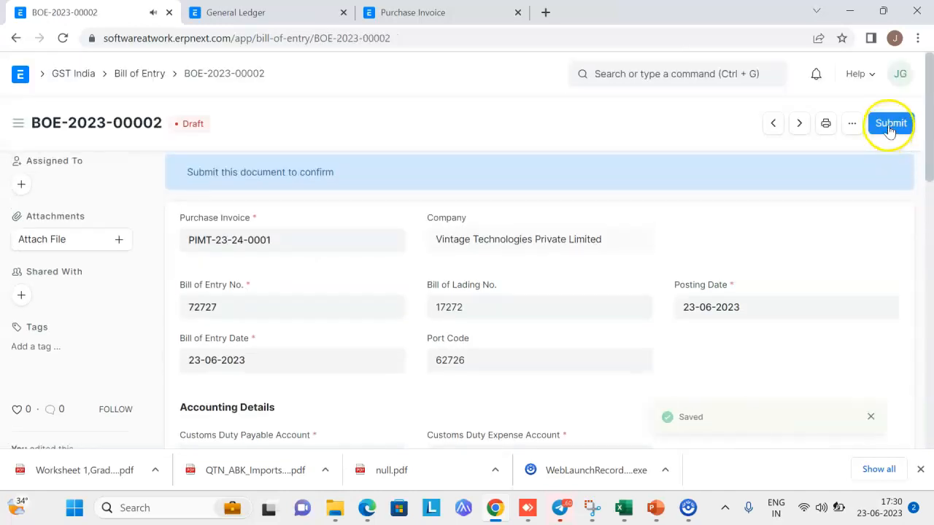
{"action": "left_click", "coordinate": [891, 126]}
{"action": "left_click", "coordinate": [640, 182]}
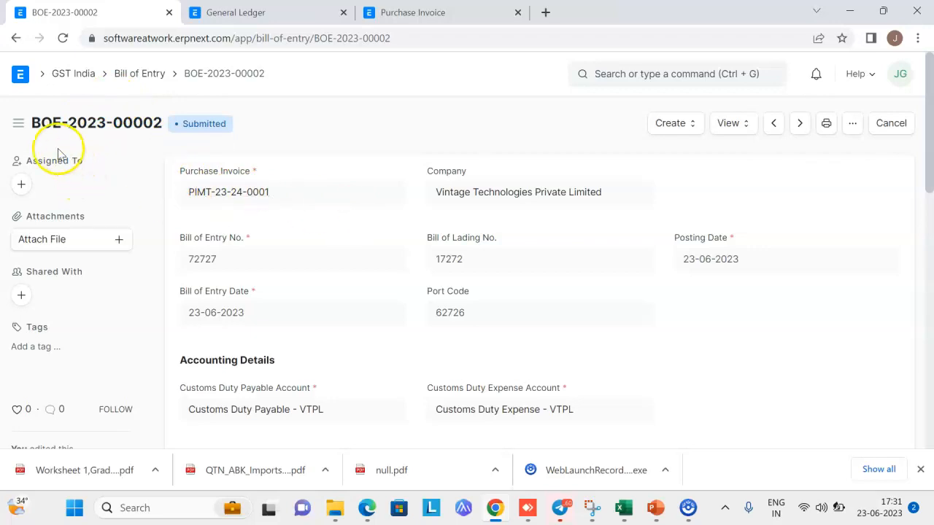
- Open the Bill of Entry's accounting ledger and review its customs duty expense, input IGST, and customs duty payable postings
{"action": "left_click", "coordinate": [735, 125]}
{"action": "left_click", "coordinate": [776, 161]}
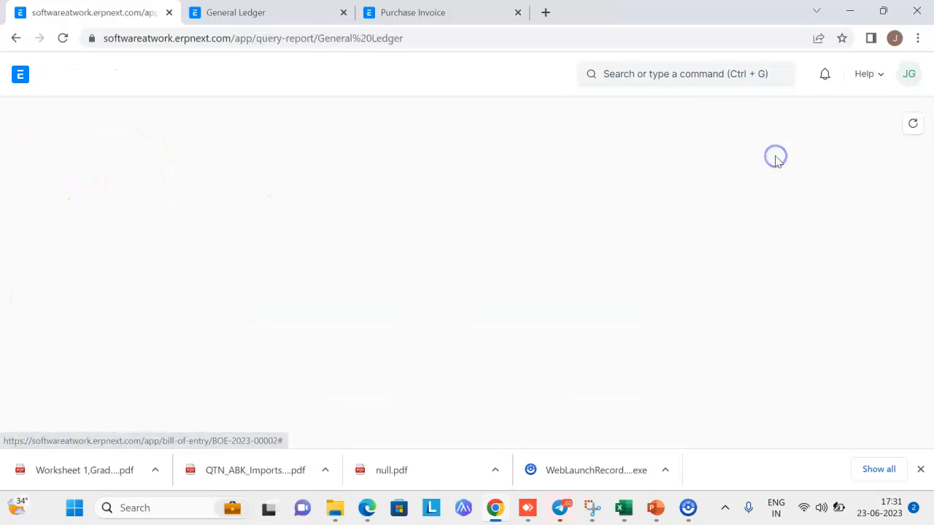
{"action": "scroll", "coordinate": [393, 284], "scroll_direction": "down", "scroll_amount": 1}
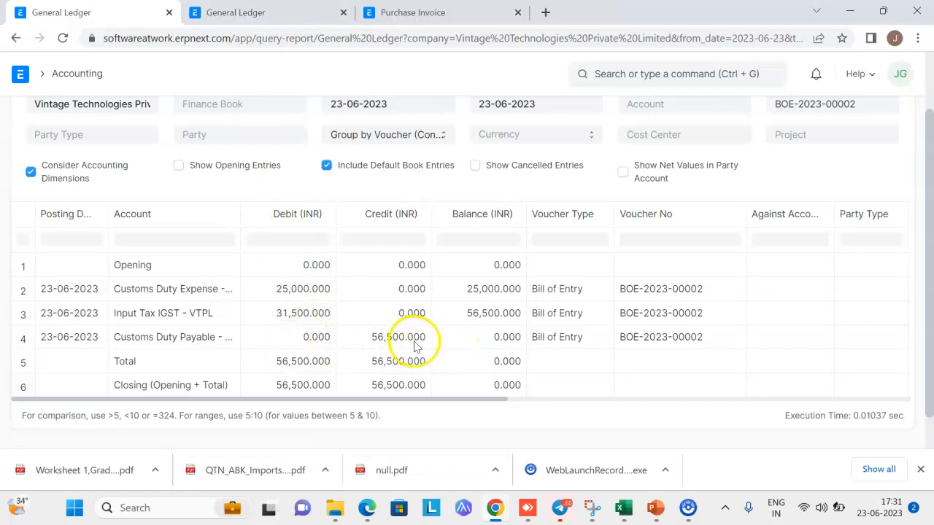
- In the other General Ledger tab, open the Profit and Loss Statement and examine its customs duty expense and exchange gain/loss lines
{"action": "left_click", "coordinate": [231, 15]}
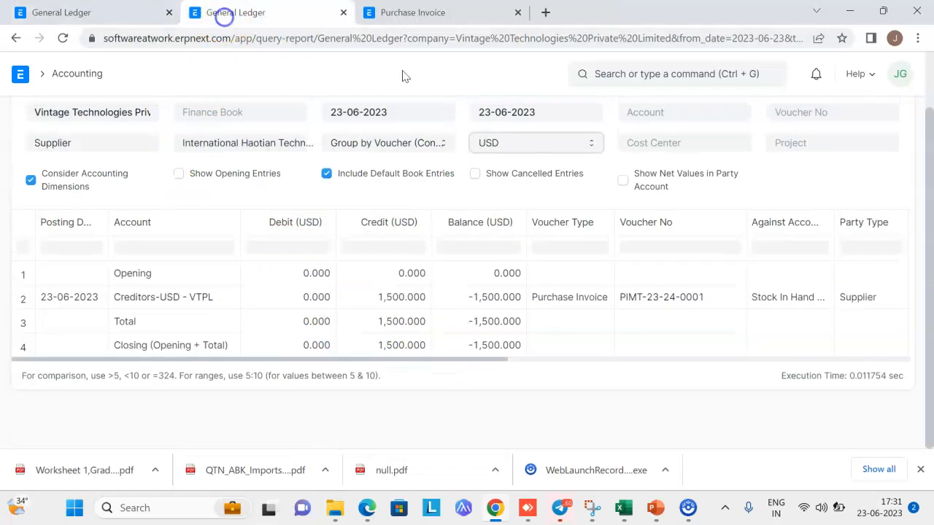
{"action": "left_click", "coordinate": [690, 74]}
{"action": "type", "text": "Profit"}
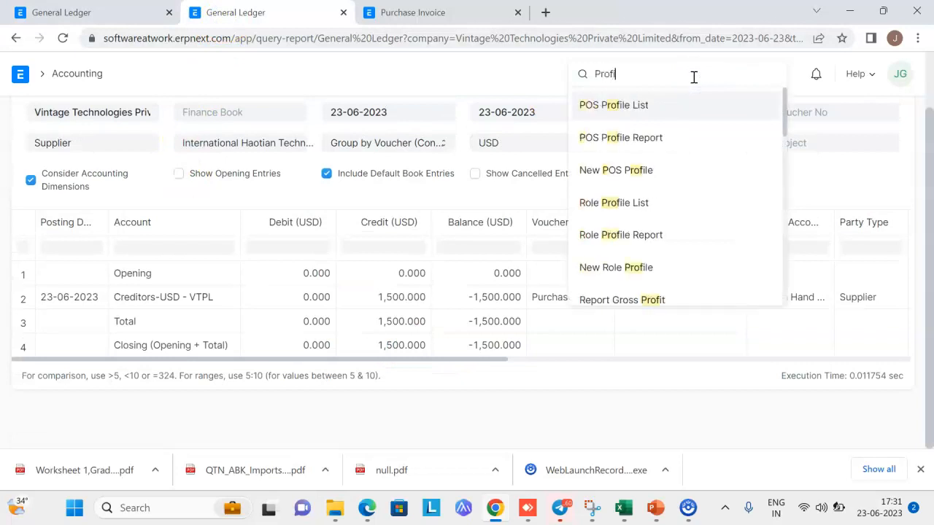
{"action": "key", "text": "Down"}
{"action": "key", "text": "Down"}
{"action": "key", "text": "Down"}
{"action": "key", "text": "Down"}
{"action": "key", "text": "Down"}
{"action": "key", "text": "Down"}
{"action": "key", "text": "Down"}
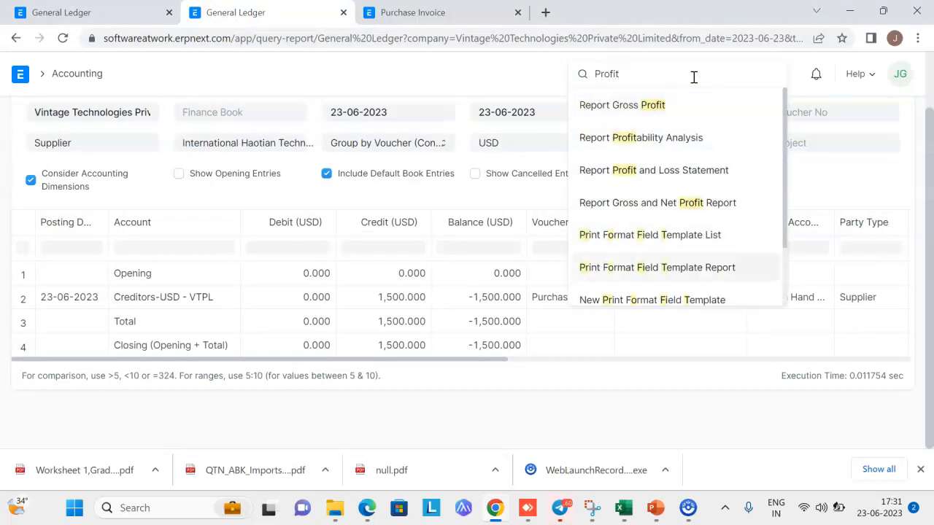
{"action": "type", "text": "a"}
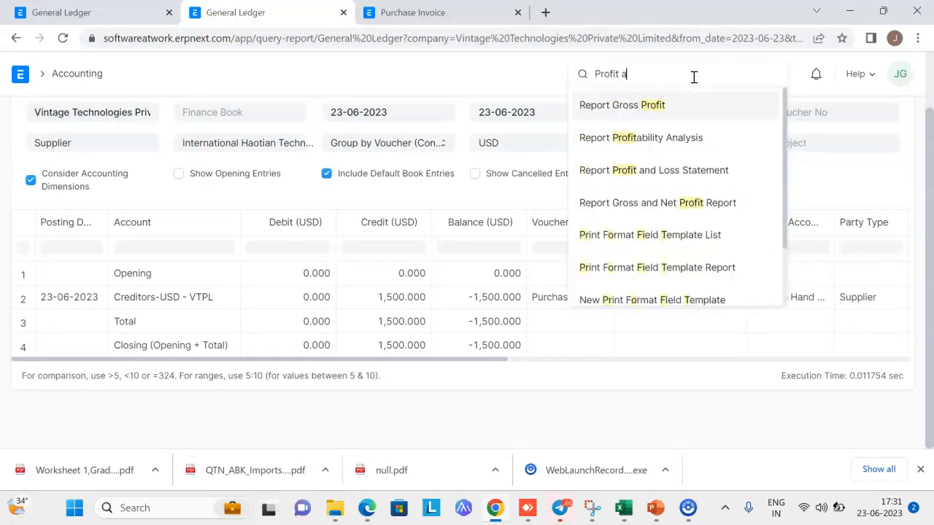
{"action": "type", "text": "nd lo"}
{"action": "key", "text": "Return"}
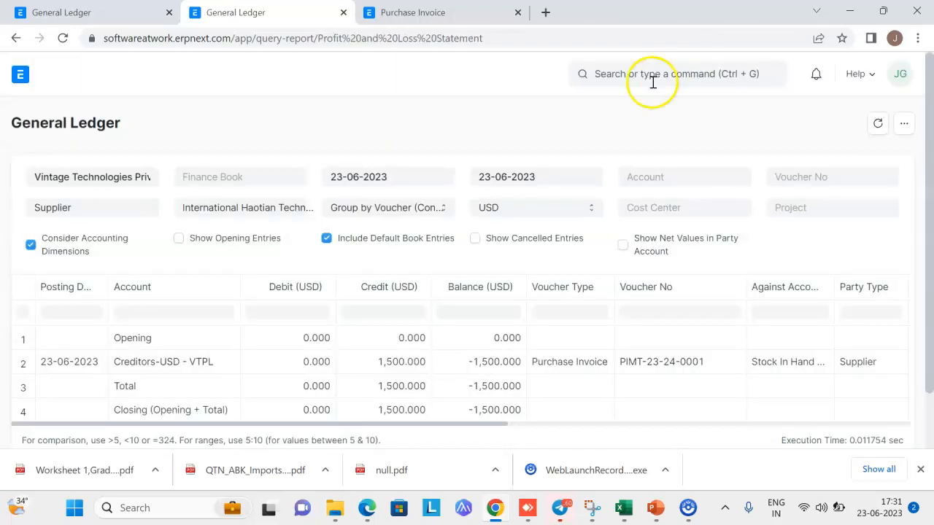
{"action": "scroll", "coordinate": [354, 302], "scroll_direction": "down", "scroll_amount": 6}
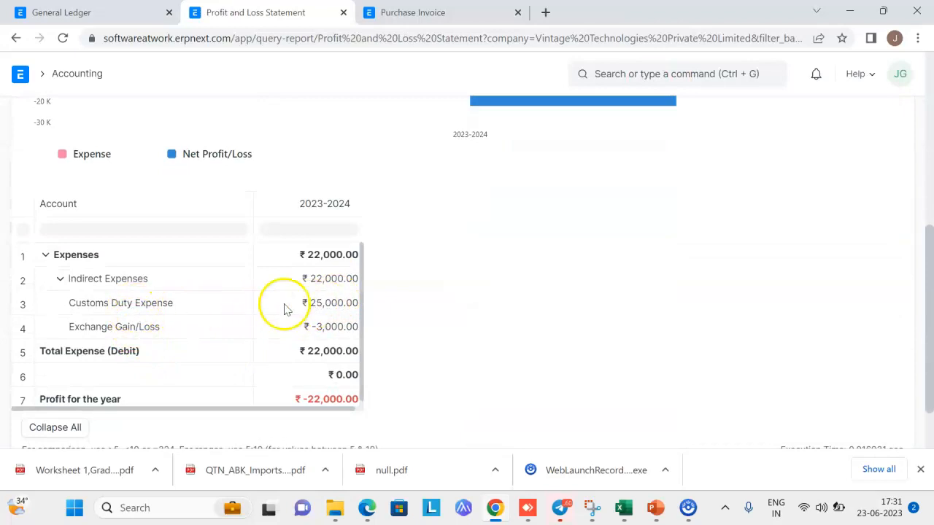
- Recheck the customs duty payable posting in the Bill of Entry's ledger and return to the submitted Bill of Entry
{"action": "left_click", "coordinate": [110, 13]}
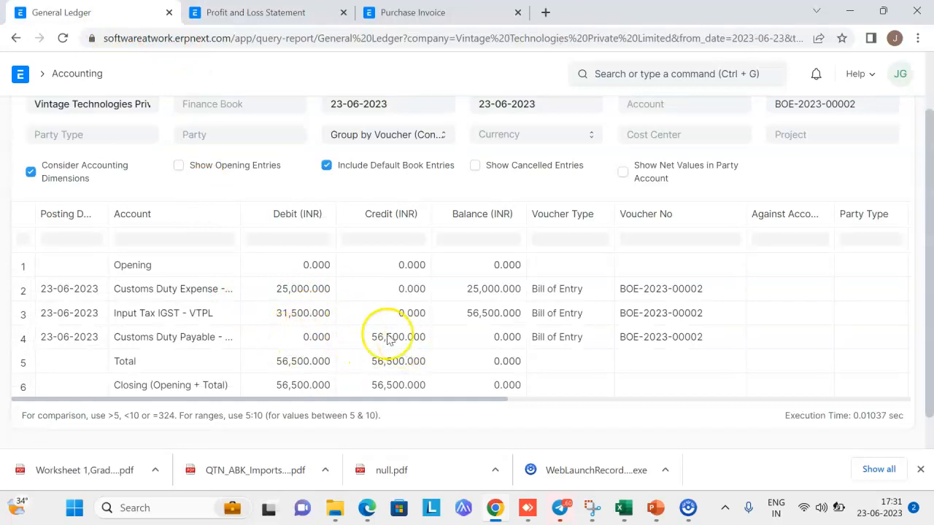
{"action": "left_click", "coordinate": [15, 38]}
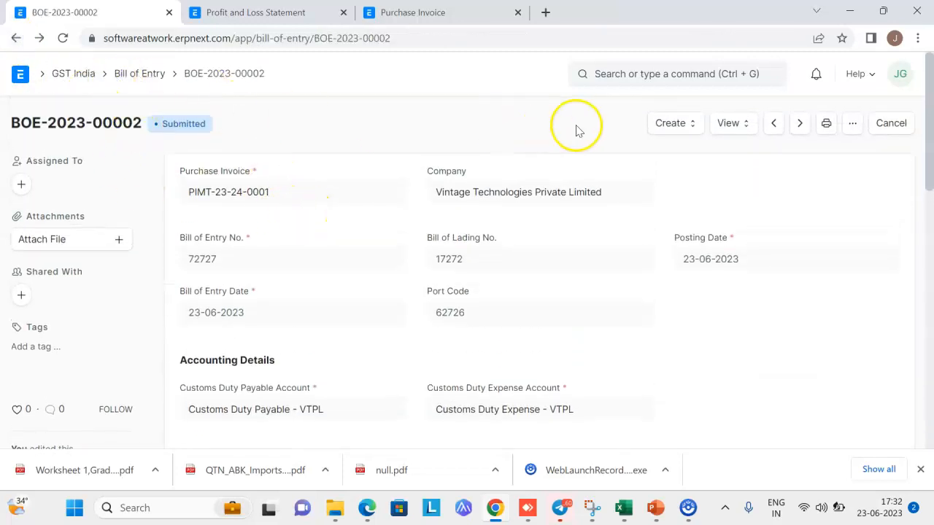
- Create a payment journal entry from the Bill of Entry and enter 474747 as its reference number
{"action": "left_click", "coordinate": [662, 132]}
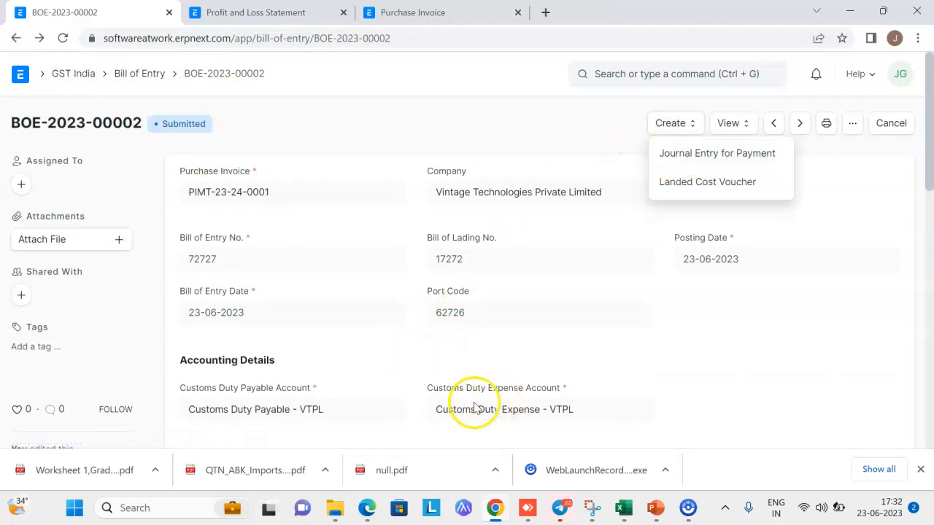
{"action": "left_click", "coordinate": [706, 154]}
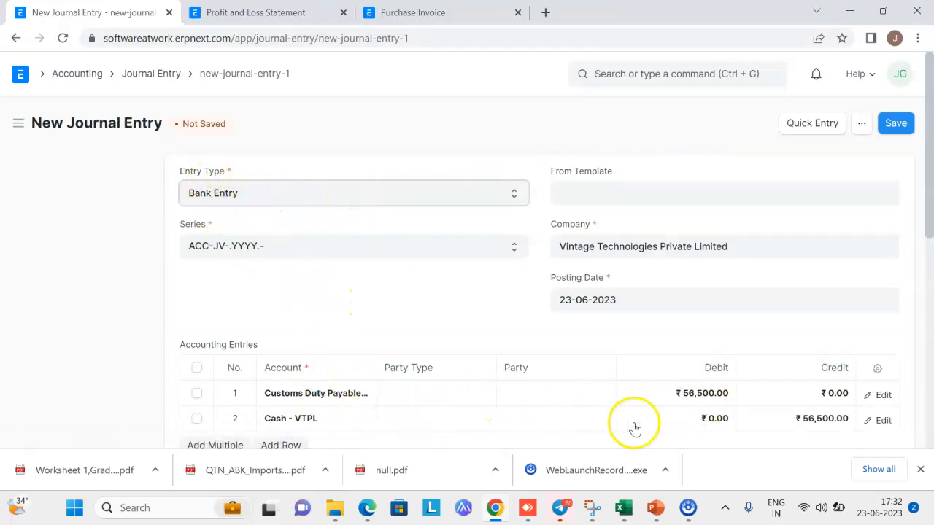
{"action": "scroll", "coordinate": [344, 332], "scroll_direction": "down", "scroll_amount": 3}
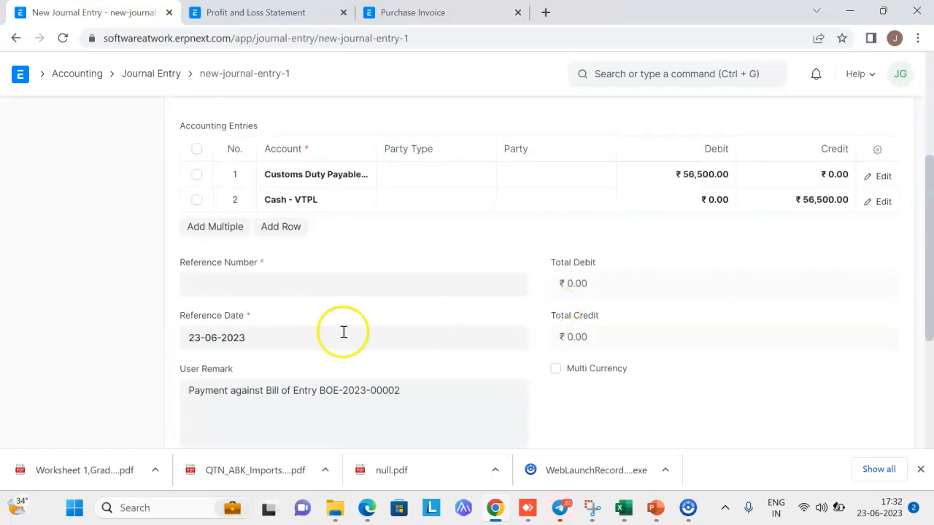
{"action": "left_click", "coordinate": [241, 287]}
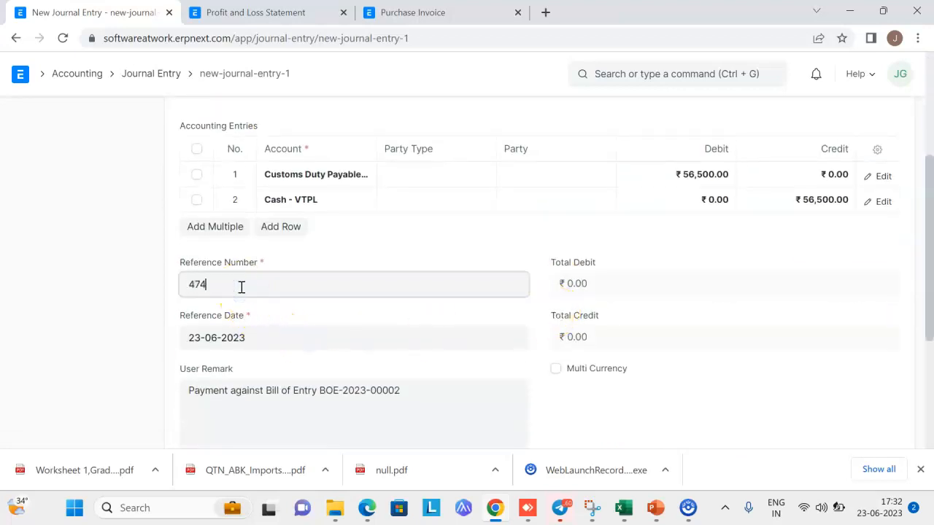
{"action": "left_click", "coordinate": [130, 288]}
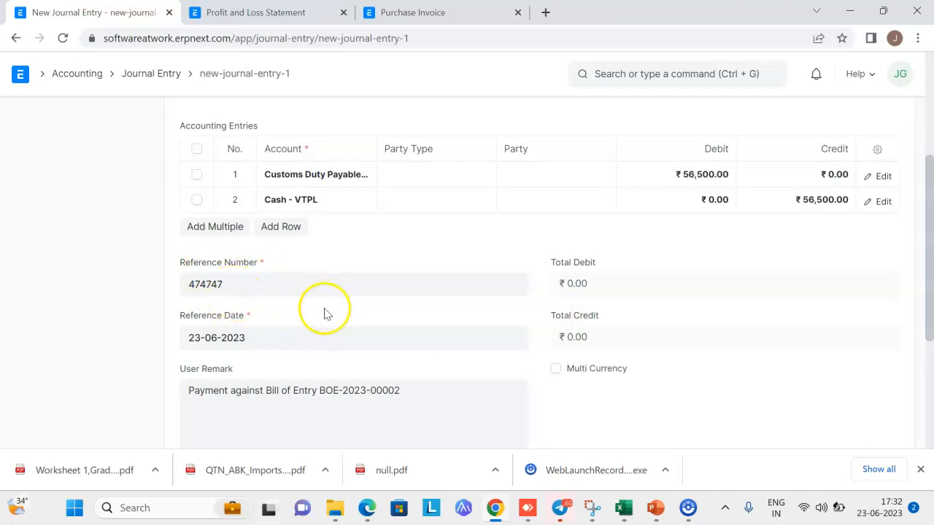
{"action": "scroll", "coordinate": [776, 272], "scroll_direction": "up", "scroll_amount": 3}
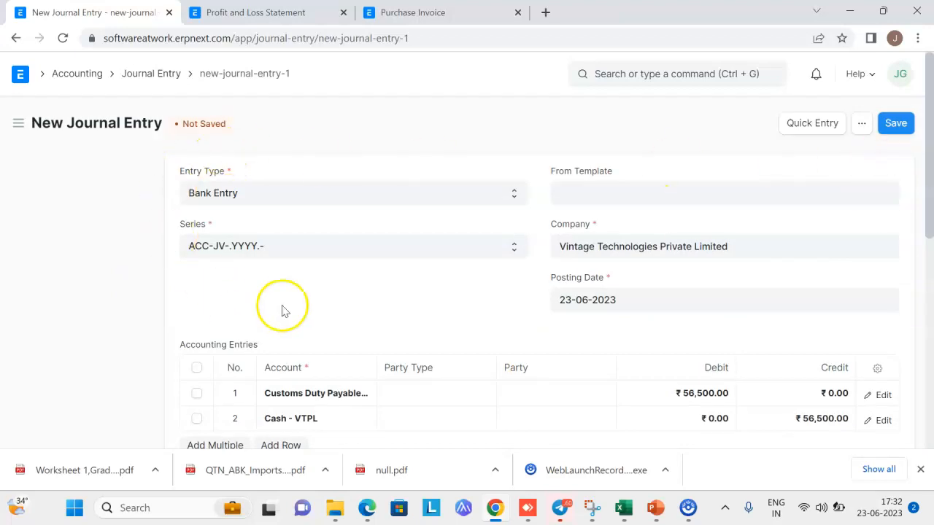
- Save the customs duty payment journal entry and submit it permanently
{"action": "left_click", "coordinate": [903, 130]}
{"action": "left_click", "coordinate": [893, 126]}
{"action": "left_click", "coordinate": [653, 182]}
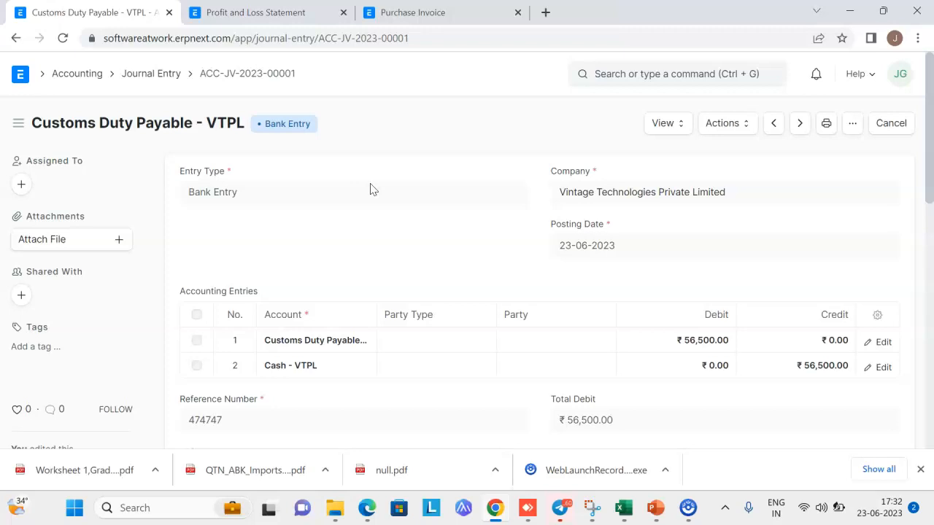
- Find the Landed Cost Voucher list and start a new voucher
{"action": "left_click", "coordinate": [618, 74]}
{"action": "type", "text": "la"}
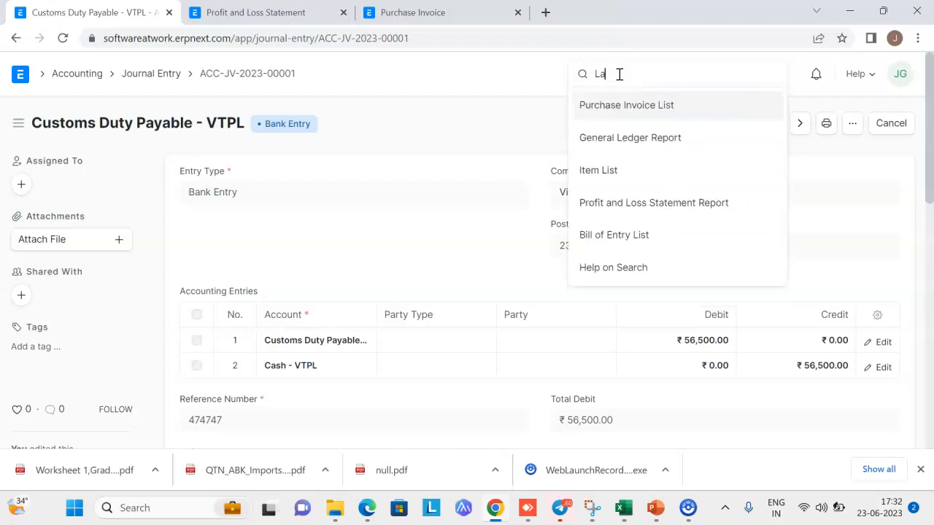
{"action": "type", "text": "nde"}
{"action": "key", "text": "Return"}
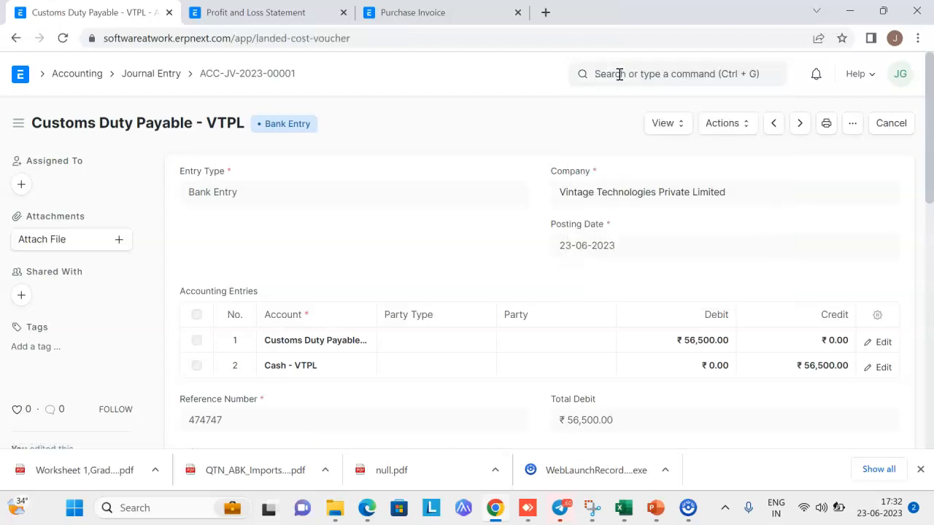
{"action": "left_click", "coordinate": [883, 125]}
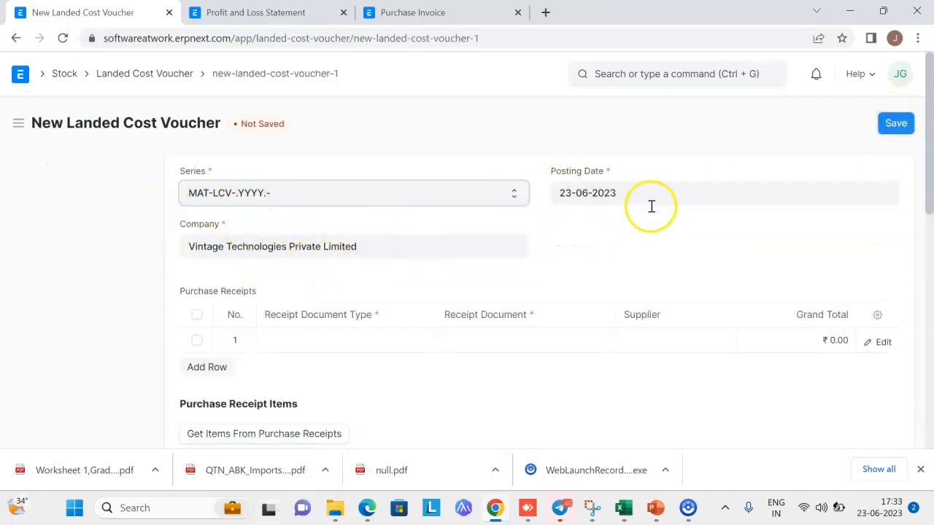
- Add Purchase Invoice PIMT-23-24-0001 as the voucher's receipt document and fetch its items
{"action": "left_click", "coordinate": [294, 348]}
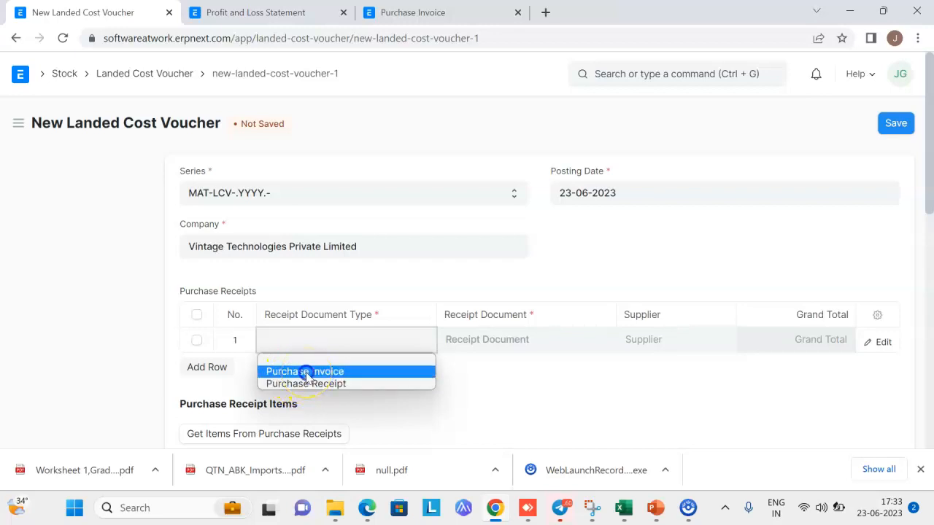
{"action": "left_click", "coordinate": [307, 373]}
{"action": "left_click", "coordinate": [460, 343]}
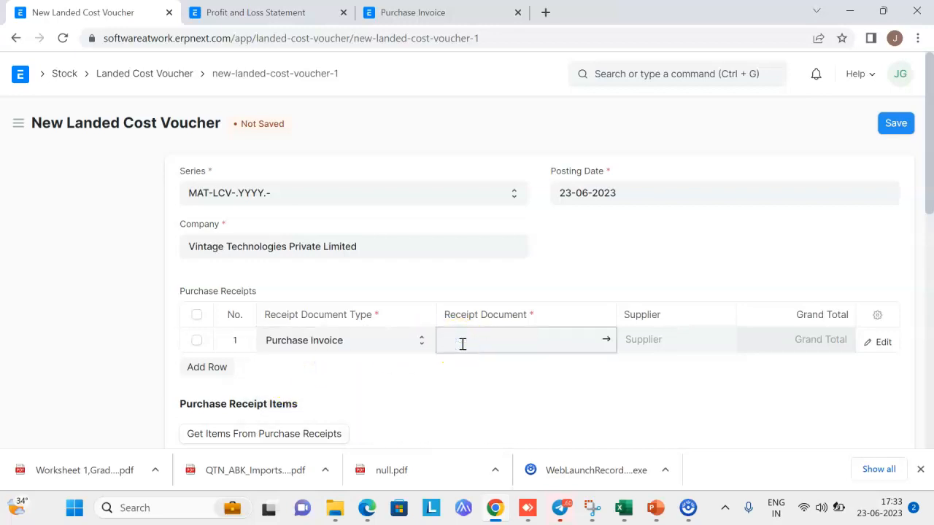
{"action": "left_click", "coordinate": [479, 397]}
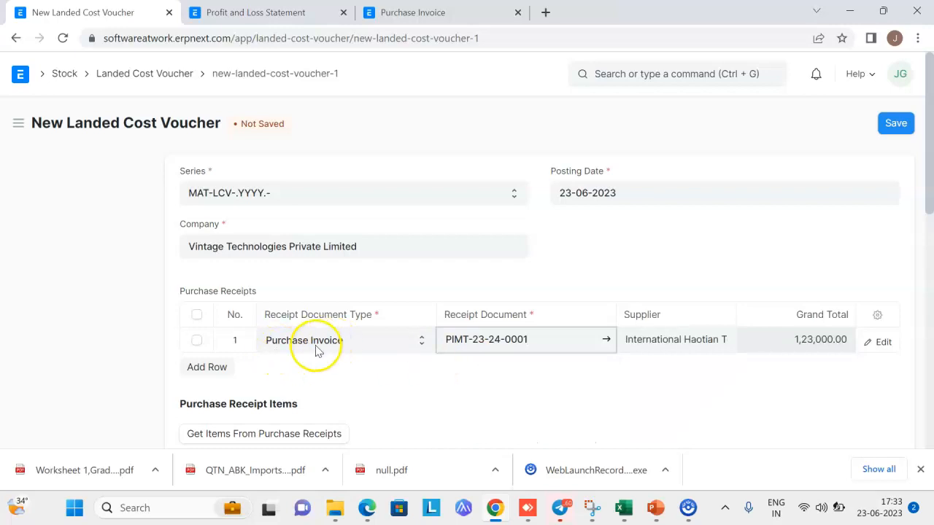
{"action": "scroll", "coordinate": [584, 336], "scroll_direction": "down", "scroll_amount": 2}
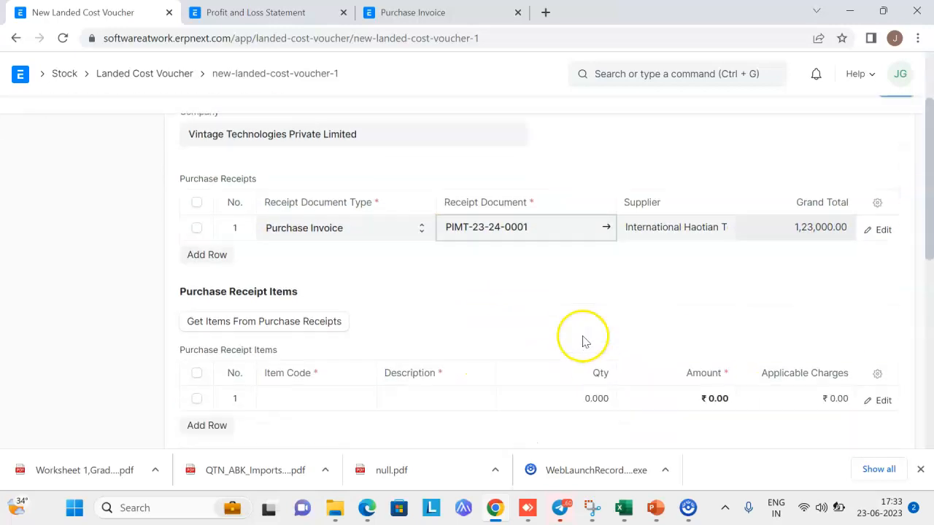
{"action": "scroll", "coordinate": [584, 341], "scroll_direction": "down", "scroll_amount": 1}
{"action": "left_click", "coordinate": [307, 290]}
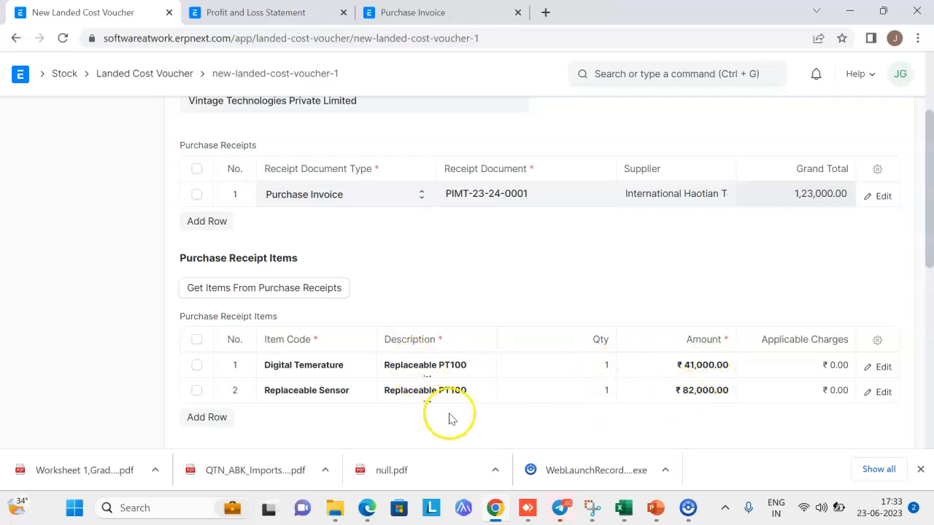
- Open the Stock Ledger report in the Profit and Loss Statement tab and examine the imported items' incoming and valuation rates
{"action": "scroll", "coordinate": [531, 324], "scroll_direction": "down", "scroll_amount": 2}
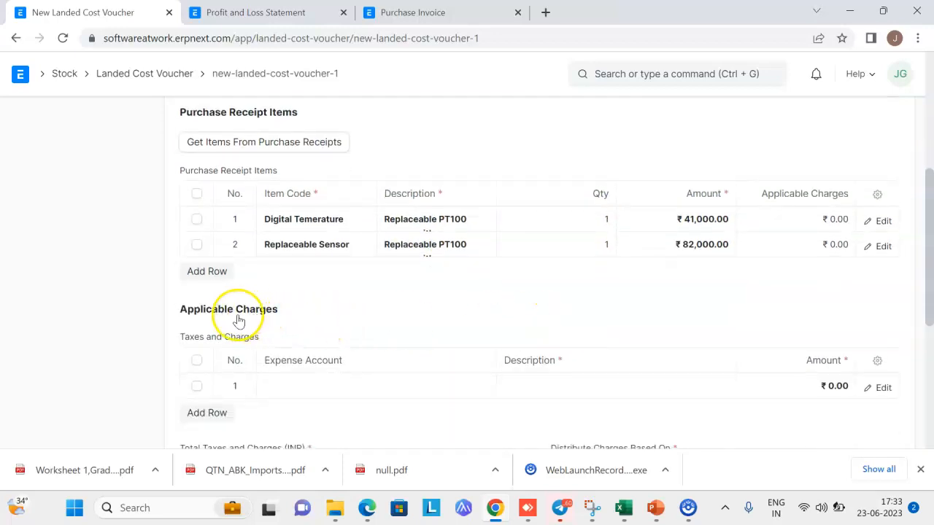
{"action": "scroll", "coordinate": [269, 317], "scroll_direction": "down", "scroll_amount": 2}
{"action": "left_click", "coordinate": [296, 241]}
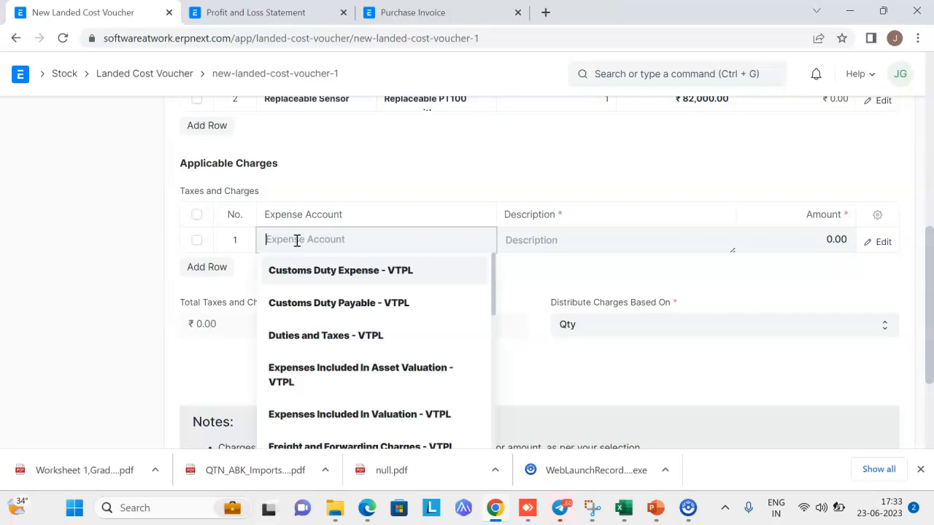
{"action": "left_click", "coordinate": [248, 12]}
{"action": "left_click", "coordinate": [625, 73]}
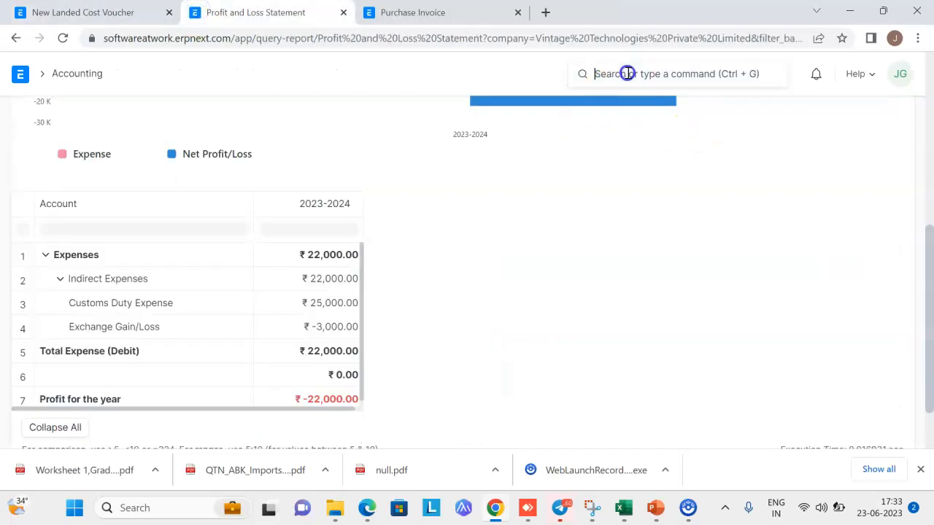
{"action": "type", "text": "Stock L"}
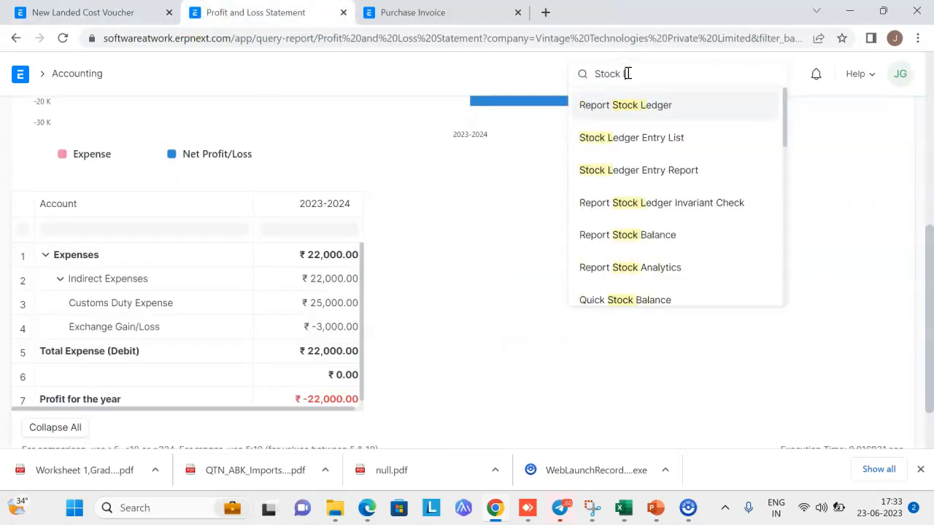
{"action": "key", "text": "Return"}
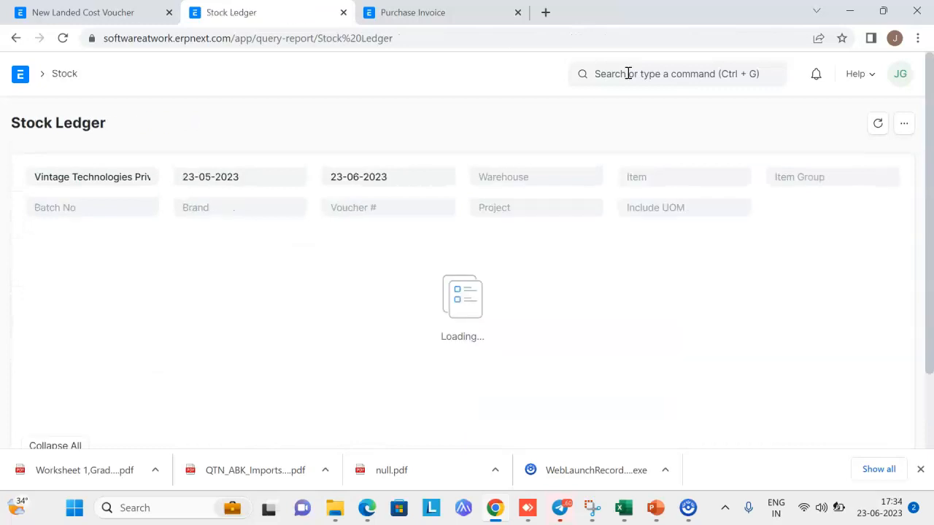
{"action": "left_click_drag", "start_coordinate": [401, 354], "coordinate": [580, 355]}
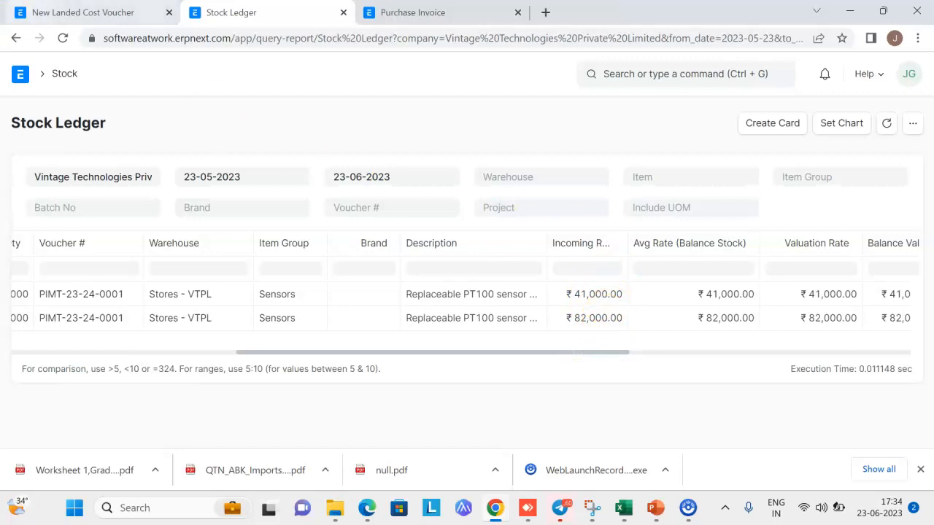
- Back in the voucher, add a charge to Expenses Included In Asset Valuation - VTPL with the description Customs Duty
{"action": "key", "text": "ctrl+shift+Tab"}
{"action": "left_click", "coordinate": [320, 241]}
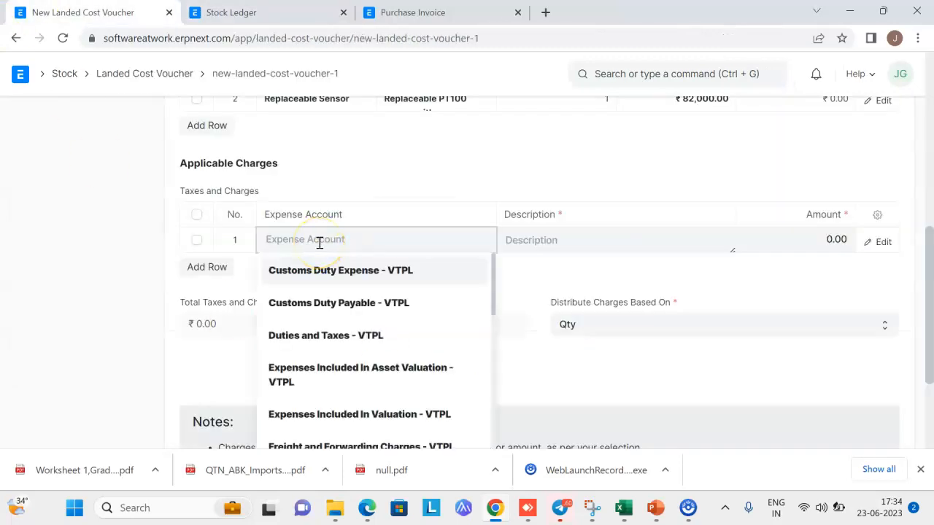
{"action": "left_click", "coordinate": [348, 376]}
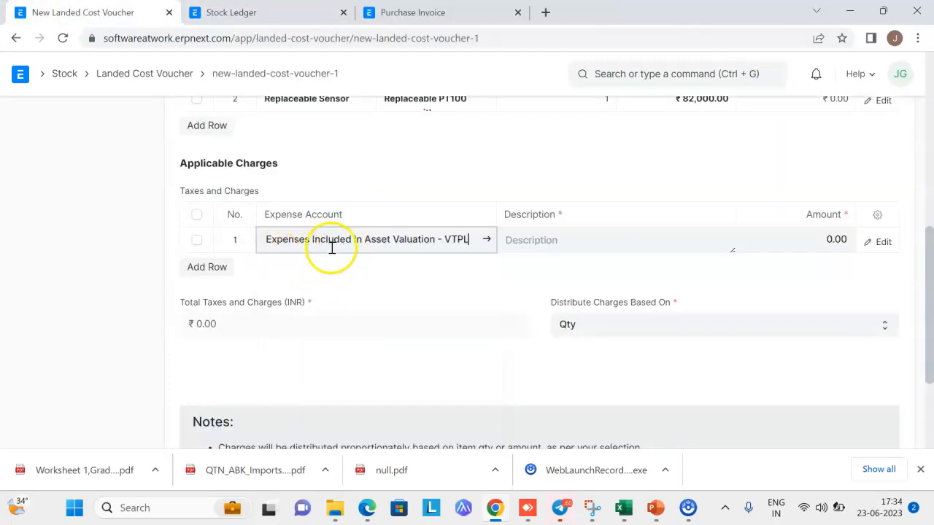
{"action": "left_click", "coordinate": [553, 239]}
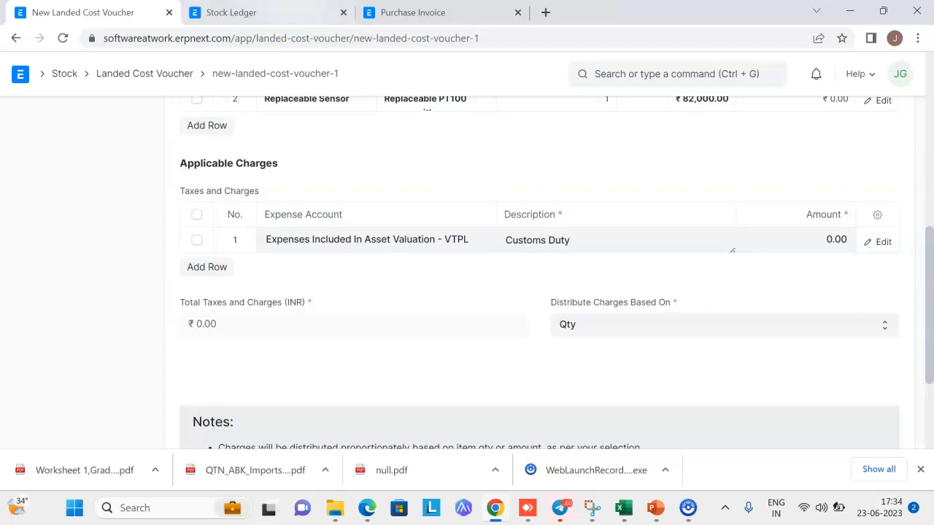
- Duplicate the voucher's browser tab and open purchase invoice PIMT-23-24-0001 in the copy
{"action": "right_click", "coordinate": [103, 14]}
{"action": "left_click", "coordinate": [158, 120]}
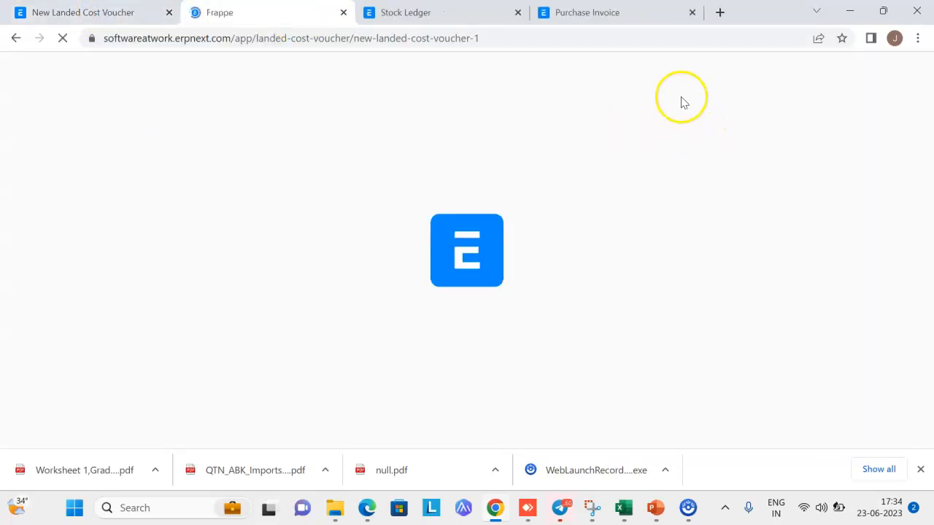
{"action": "left_click", "coordinate": [598, 72]}
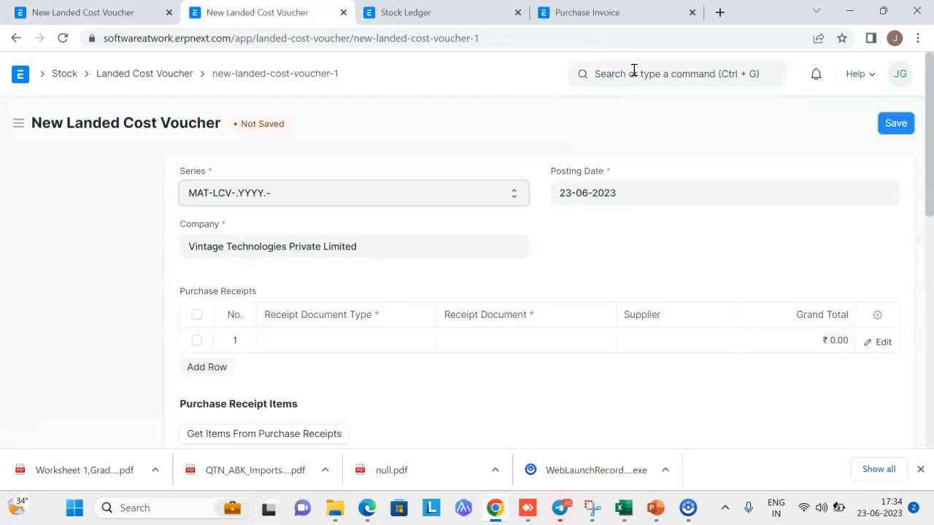
{"action": "left_click", "coordinate": [634, 70]}
{"action": "type", "text": "P"}
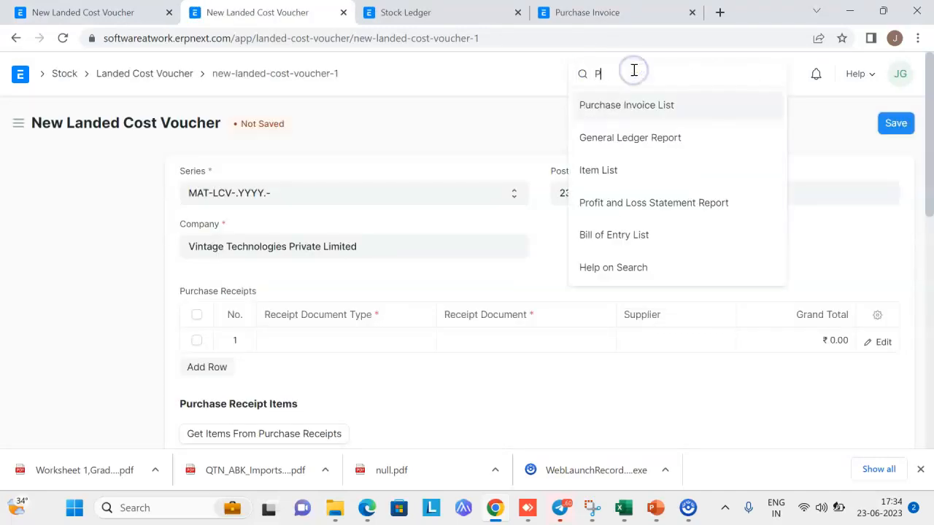
{"action": "type", "text": "rurchase In"}
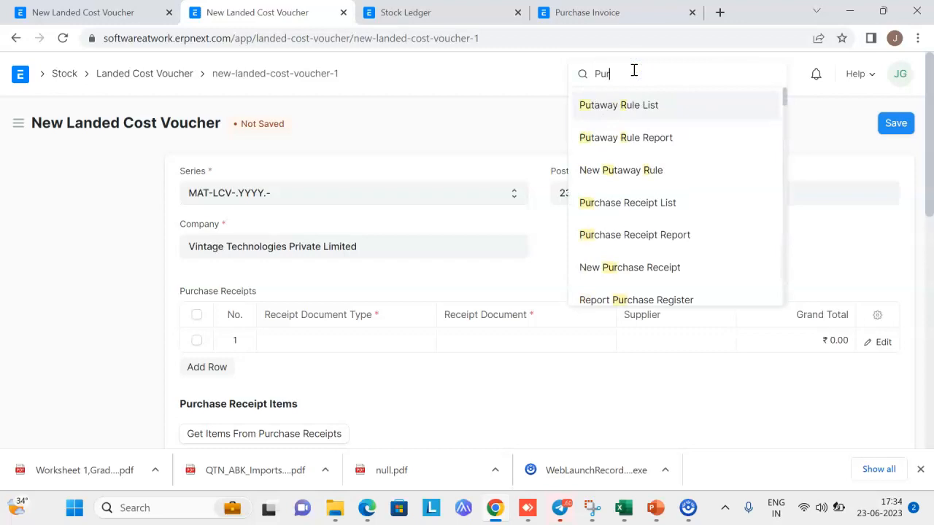
{"action": "key", "text": "Return"}
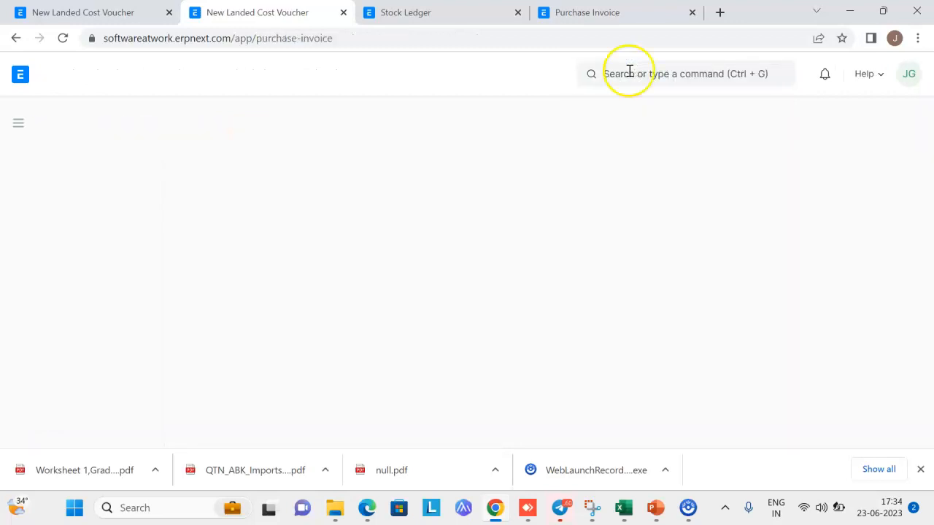
{"action": "left_click", "coordinate": [275, 269]}
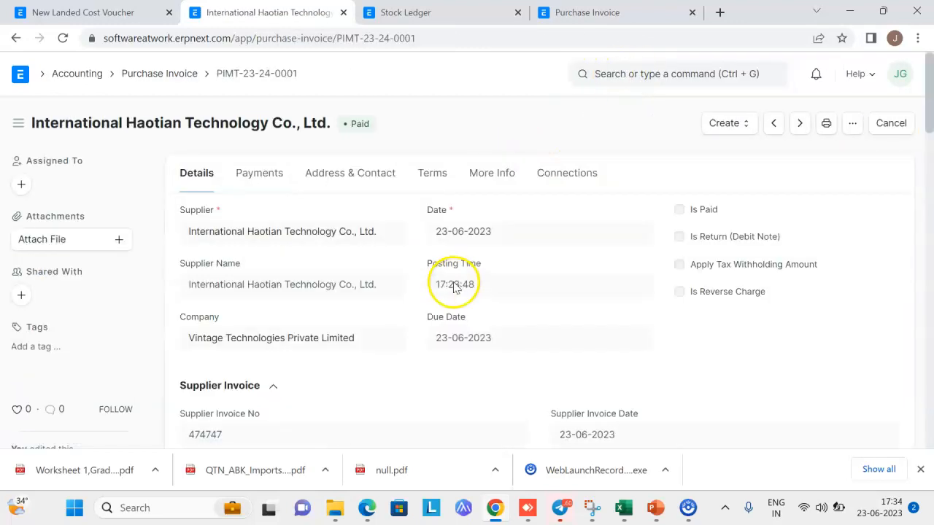
- Review the invoice's items and totals, and open its linked Bill of Entry BOE-2023-00002 from the connections
{"action": "scroll", "coordinate": [456, 290], "scroll_direction": "down", "scroll_amount": 8}
{"action": "scroll", "coordinate": [660, 267], "scroll_direction": "down", "scroll_amount": 2}
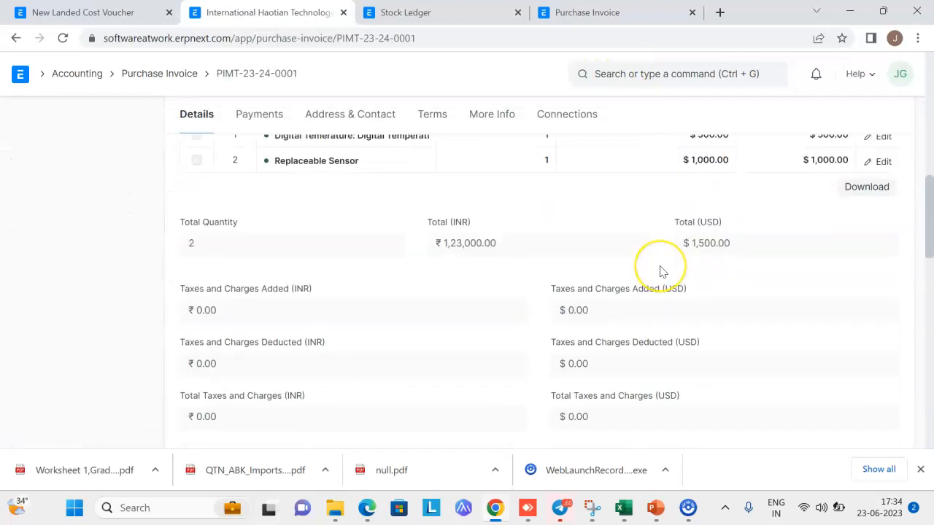
{"action": "scroll", "coordinate": [582, 281], "scroll_direction": "up", "scroll_amount": 1}
{"action": "scroll", "coordinate": [628, 286], "scroll_direction": "up", "scroll_amount": 2}
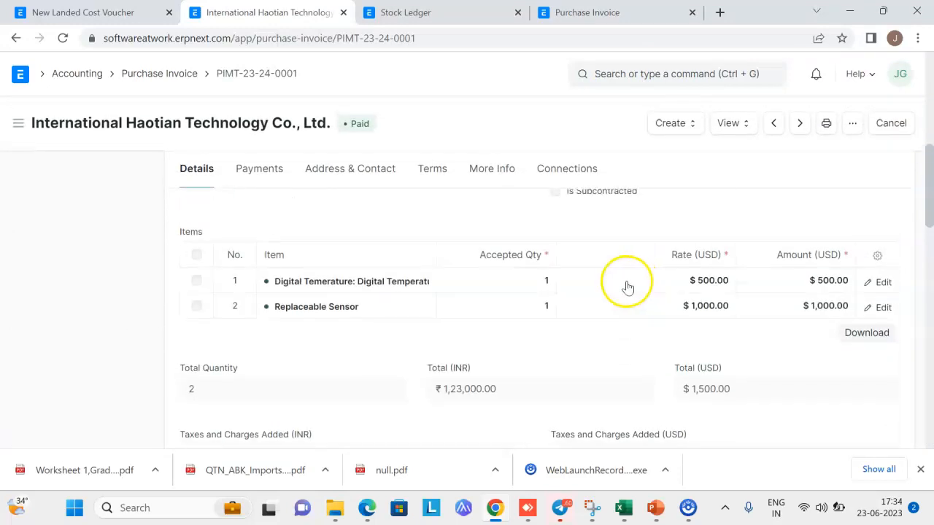
{"action": "scroll", "coordinate": [478, 172], "scroll_direction": "up", "scroll_amount": 2}
{"action": "left_click", "coordinate": [561, 173]}
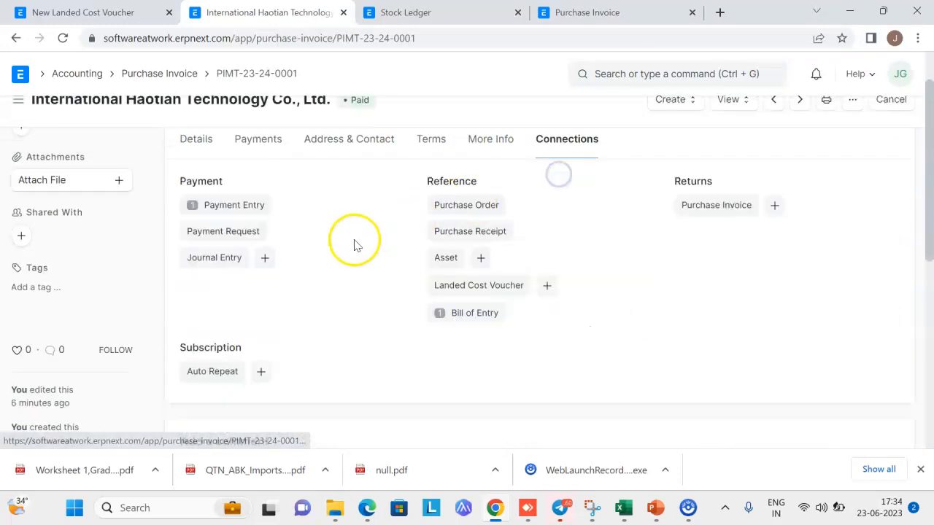
{"action": "left_click", "coordinate": [488, 310]}
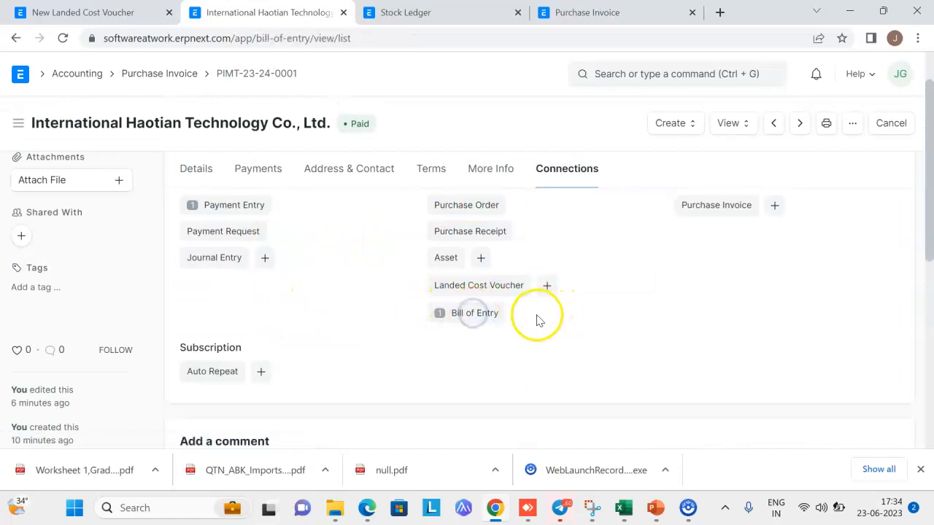
{"action": "left_click", "coordinate": [270, 248]}
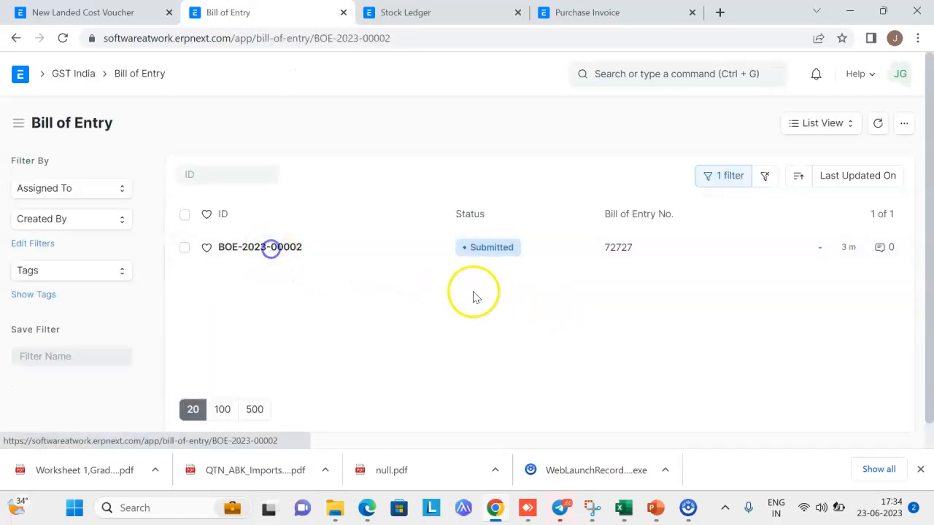
- Review the Bill of Entry's customs duty, and set the Customs Duty charge to 25,000 in the landed cost voucher
{"action": "scroll", "coordinate": [478, 306], "scroll_direction": "down", "scroll_amount": 3}
{"action": "scroll", "coordinate": [621, 329], "scroll_direction": "down", "scroll_amount": 1}
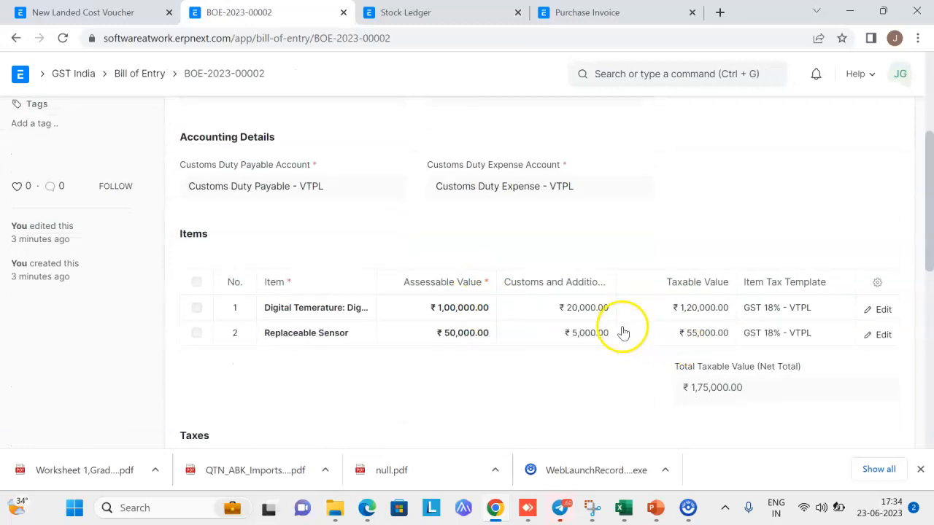
{"action": "scroll", "coordinate": [667, 336], "scroll_direction": "down", "scroll_amount": 1}
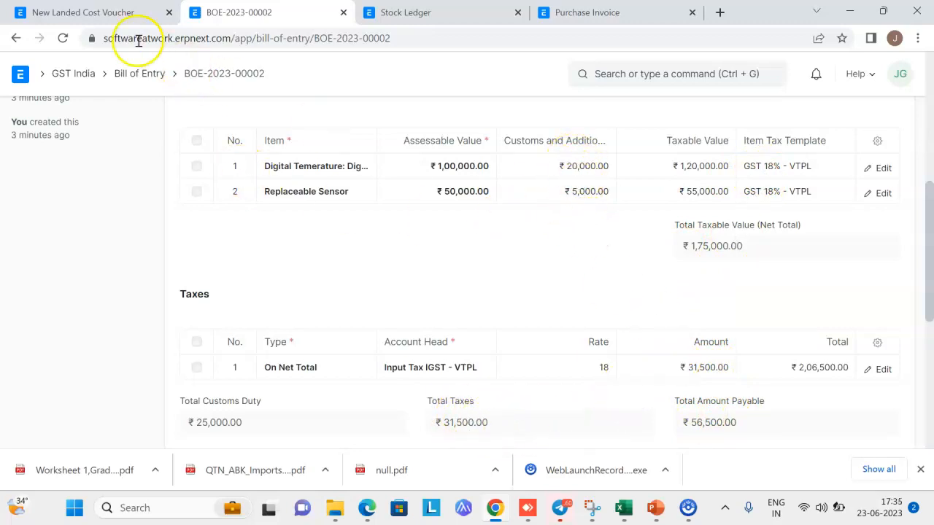
{"action": "left_click", "coordinate": [104, 15]}
{"action": "left_click", "coordinate": [815, 245]}
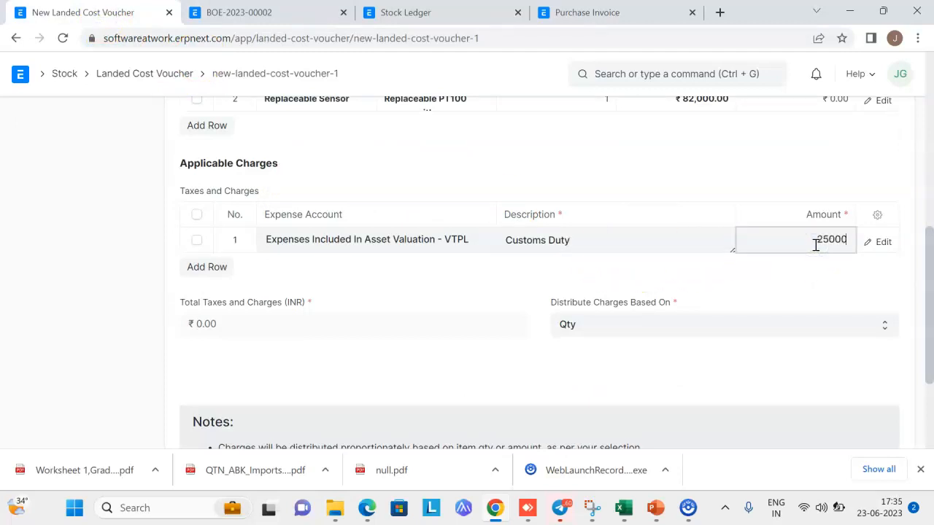
{"action": "type", "text": "25000"}
- Add a second charge of 10,000 to Expenses Included In Asset Valuation - VTPL with the description Clearing & forwarding Charges
{"action": "left_click", "coordinate": [191, 266]}
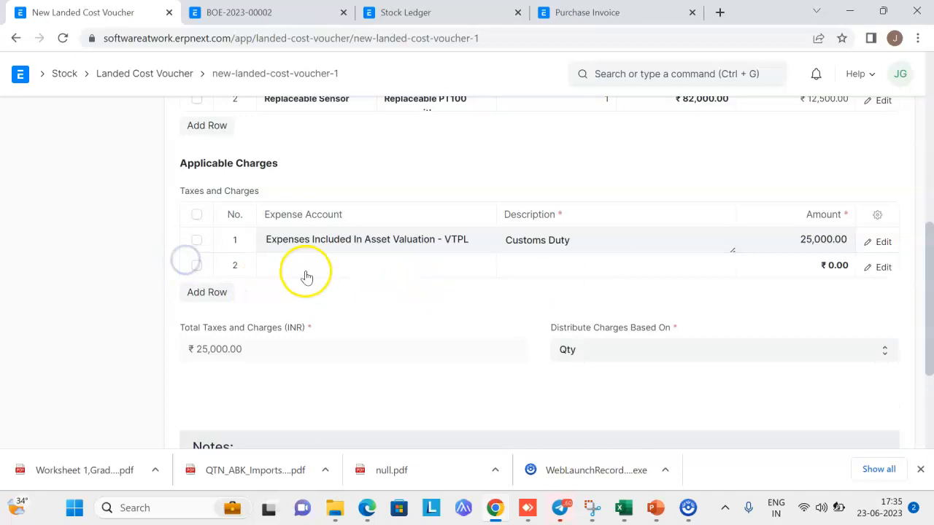
{"action": "left_click", "coordinate": [305, 267]}
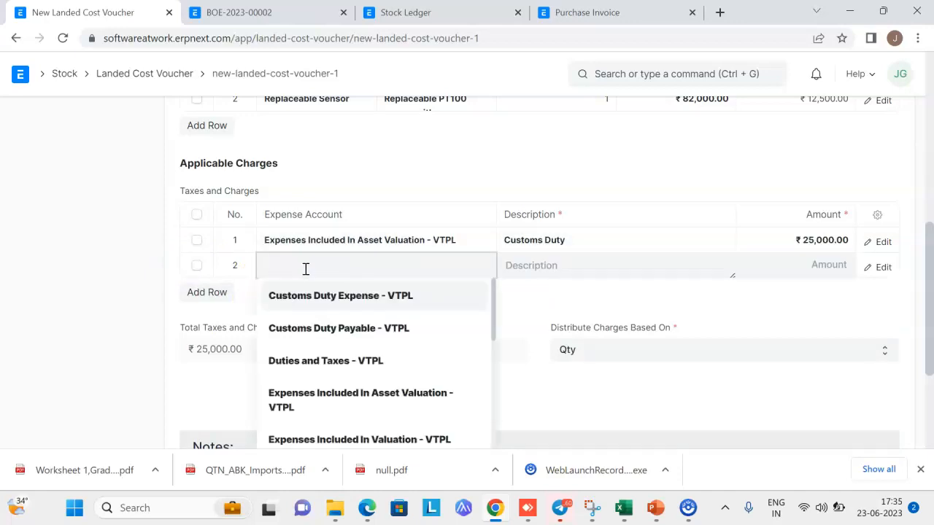
{"action": "type", "text": "Expenses"}
{"action": "left_click", "coordinate": [313, 301]}
{"action": "left_click", "coordinate": [563, 266]}
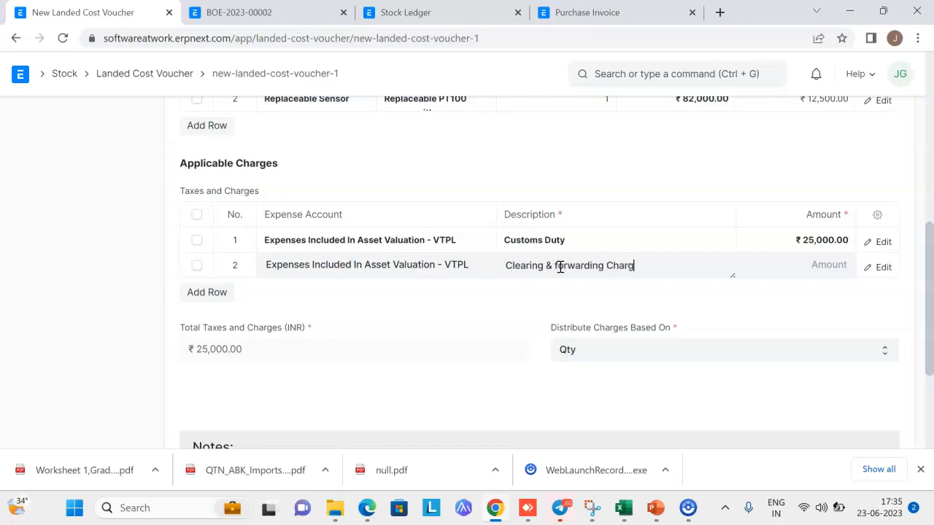
{"action": "left_click", "coordinate": [794, 275]}
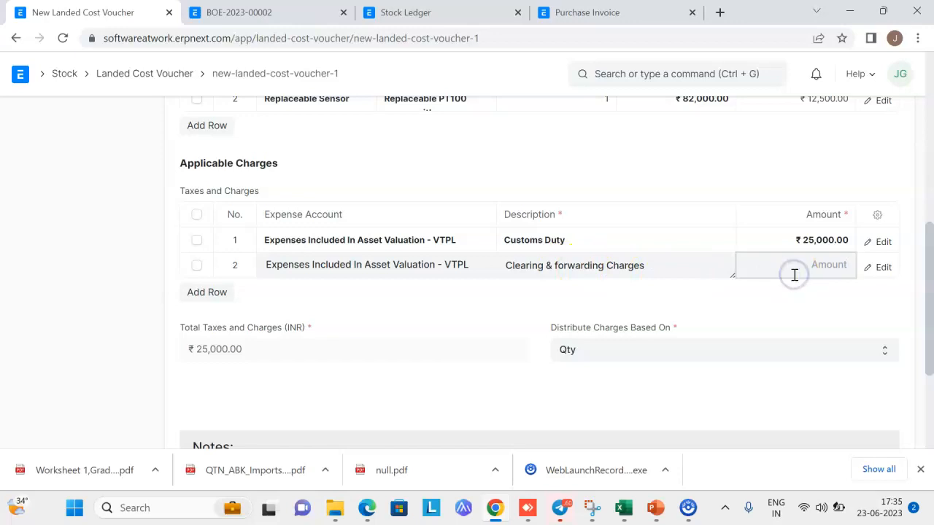
{"action": "left_click", "coordinate": [795, 276]}
{"action": "left_click", "coordinate": [788, 316]}
- Keep the charges distributed by Qty and examine the applicable charges of both purchase receipt items
{"action": "scroll", "coordinate": [788, 317], "scroll_direction": "down", "scroll_amount": 2}
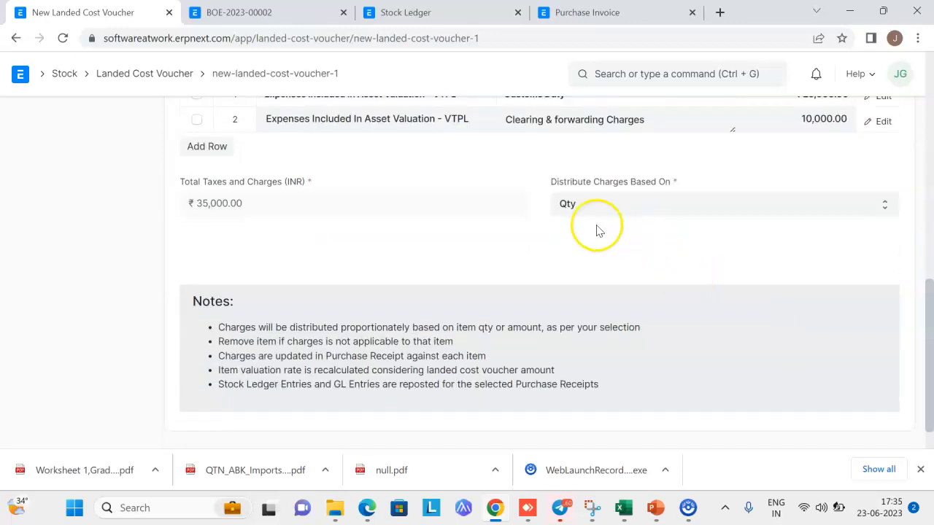
{"action": "scroll", "coordinate": [774, 223], "scroll_direction": "up", "scroll_amount": 1}
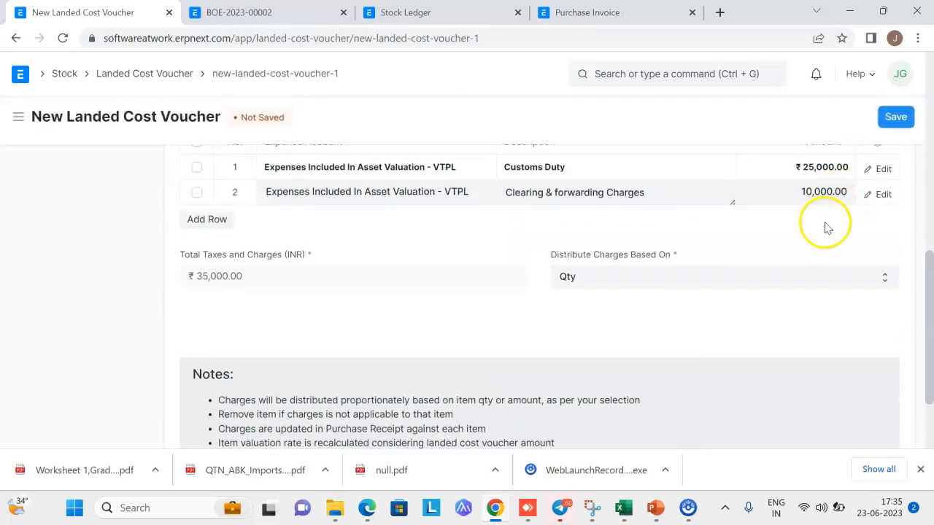
{"action": "left_click", "coordinate": [653, 277]}
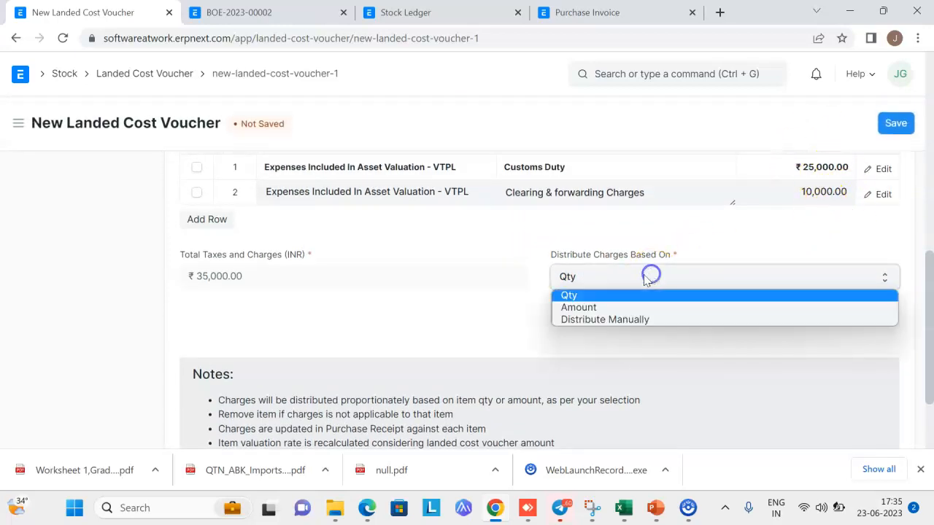
{"action": "left_click", "coordinate": [609, 296]}
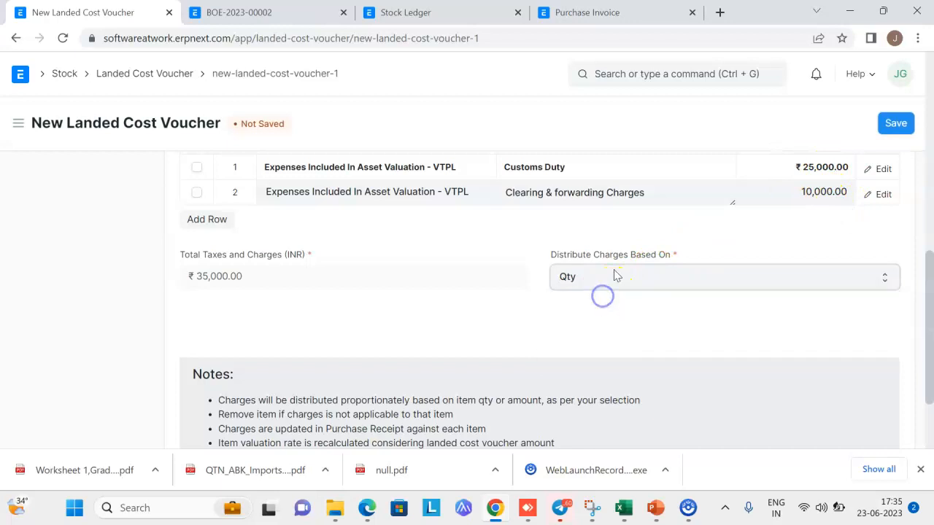
{"action": "scroll", "coordinate": [697, 375], "scroll_direction": "up", "scroll_amount": 4}
{"action": "scroll", "coordinate": [697, 375], "scroll_direction": "down", "scroll_amount": 2}
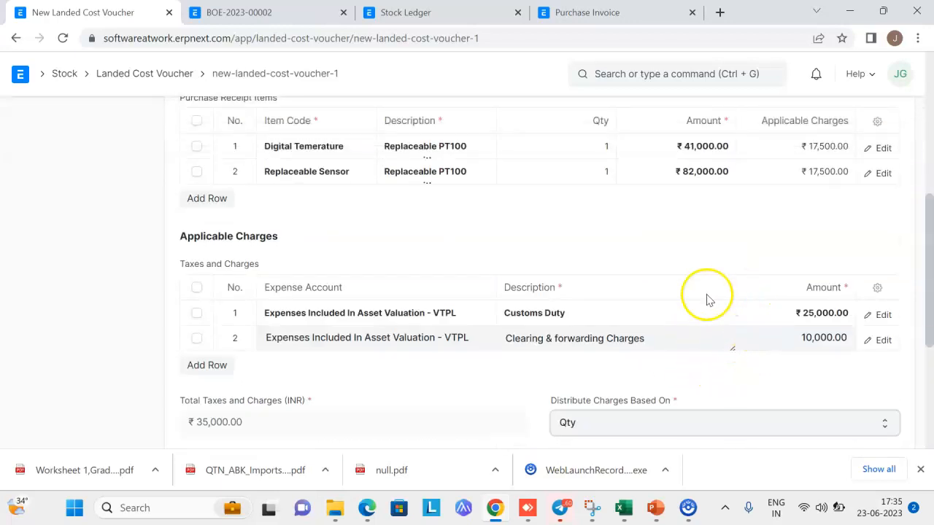
{"action": "scroll", "coordinate": [445, 321], "scroll_direction": "up", "scroll_amount": 2}
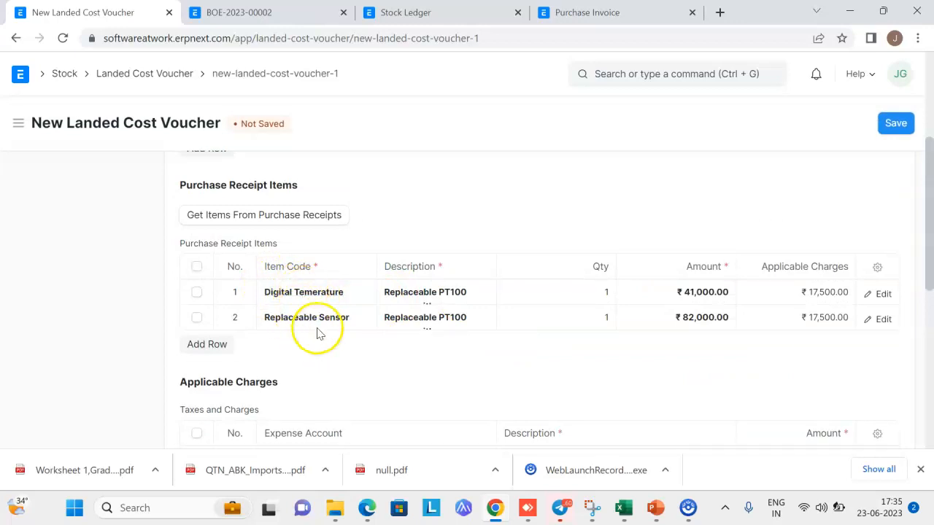
{"action": "scroll", "coordinate": [326, 322], "scroll_direction": "down", "scroll_amount": 3}
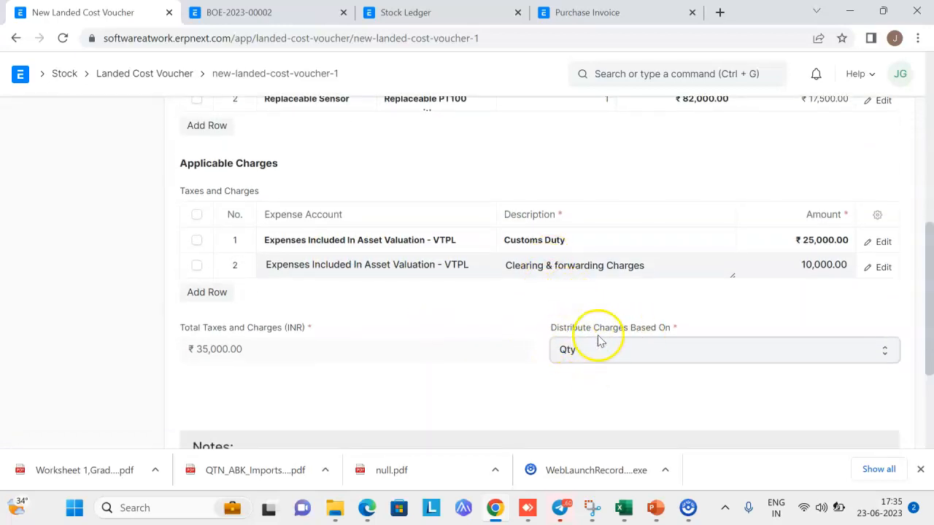
- Distribute the charges based on Amount and check each item's applicable charges
{"action": "left_click", "coordinate": [609, 354]}
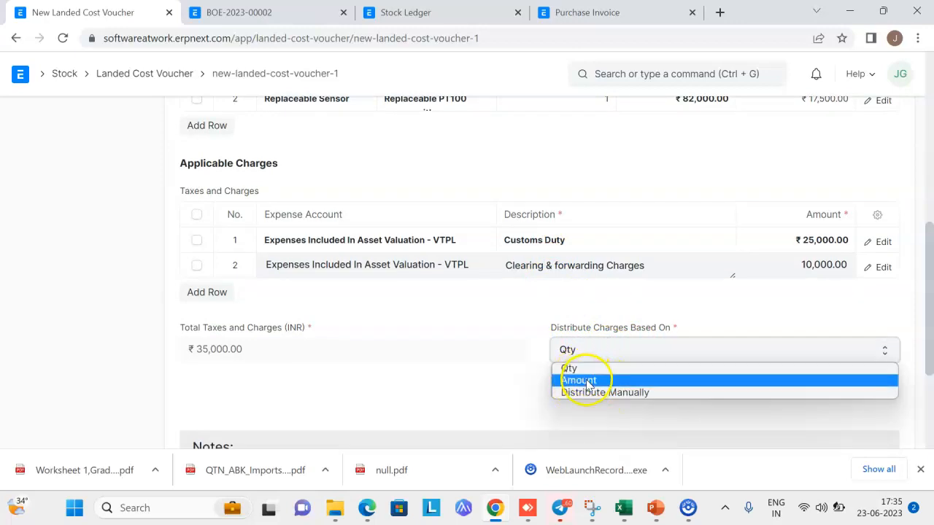
{"action": "left_click", "coordinate": [593, 381]}
{"action": "scroll", "coordinate": [886, 154], "scroll_direction": "up", "scroll_amount": 1}
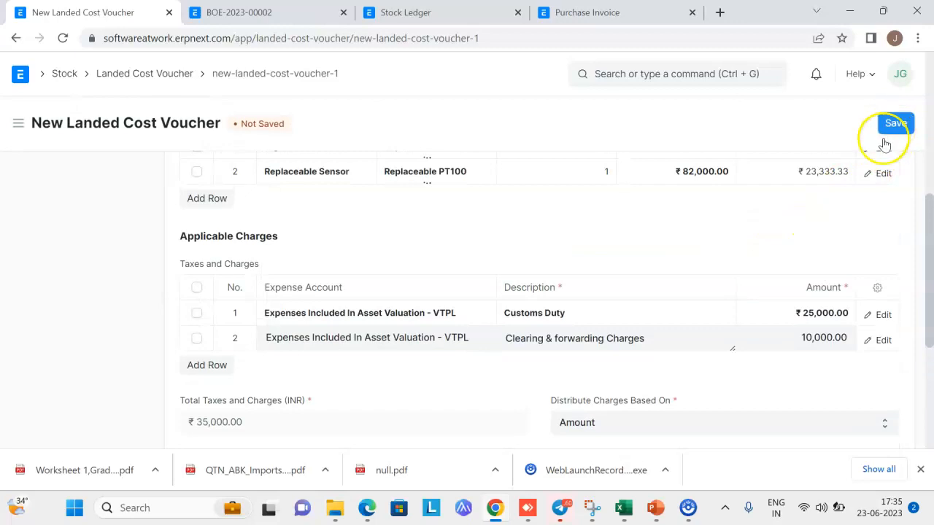
{"action": "scroll", "coordinate": [861, 190], "scroll_direction": "up", "scroll_amount": 1}
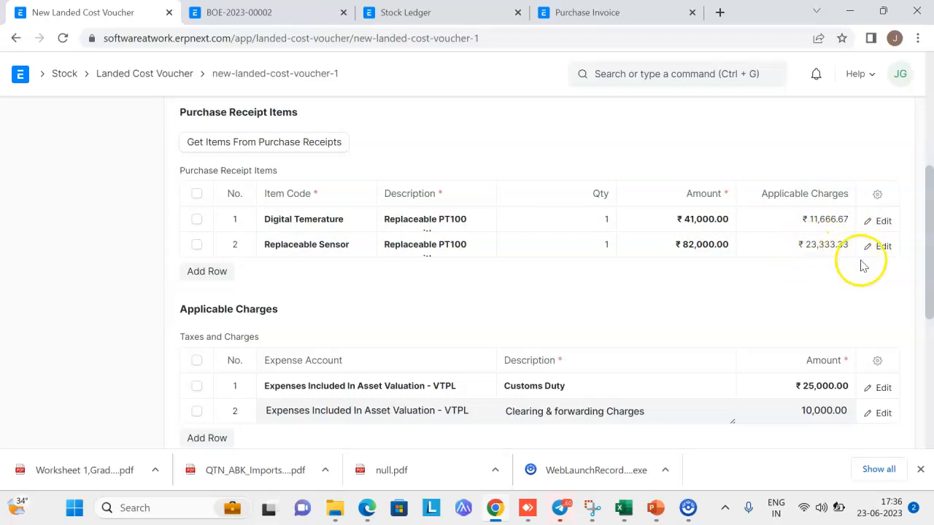
{"action": "scroll", "coordinate": [843, 259], "scroll_direction": "up", "scroll_amount": 1}
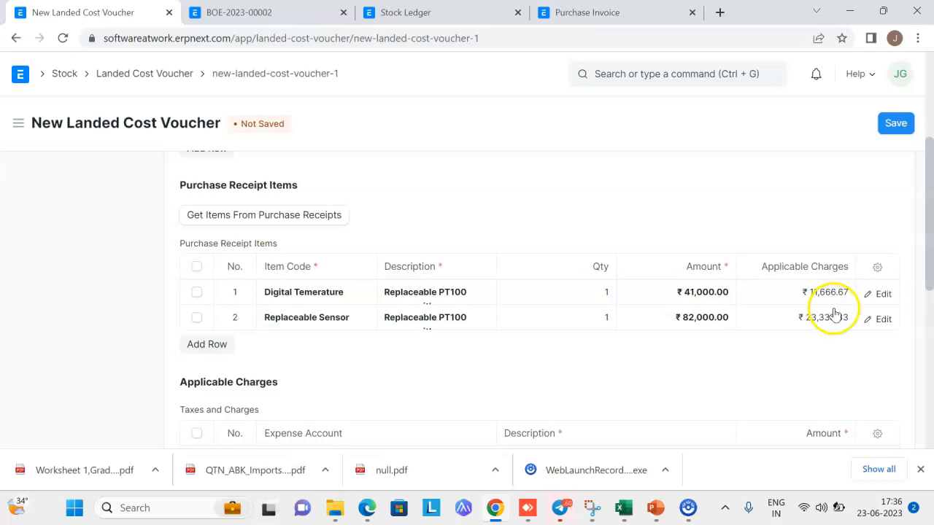
- Save the landed cost voucher and submit it
{"action": "left_click", "coordinate": [898, 124]}
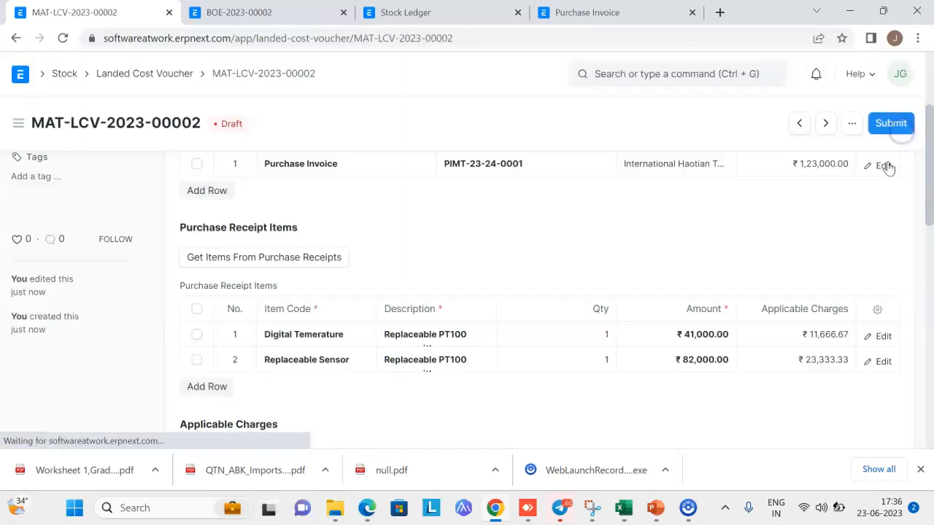
{"action": "left_click", "coordinate": [901, 130]}
{"action": "left_click", "coordinate": [645, 184]}
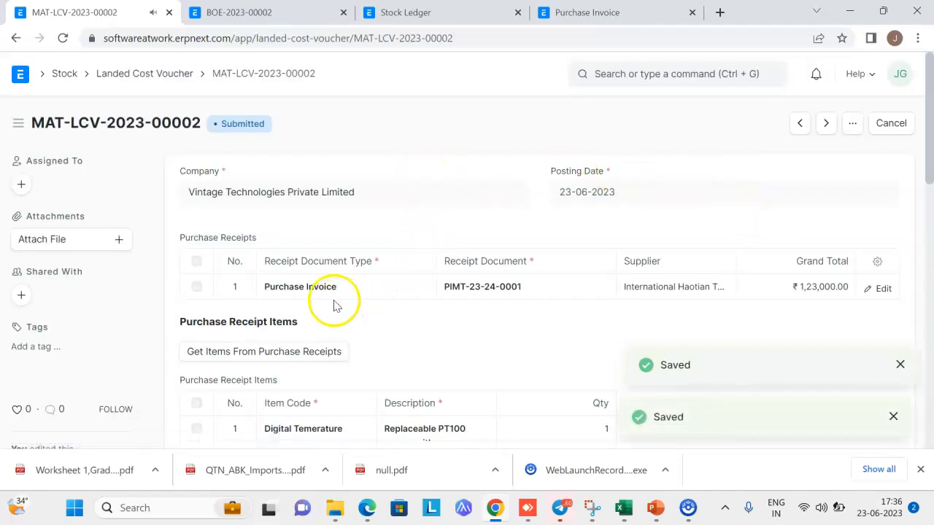
- Open purchase invoice PIMT-23-24-0001 from the voucher's receipt row and examine its Accounting Ledger entries
{"action": "left_click", "coordinate": [464, 287]}
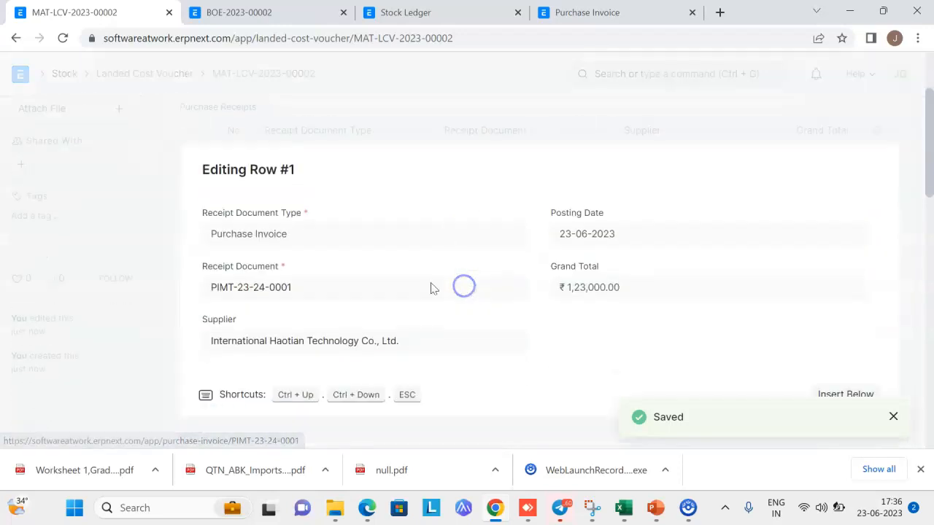
{"action": "left_click", "coordinate": [258, 290]}
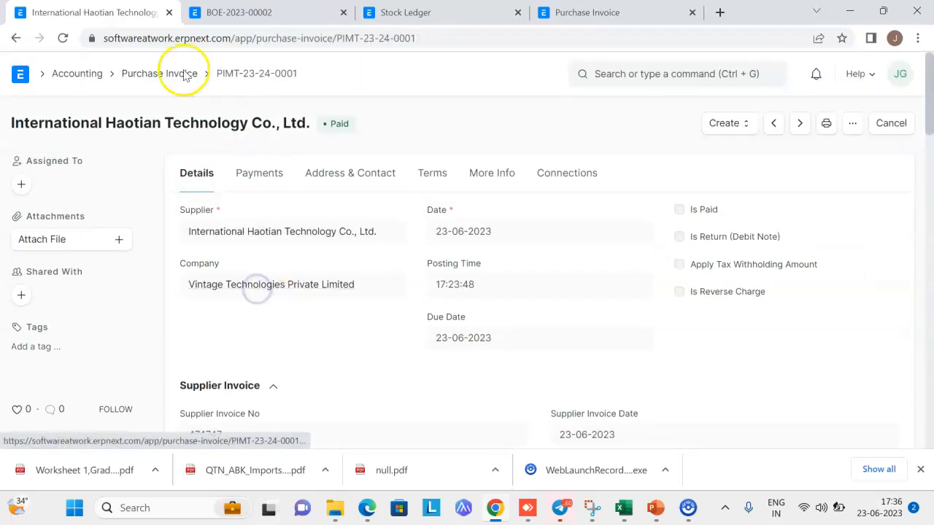
{"action": "left_click", "coordinate": [723, 123]}
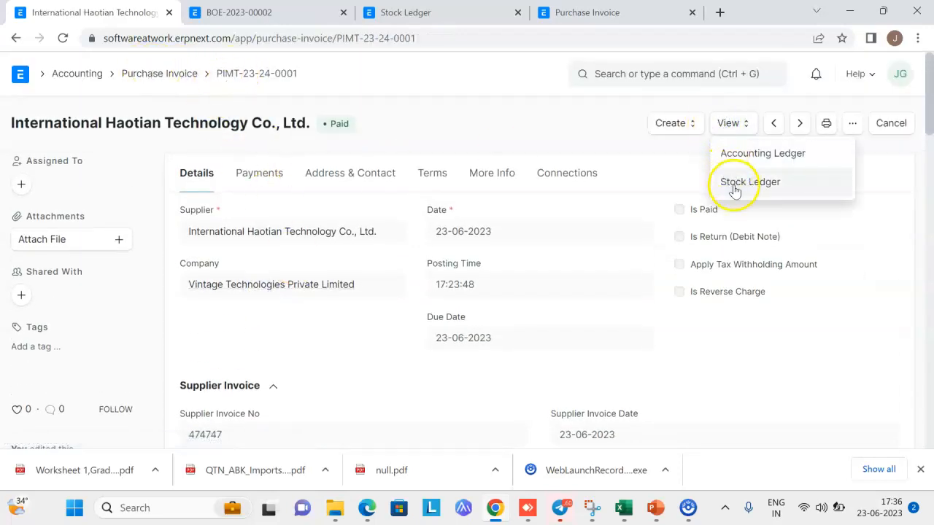
{"action": "left_click", "coordinate": [737, 155]}
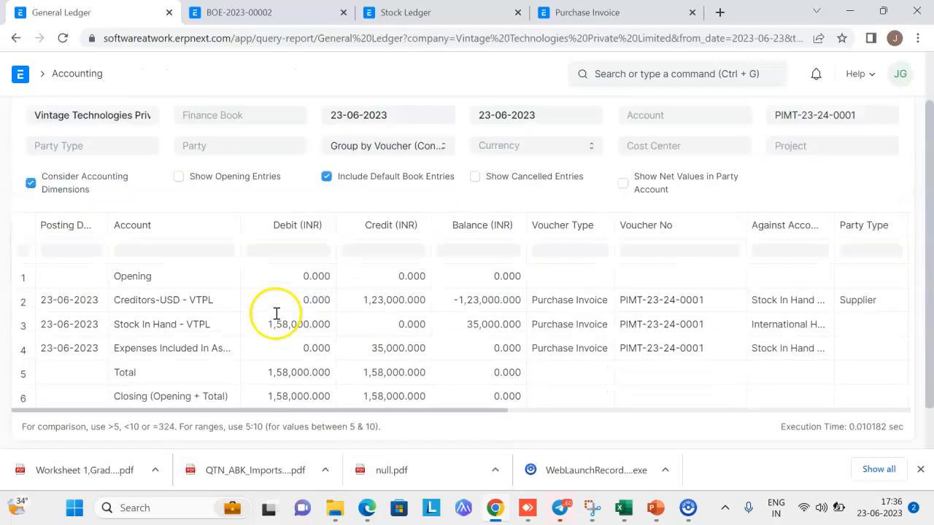
{"action": "scroll", "coordinate": [271, 316], "scroll_direction": "down", "scroll_amount": 2}
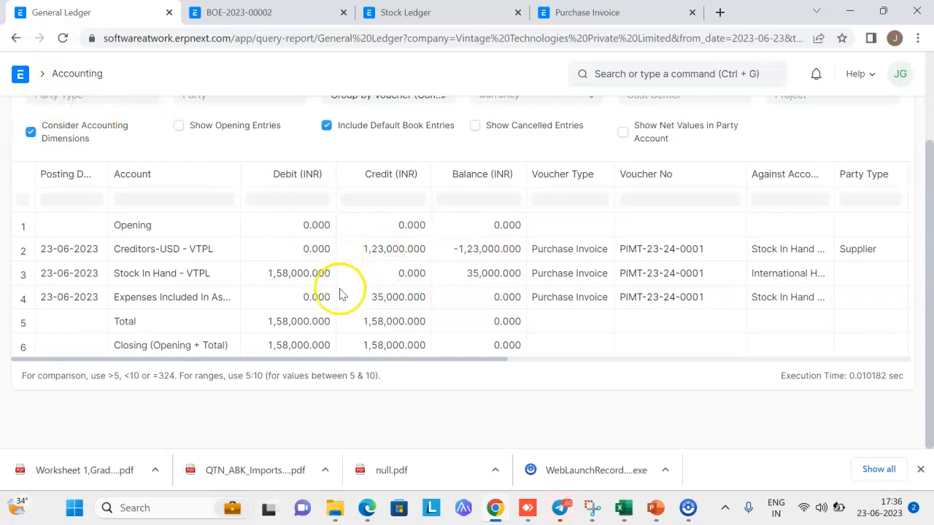
{"action": "left_click", "coordinate": [221, 9]}
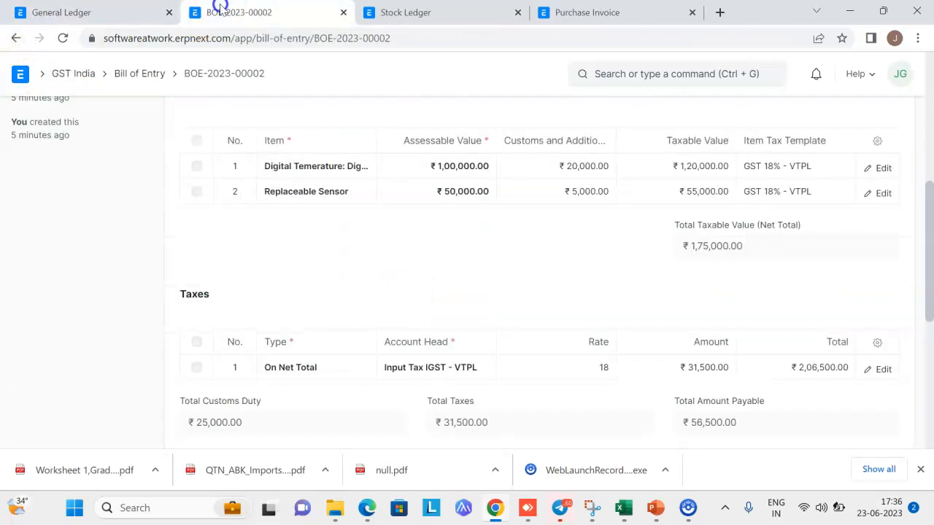
{"action": "left_click", "coordinate": [44, 14]}
- Open the Stock Ledger report in place of the General Ledger and examine both items' incoming and valuation rates
{"action": "left_click", "coordinate": [706, 82]}
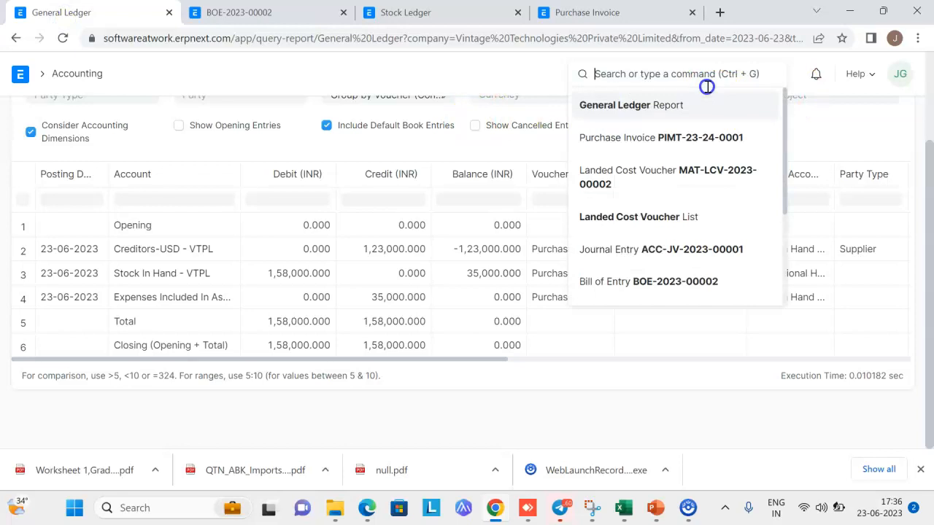
{"action": "type", "text": "Sto"}
{"action": "type", "text": "le"}
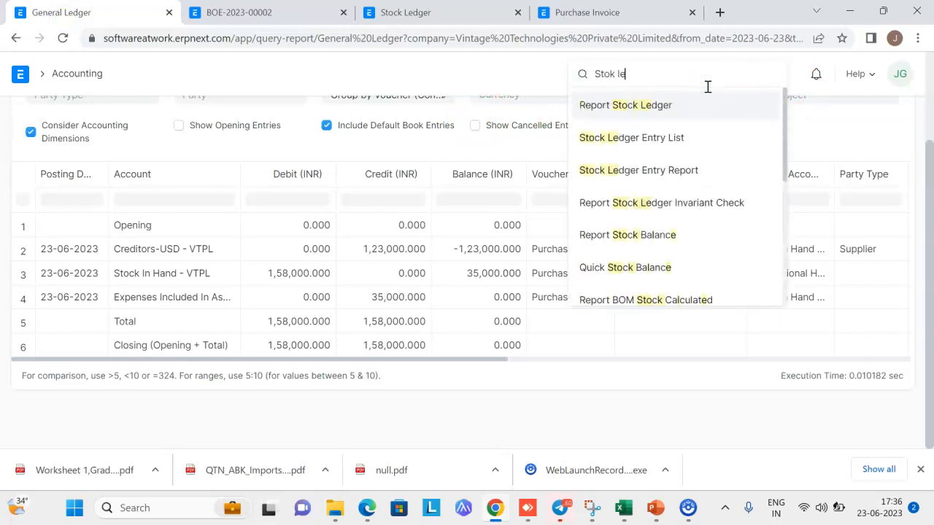
{"action": "key", "text": "Return"}
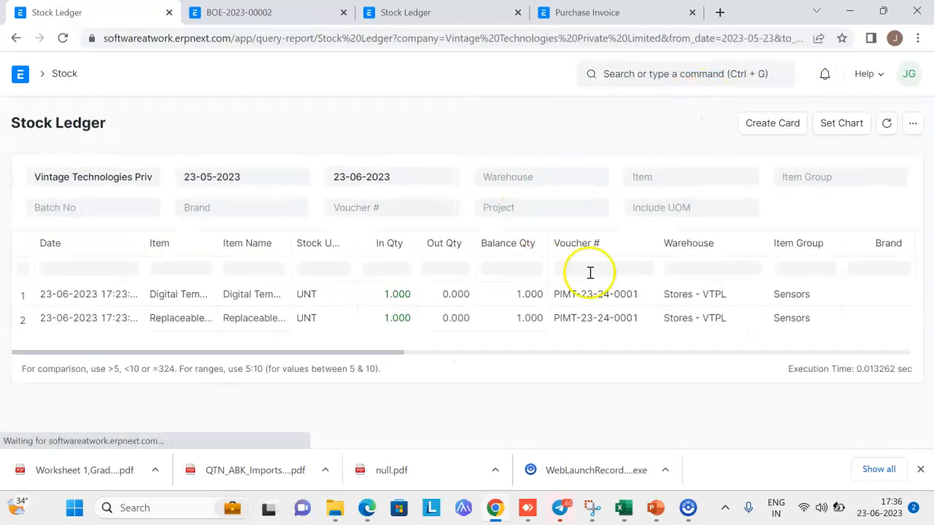
{"action": "left_click_drag", "start_coordinate": [376, 359], "coordinate": [574, 354]}
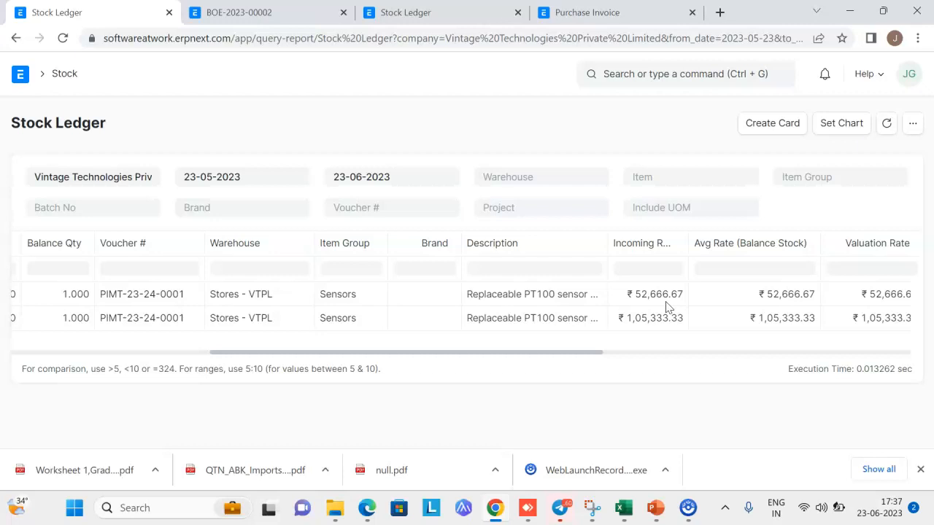
- Create a new purchase invoice with series PINV-.YY.- and supplier Frontline Clearing & Forwarders Pvt Ltd
{"action": "left_click", "coordinate": [646, 76]}
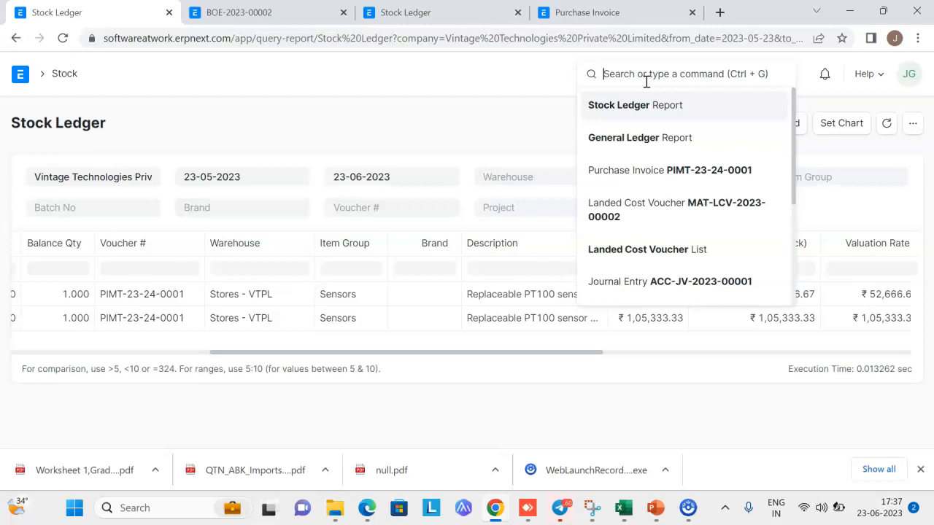
{"action": "type", "text": "Purc"}
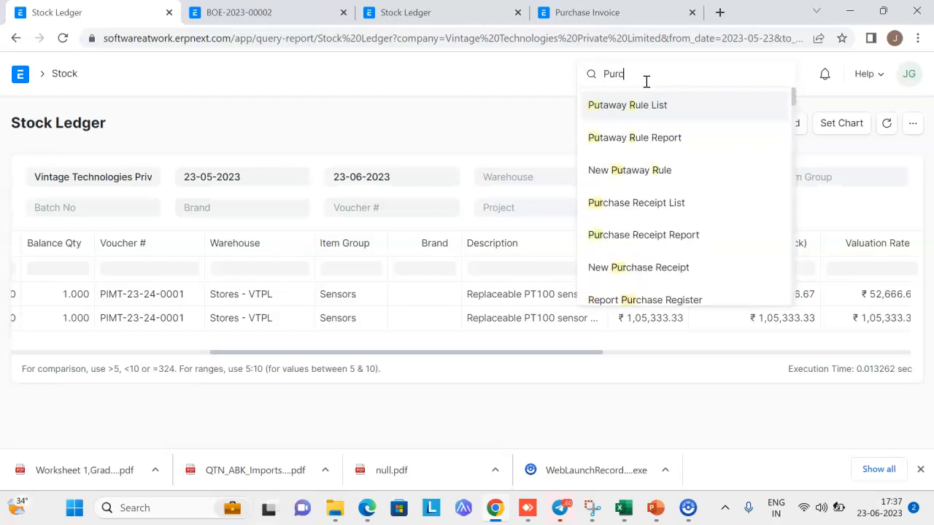
{"action": "type", "text": "hase In"}
{"action": "key", "text": "Return"}
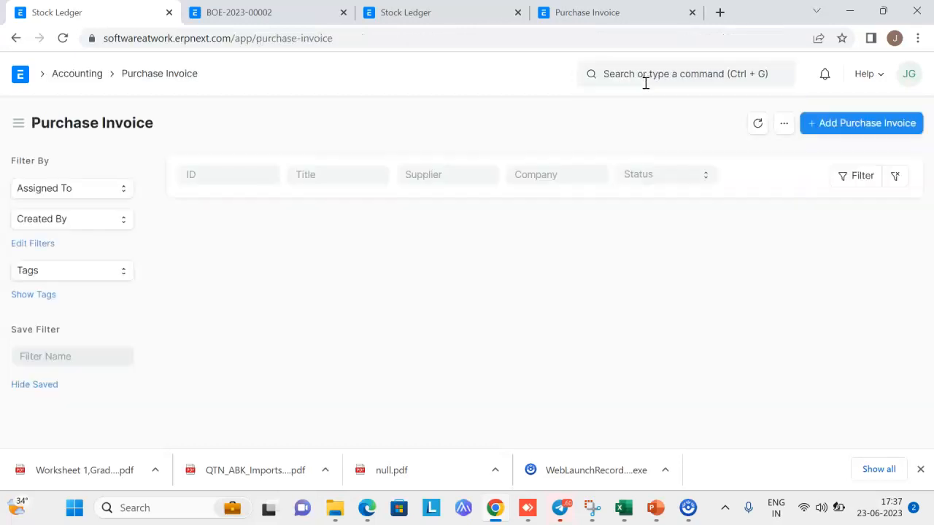
{"action": "left_click", "coordinate": [827, 127]}
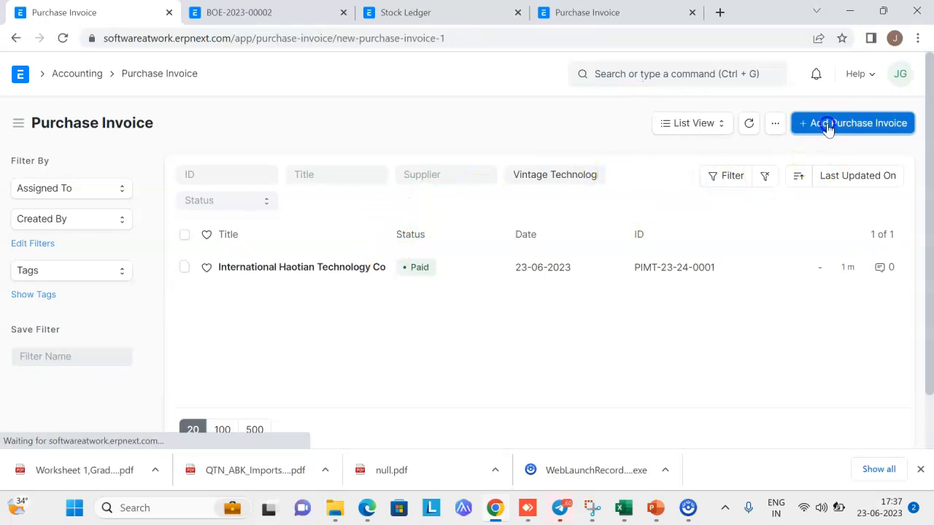
{"action": "left_click", "coordinate": [292, 232]}
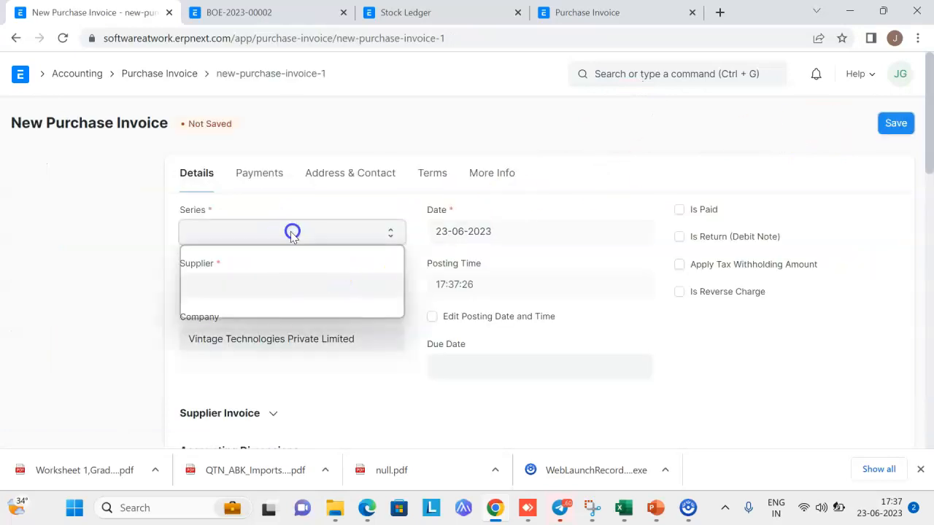
{"action": "left_click", "coordinate": [226, 264]}
{"action": "left_click", "coordinate": [227, 284]}
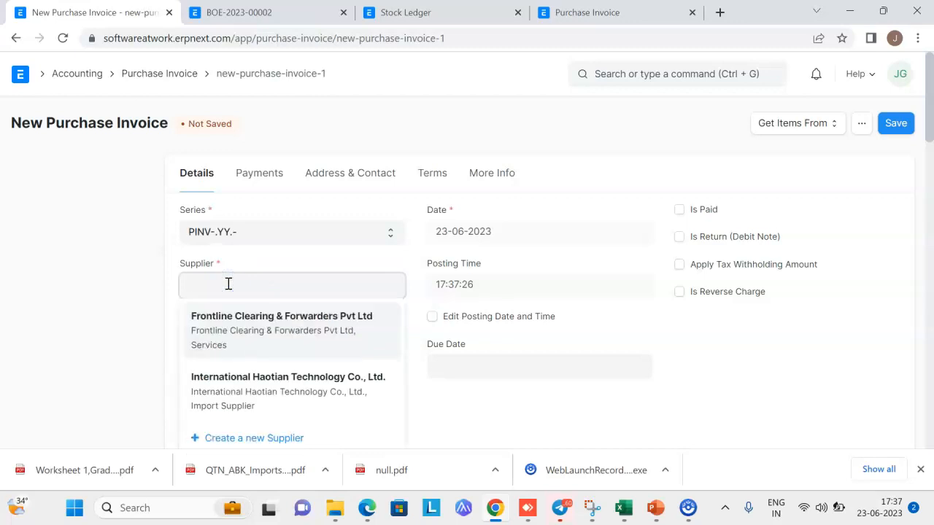
{"action": "left_click", "coordinate": [254, 342]}
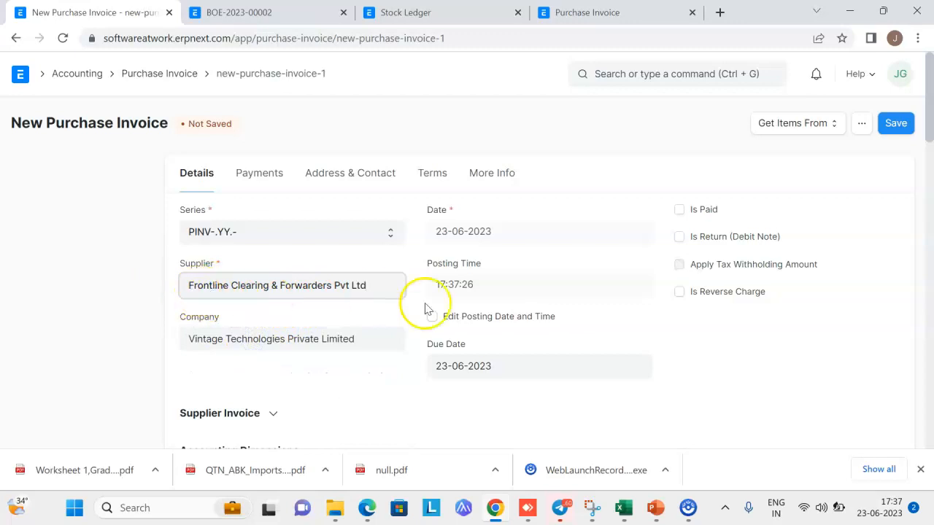
- Enter supplier invoice number 4445 and supplier invoice date 23-06-2023
{"action": "scroll", "coordinate": [409, 310], "scroll_direction": "down", "scroll_amount": 3}
{"action": "scroll", "coordinate": [409, 312], "scroll_direction": "down", "scroll_amount": 1}
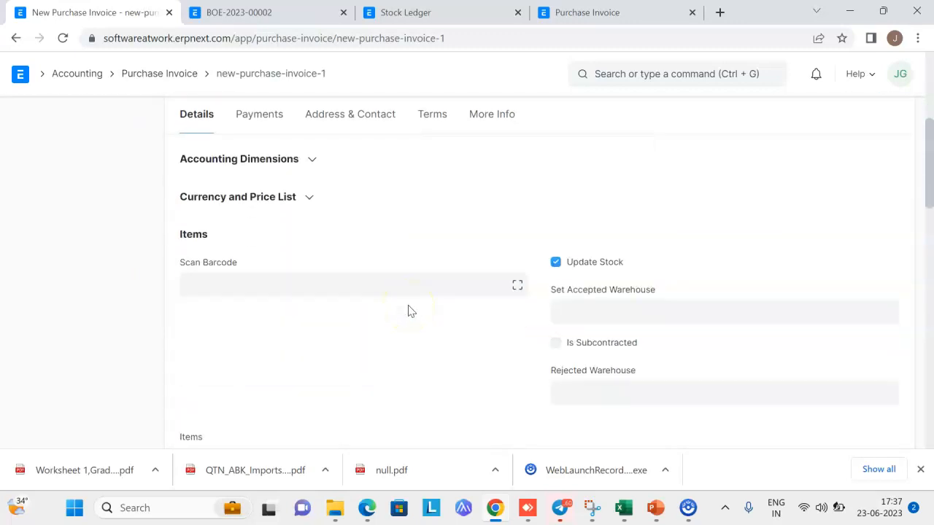
{"action": "scroll", "coordinate": [360, 281], "scroll_direction": "up", "scroll_amount": 2}
{"action": "left_click", "coordinate": [259, 266]}
{"action": "left_click", "coordinate": [249, 311]}
{"action": "double_click", "coordinate": [249, 311]}
{"action": "left_click", "coordinate": [231, 267]}
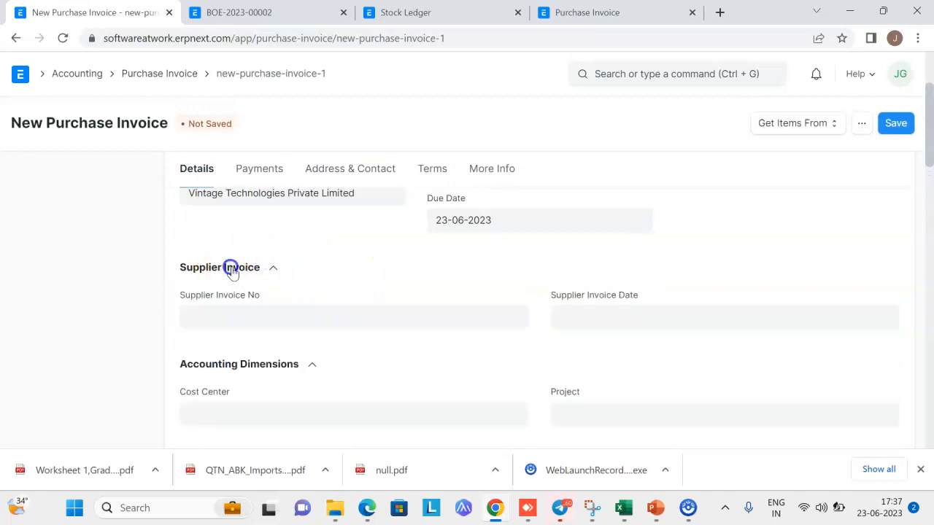
{"action": "left_click", "coordinate": [231, 312]}
{"action": "type", "text": "4445"}
{"action": "left_click", "coordinate": [606, 317]}
{"action": "scroll", "coordinate": [694, 424], "scroll_direction": "down", "scroll_amount": 1}
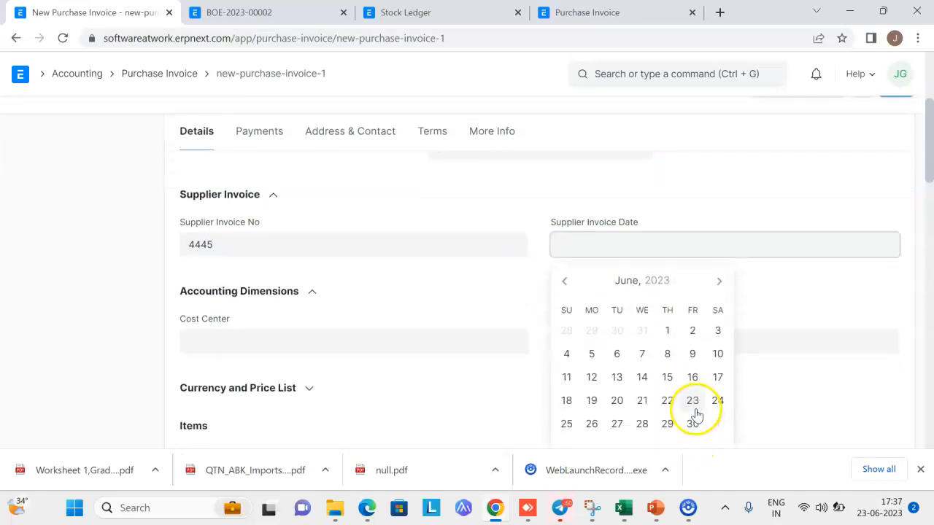
{"action": "left_click", "coordinate": [693, 409]}
- Add the item Clearing & Forwarding Charges in the first row and set its rate to 10,000 INR
{"action": "scroll", "coordinate": [365, 314], "scroll_direction": "down", "scroll_amount": 4}
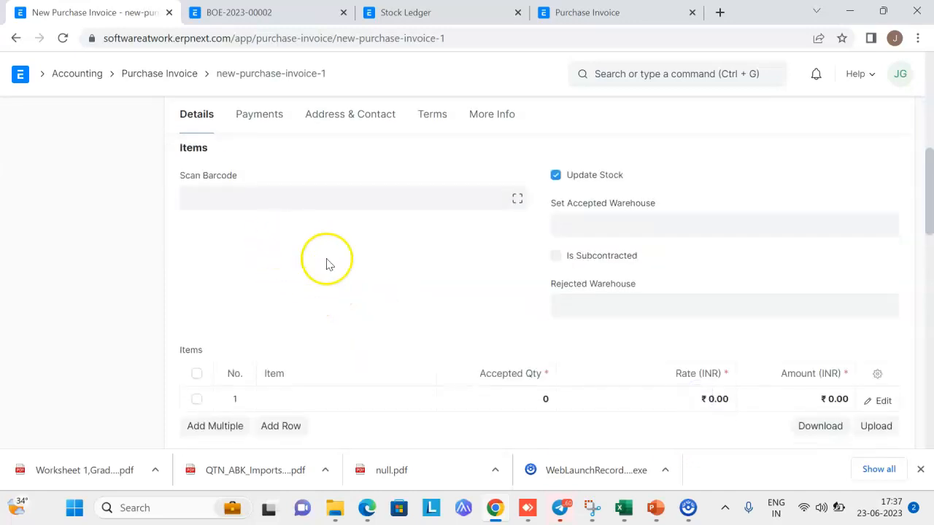
{"action": "scroll", "coordinate": [365, 292], "scroll_direction": "down", "scroll_amount": 3}
{"action": "left_click", "coordinate": [299, 253]}
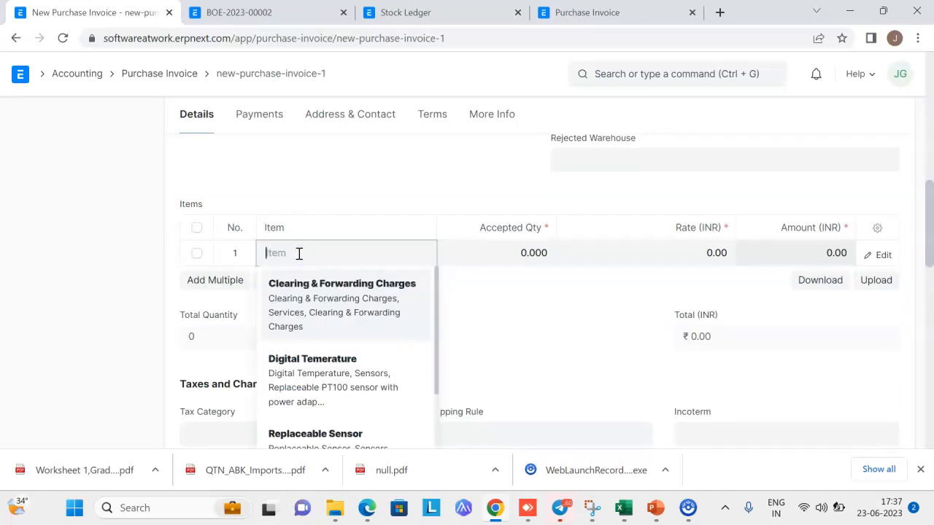
{"action": "left_click", "coordinate": [321, 314]}
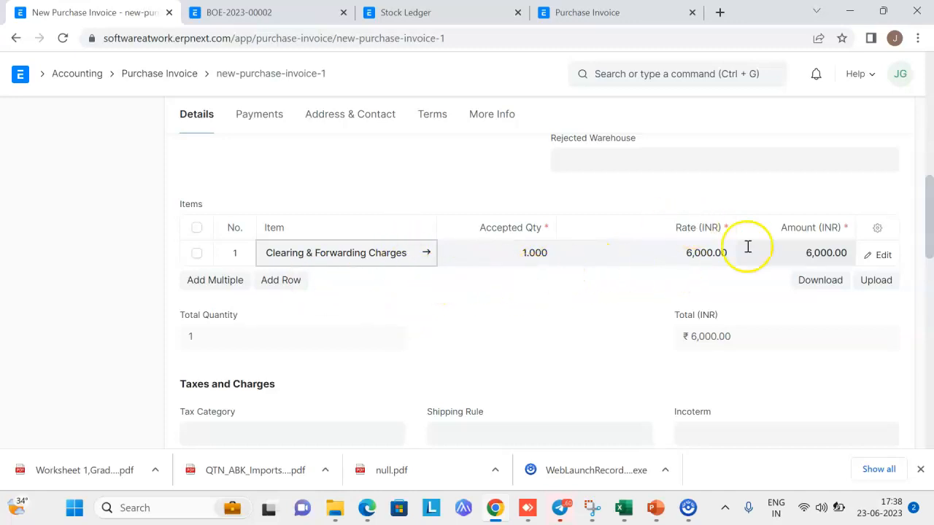
{"action": "left_click", "coordinate": [694, 252]}
{"action": "double_click", "coordinate": [692, 255]}
{"action": "type", "text": "10000"}
{"action": "left_click", "coordinate": [613, 325]}
- Review the invoice's tax section and the charge row's full details, including its expense head
{"action": "scroll", "coordinate": [824, 298], "scroll_direction": "down", "scroll_amount": 1}
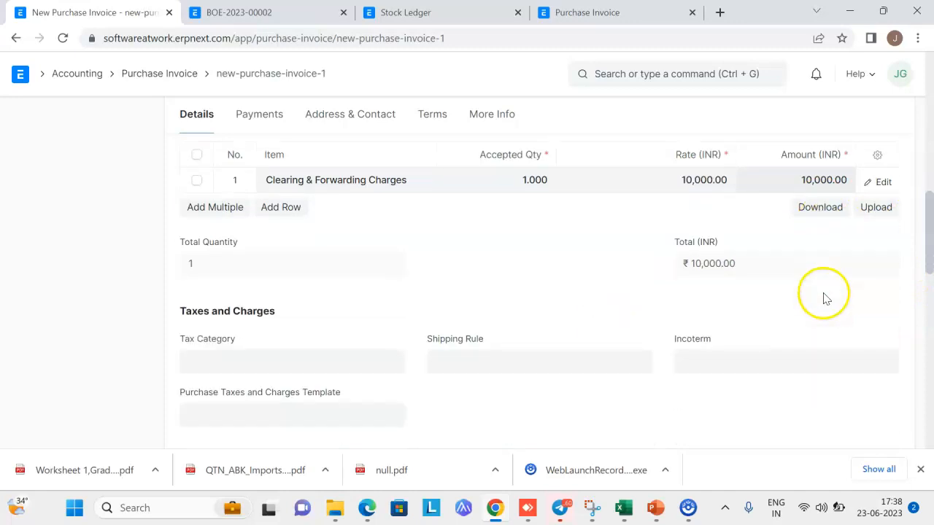
{"action": "scroll", "coordinate": [430, 379], "scroll_direction": "down", "scroll_amount": 3}
{"action": "scroll", "coordinate": [488, 372], "scroll_direction": "up", "scroll_amount": 3}
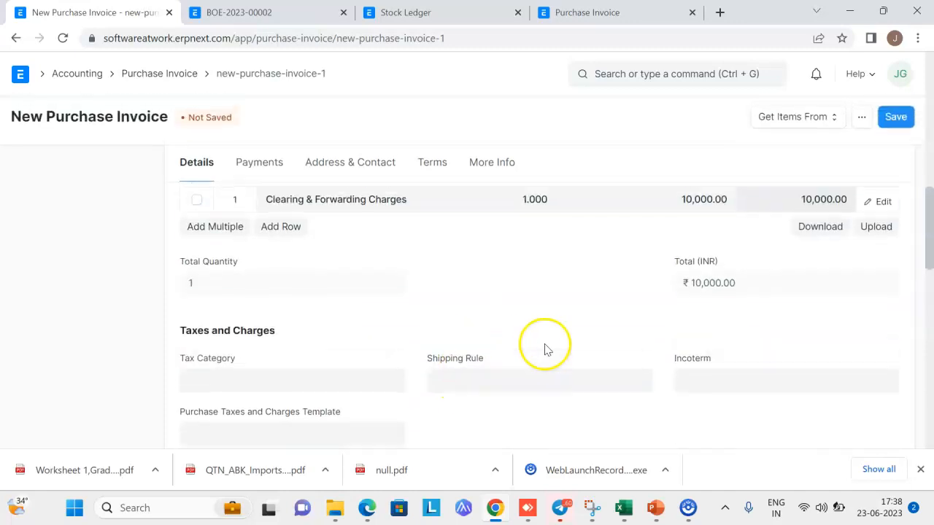
{"action": "scroll", "coordinate": [546, 351], "scroll_direction": "up", "scroll_amount": 3}
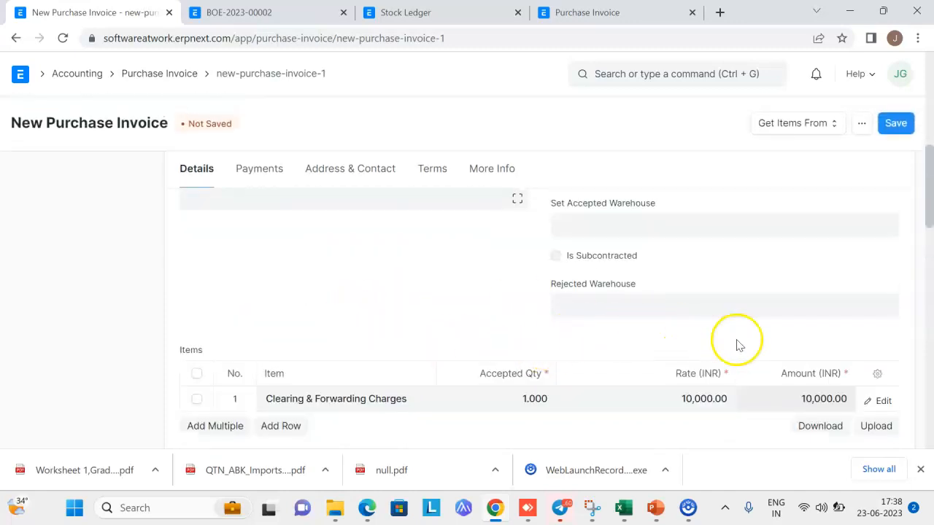
{"action": "left_click", "coordinate": [883, 405]}
{"action": "scroll", "coordinate": [334, 328], "scroll_direction": "down", "scroll_amount": 6}
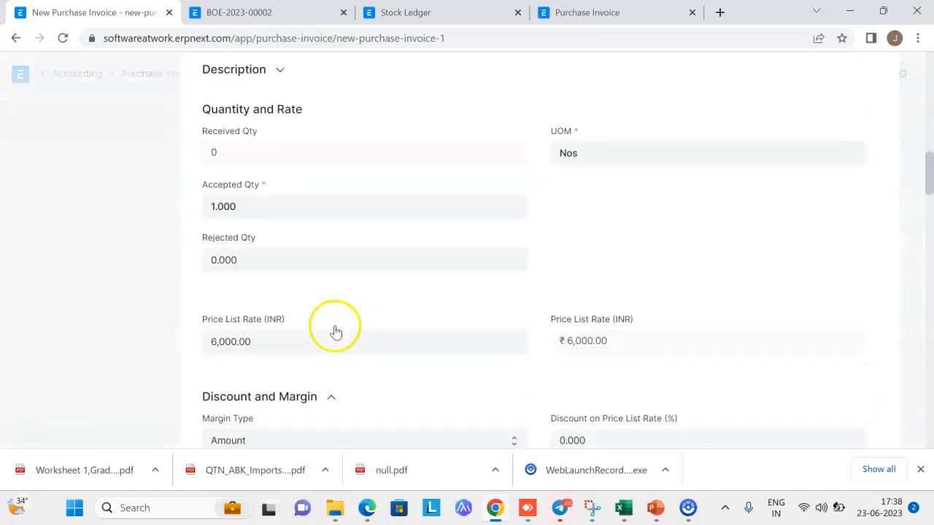
{"action": "scroll", "coordinate": [288, 184], "scroll_direction": "up", "scroll_amount": 5}
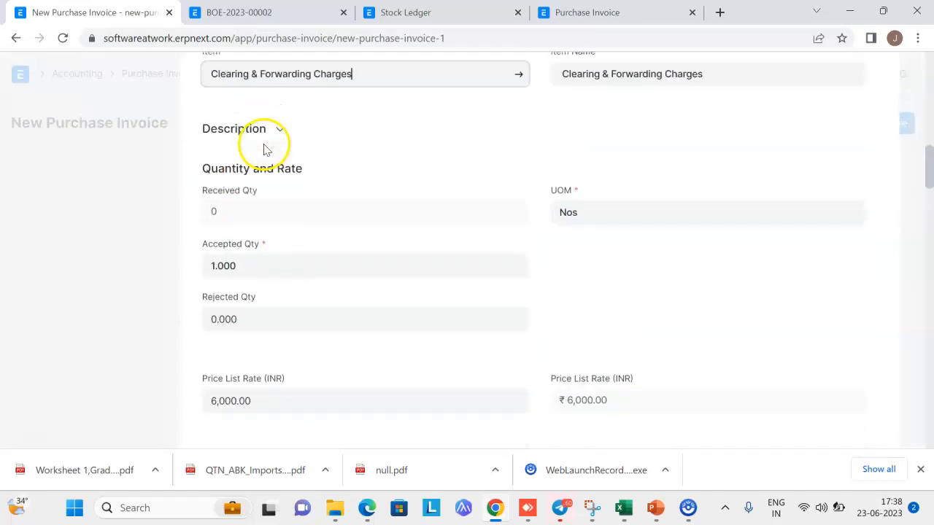
{"action": "scroll", "coordinate": [395, 197], "scroll_direction": "down", "scroll_amount": 10}
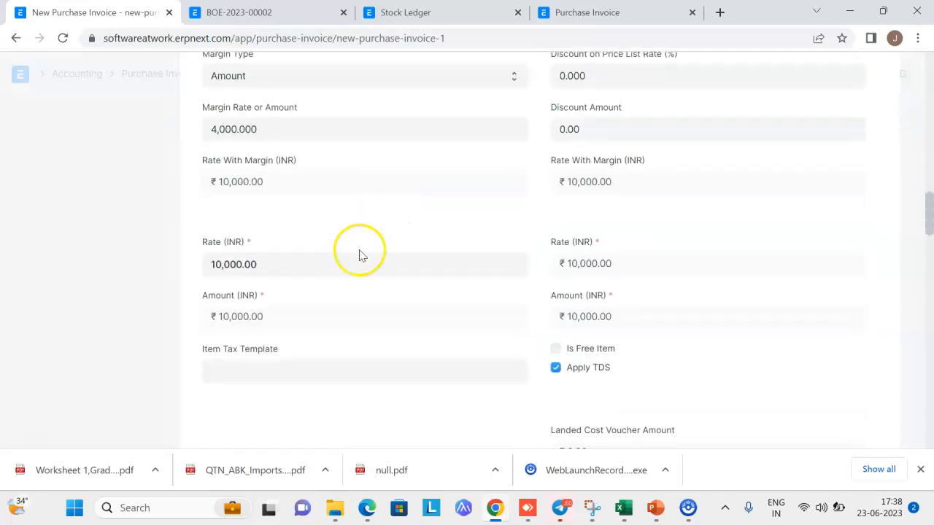
{"action": "scroll", "coordinate": [297, 332], "scroll_direction": "down", "scroll_amount": 4}
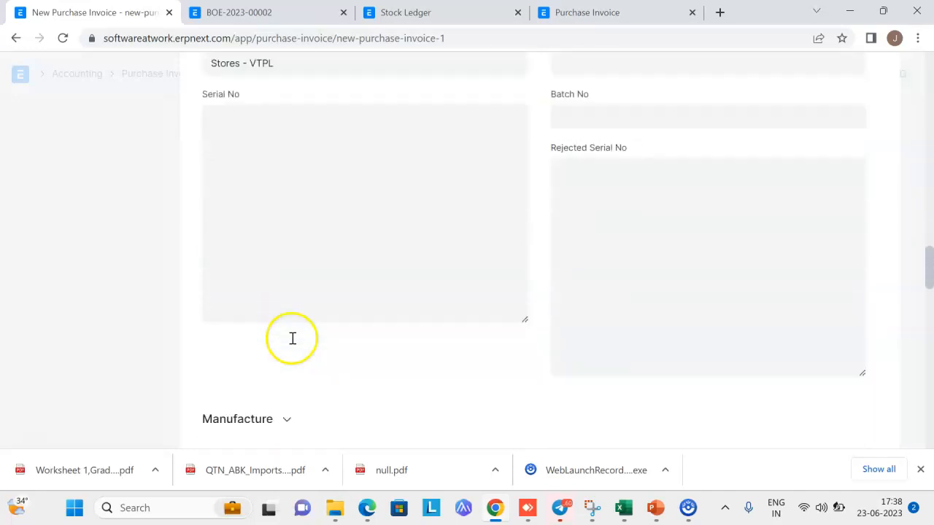
{"action": "scroll", "coordinate": [292, 337], "scroll_direction": "up", "scroll_amount": 4}
{"action": "scroll", "coordinate": [297, 308], "scroll_direction": "up", "scroll_amount": 3}
{"action": "scroll", "coordinate": [294, 313], "scroll_direction": "down", "scroll_amount": 10}
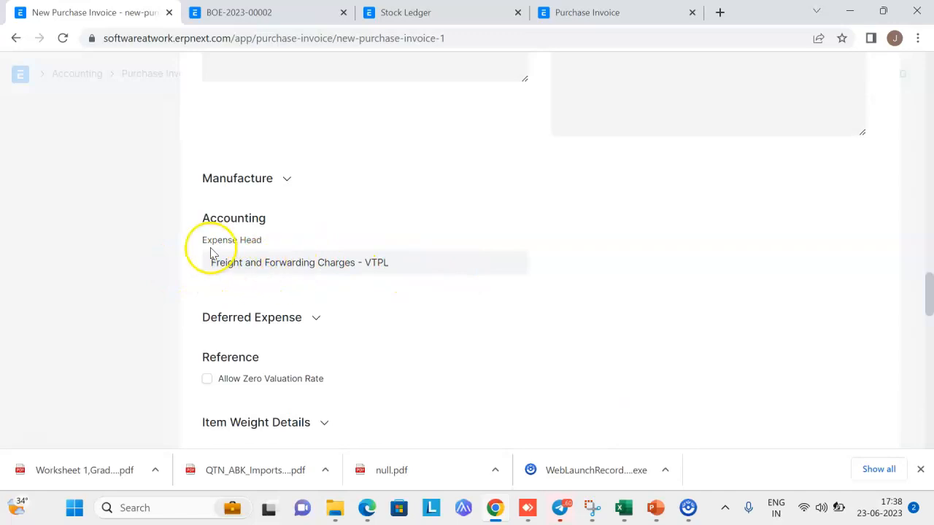
{"action": "scroll", "coordinate": [318, 268], "scroll_direction": "up", "scroll_amount": 15}
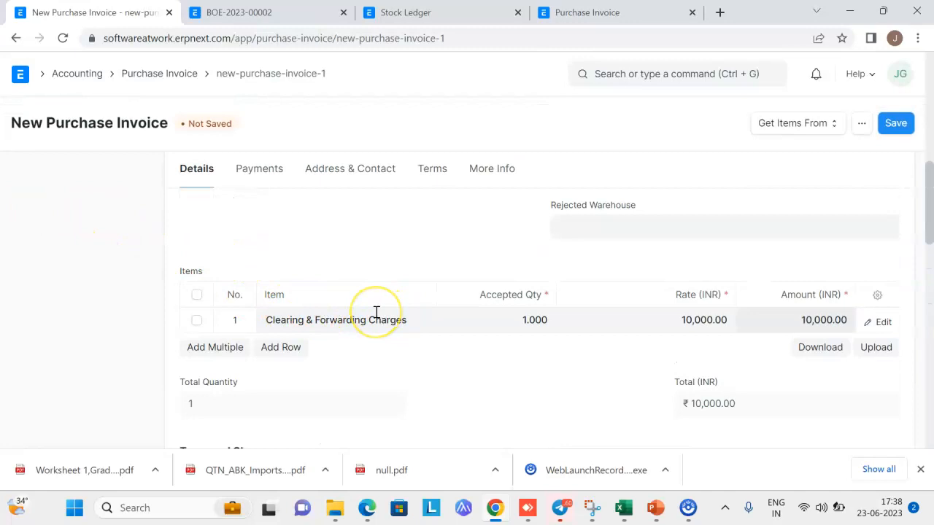
- Save the clearing charges purchase invoice and submit it
{"action": "left_click", "coordinate": [896, 122]}
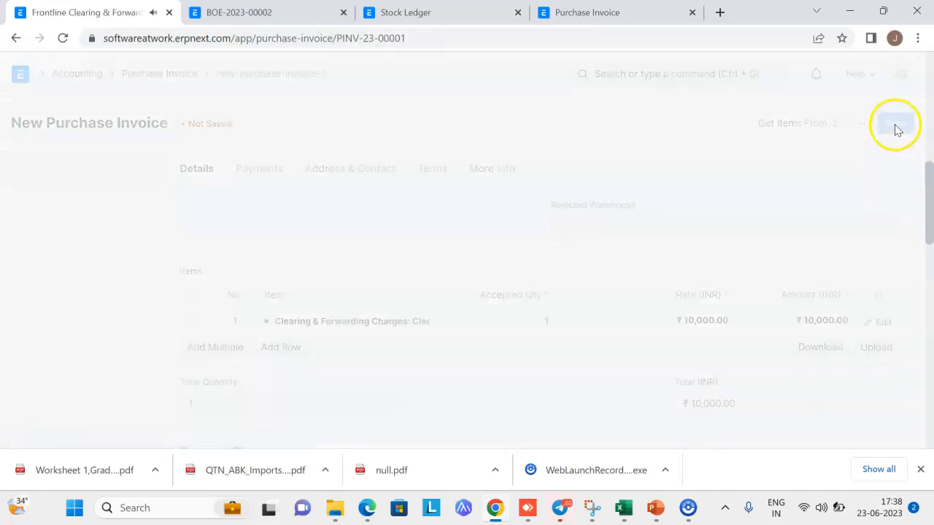
{"action": "left_click", "coordinate": [894, 124]}
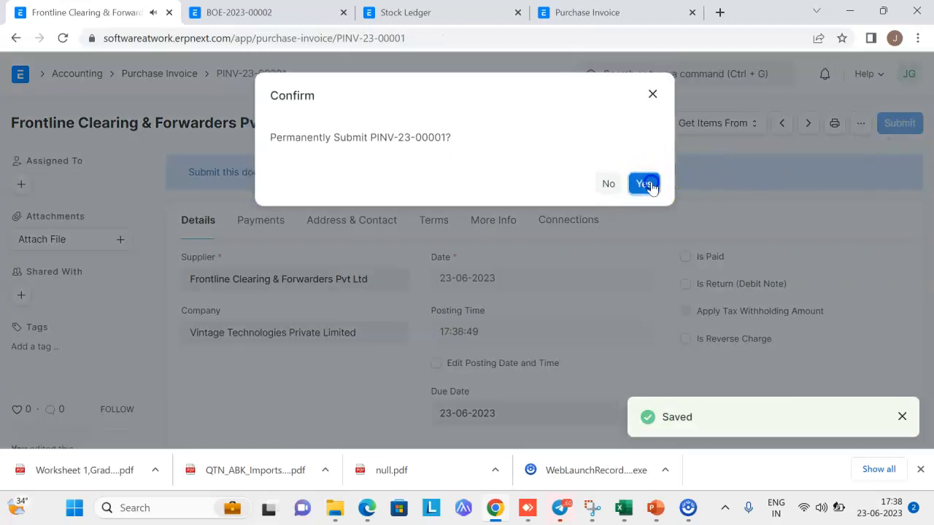
{"action": "left_click", "coordinate": [648, 183]}
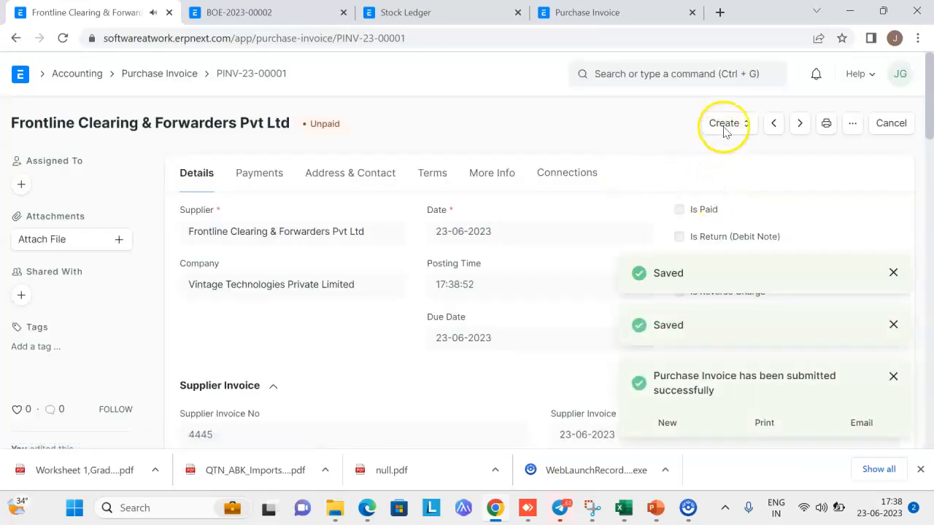
- Open the submitted invoice's Accounting Ledger, examine its debit and credit entries, and dismiss the chat notification
{"action": "left_click", "coordinate": [724, 127]}
{"action": "left_click", "coordinate": [745, 154]}
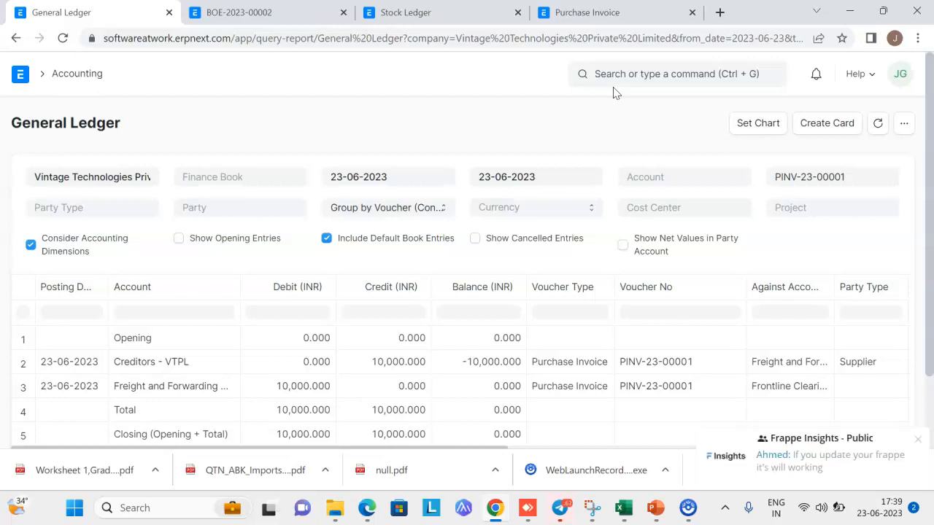
{"action": "left_click", "coordinate": [918, 438]}
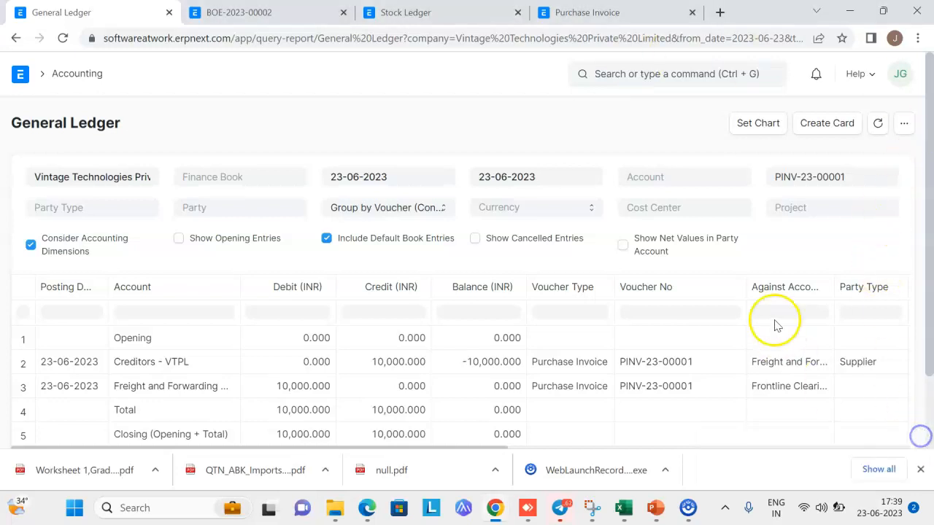
- Open the Profit and Loss Statement report and examine the direct and indirect expense accounts
{"action": "left_click", "coordinate": [678, 70]}
{"action": "type", "text": "P"}
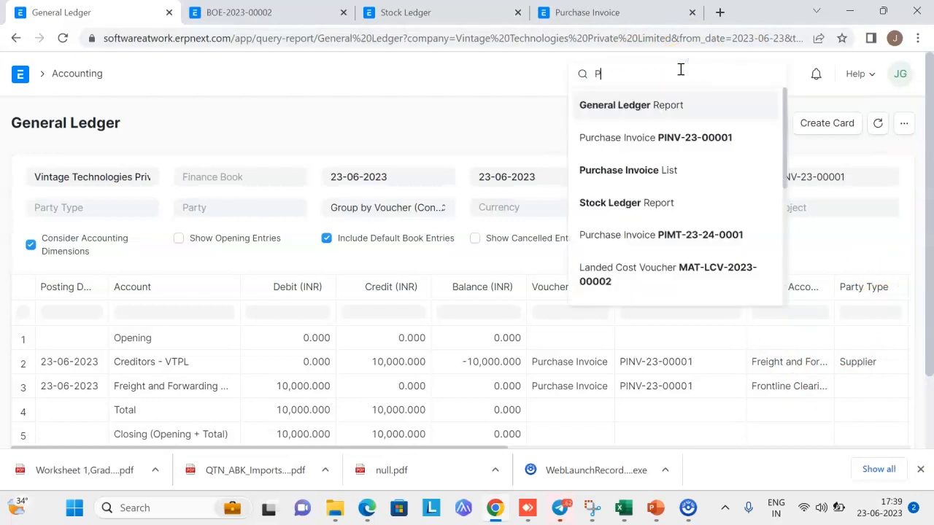
{"action": "type", "text": "rofit"}
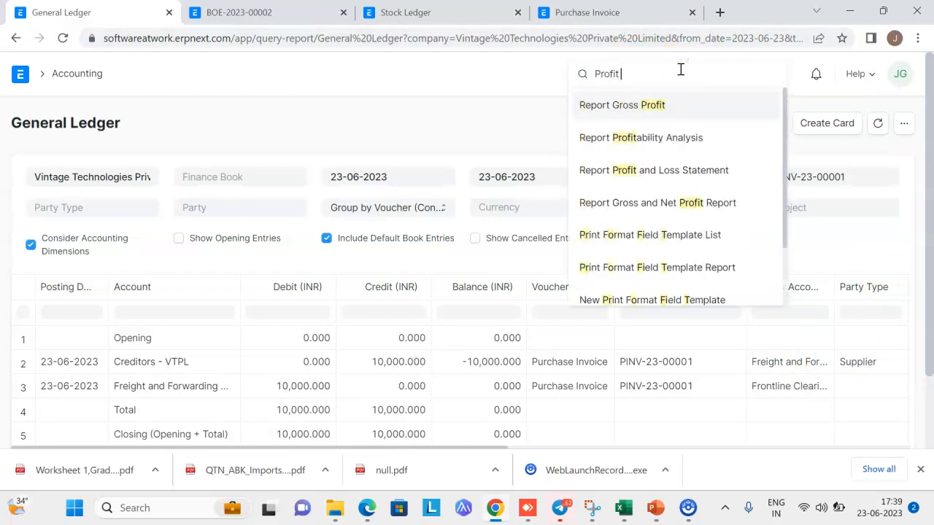
{"action": "type", "text": " a"}
{"action": "key", "text": "Return"}
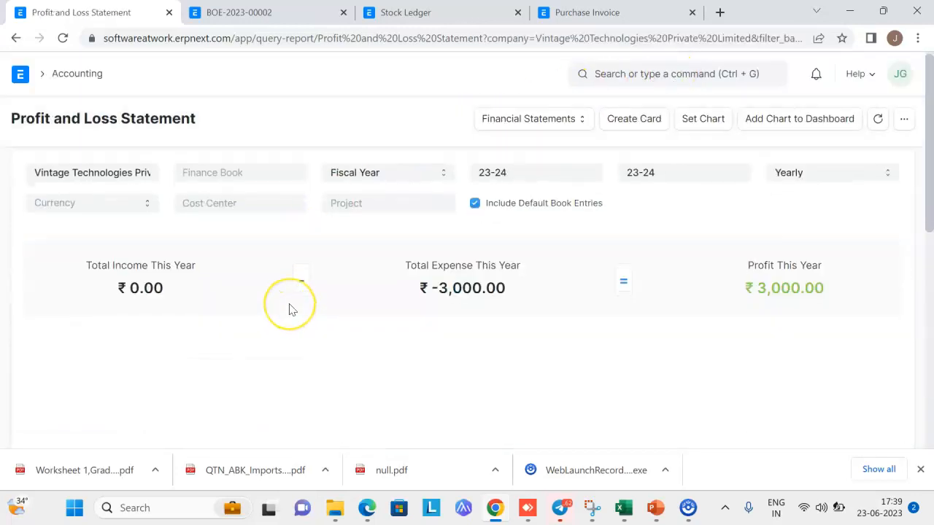
{"action": "scroll", "coordinate": [288, 309], "scroll_direction": "down", "scroll_amount": 6}
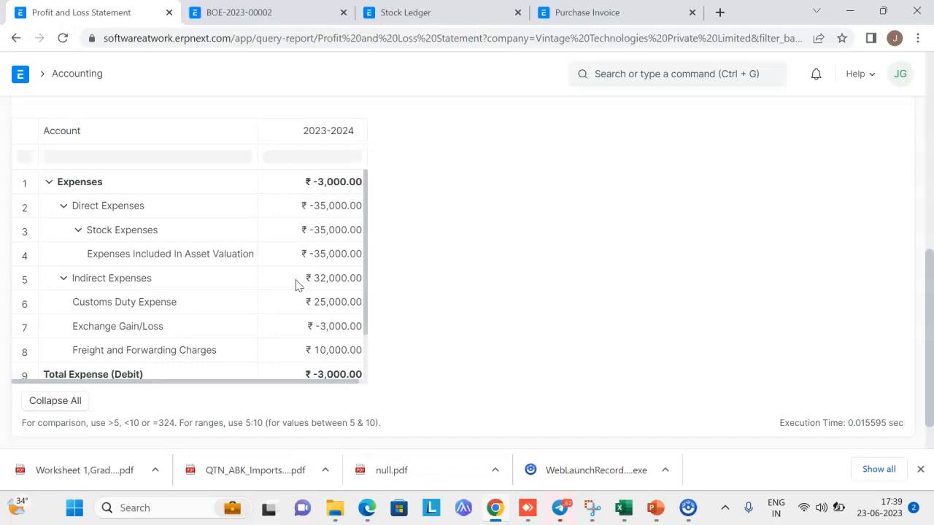
{"action": "scroll", "coordinate": [297, 285], "scroll_direction": "up", "scroll_amount": 2}
- Open the Balance Sheet report and examine the cash, stock and tax asset accounts
{"action": "left_click", "coordinate": [673, 68]}
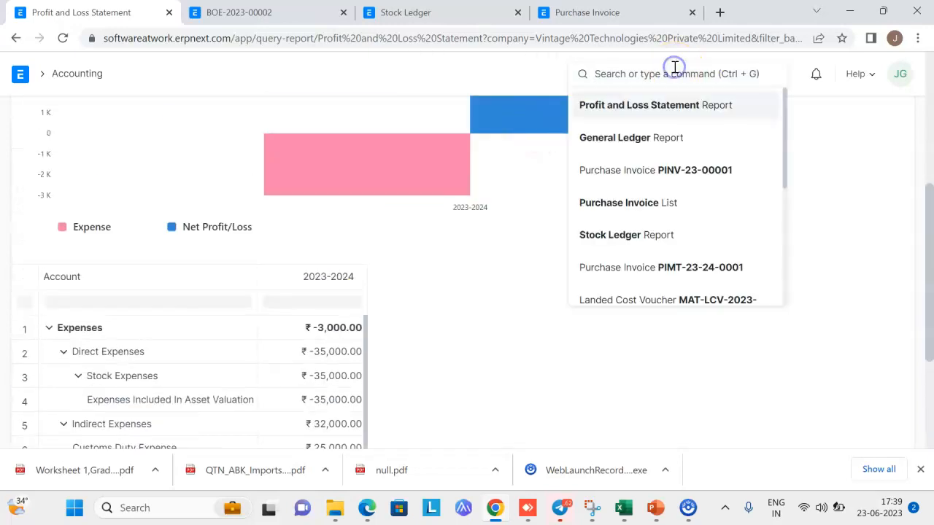
{"action": "type", "text": "Bal"}
{"action": "key", "text": "Return"}
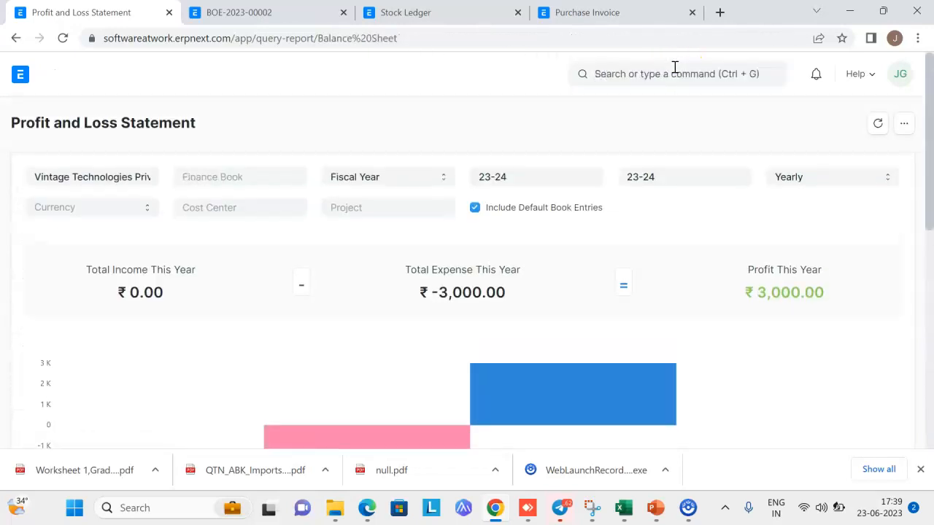
{"action": "scroll", "coordinate": [448, 317], "scroll_direction": "down", "scroll_amount": 6}
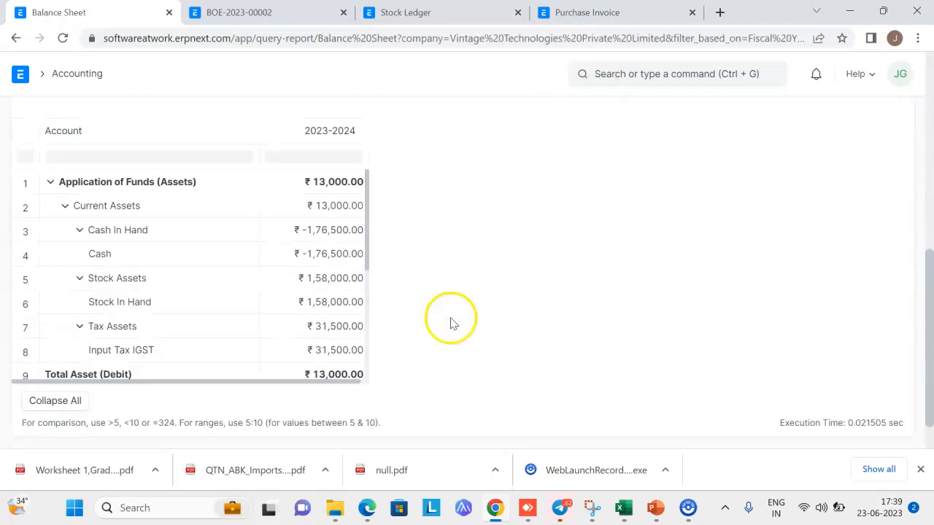
{"action": "scroll", "coordinate": [168, 314], "scroll_direction": "down", "scroll_amount": 1}
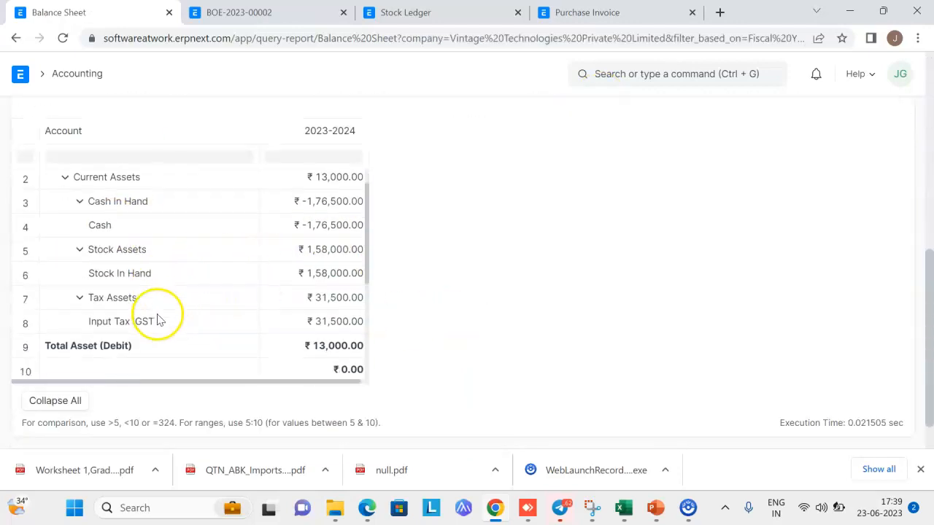
- Examine the Balance Sheet's input tax, creditors, provisional profit or loss and total credit rows
{"action": "scroll", "coordinate": [159, 321], "scroll_direction": "down", "scroll_amount": 2}
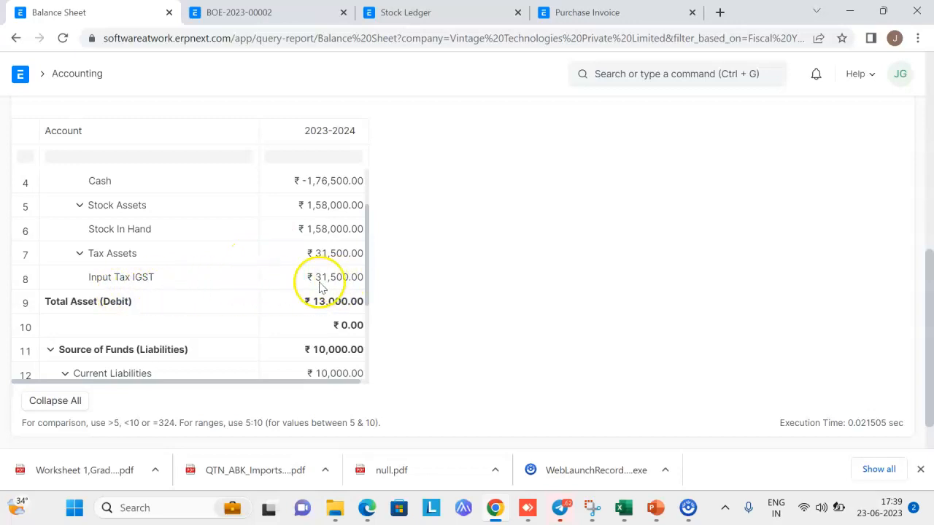
{"action": "scroll", "coordinate": [349, 283], "scroll_direction": "down", "scroll_amount": 3}
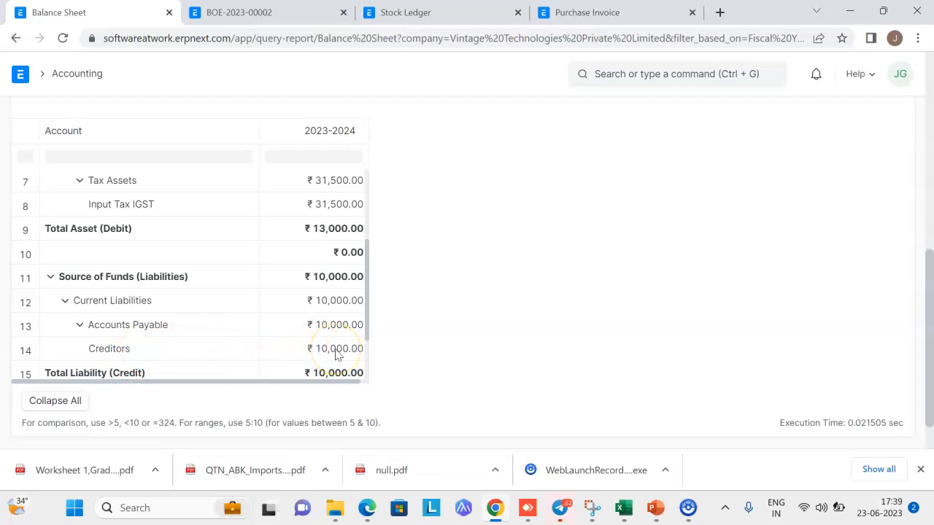
{"action": "scroll", "coordinate": [300, 352], "scroll_direction": "down", "scroll_amount": 3}
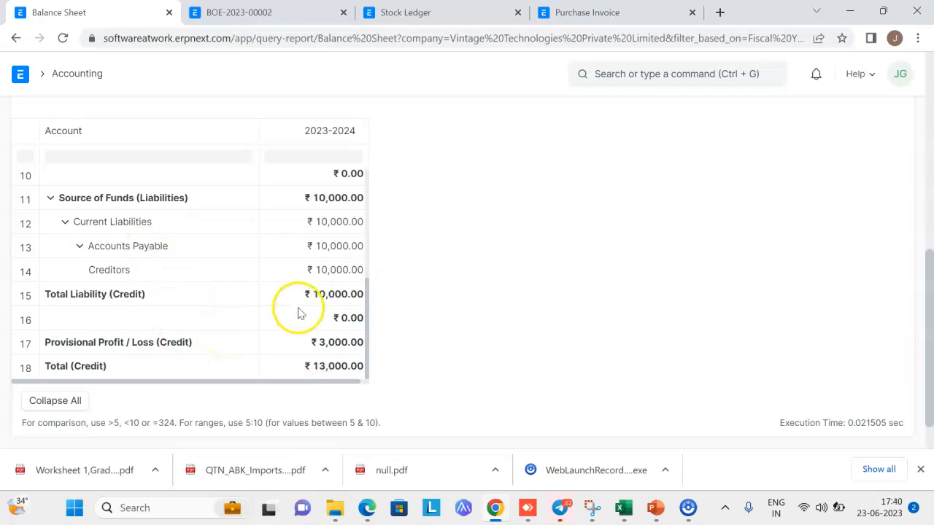
- Search for and open the General Ledger report
{"action": "left_click", "coordinate": [682, 75]}
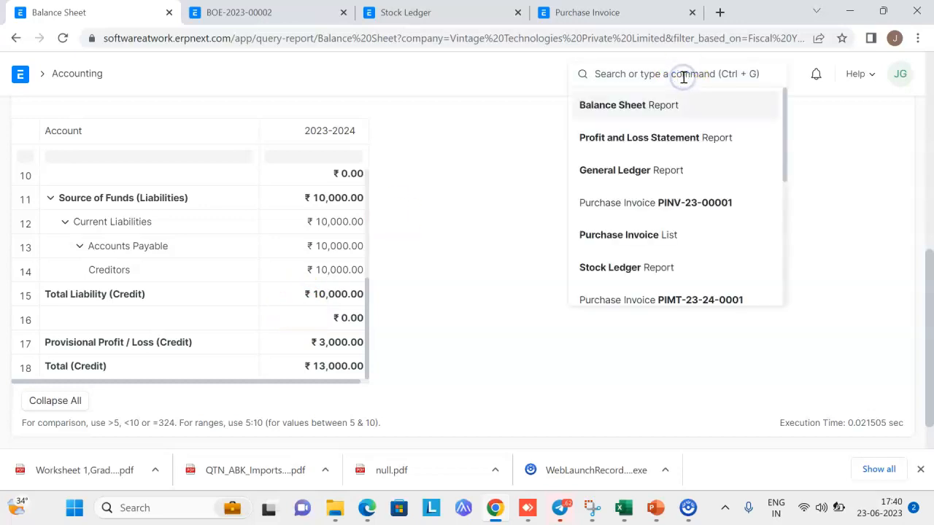
{"action": "type", "text": "Gnera"}
{"action": "key", "text": "BackSpace"}
{"action": "key", "text": "BackSpace"}
{"action": "key", "text": "BackSpace"}
{"action": "key", "text": "BackSpace"}
{"action": "type", "text": "eneral"}
{"action": "key", "text": "Return"}
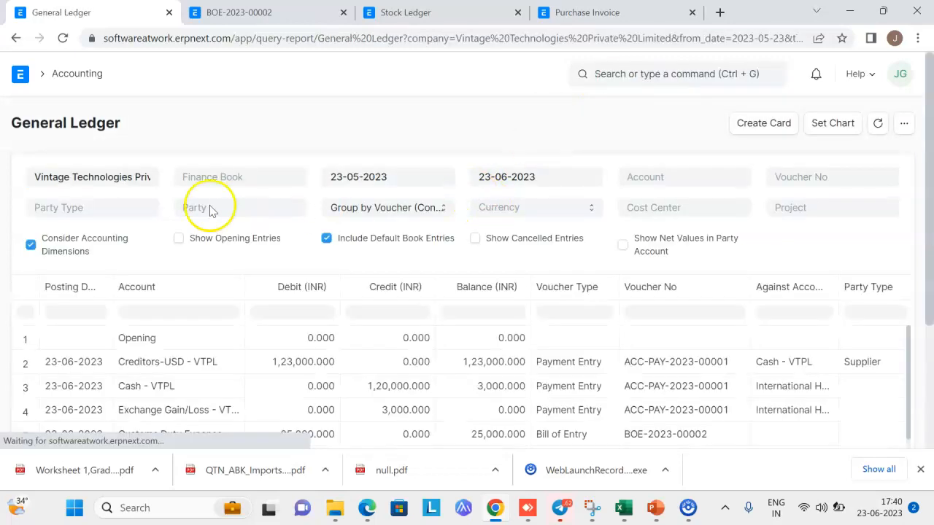
- Filter the General Ledger by party type Supplier and party International Haotian Technology Co., Ltd., and examine the entries and available currencies
{"action": "left_click", "coordinate": [125, 209]}
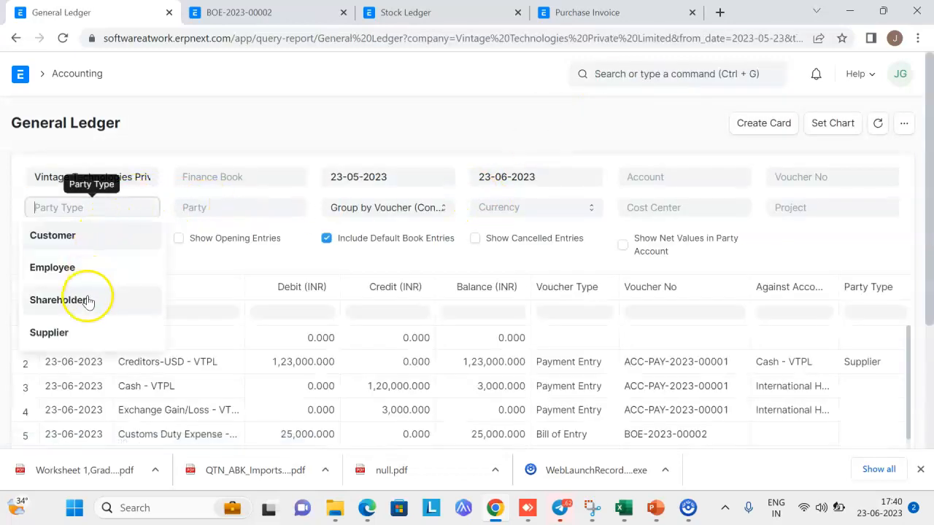
{"action": "left_click", "coordinate": [77, 332]}
{"action": "left_click", "coordinate": [213, 208]}
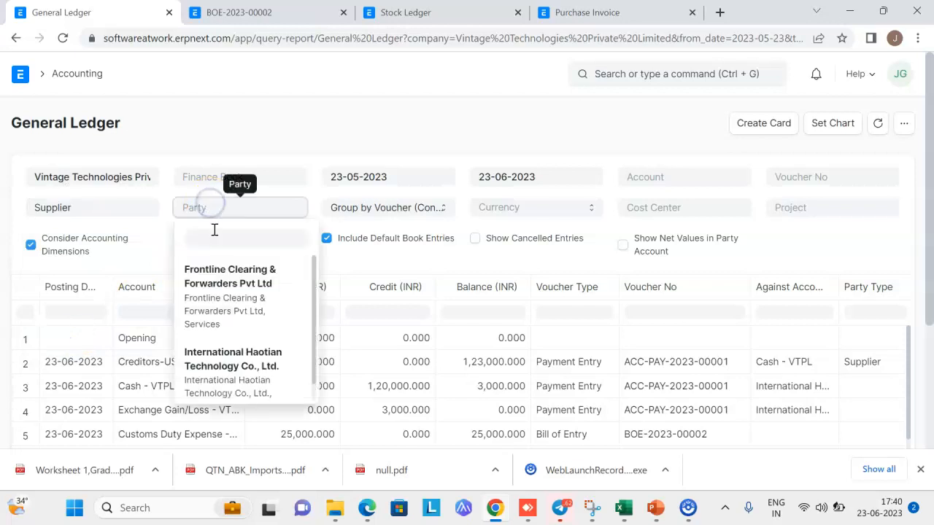
{"action": "left_click", "coordinate": [226, 374]}
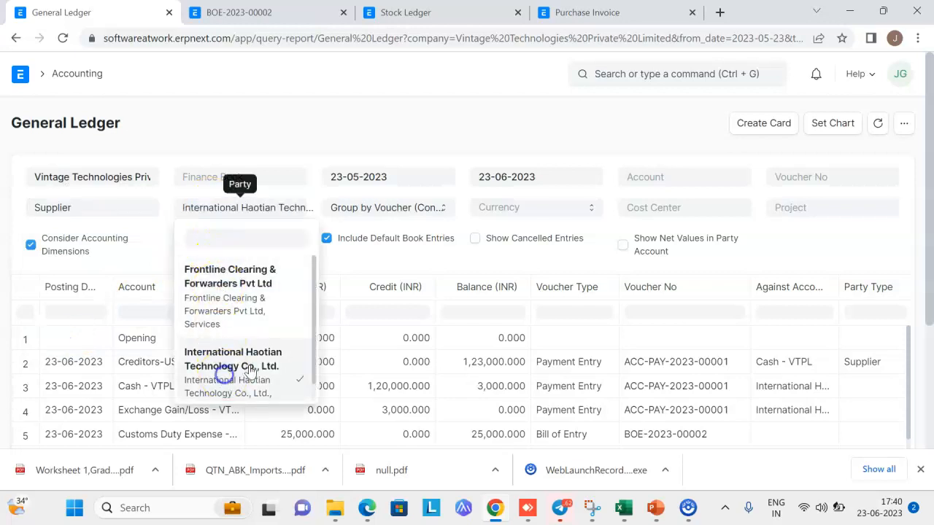
{"action": "left_click", "coordinate": [257, 155]}
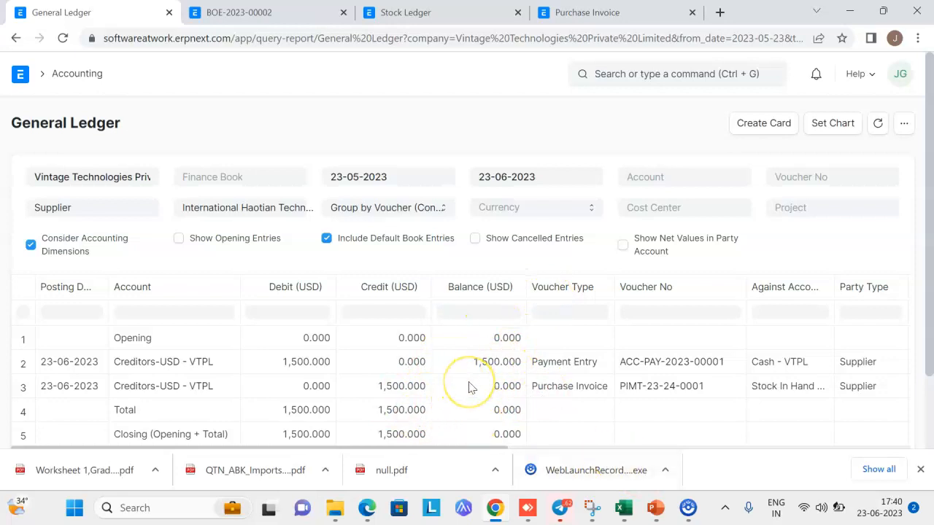
{"action": "left_click", "coordinate": [526, 209]}
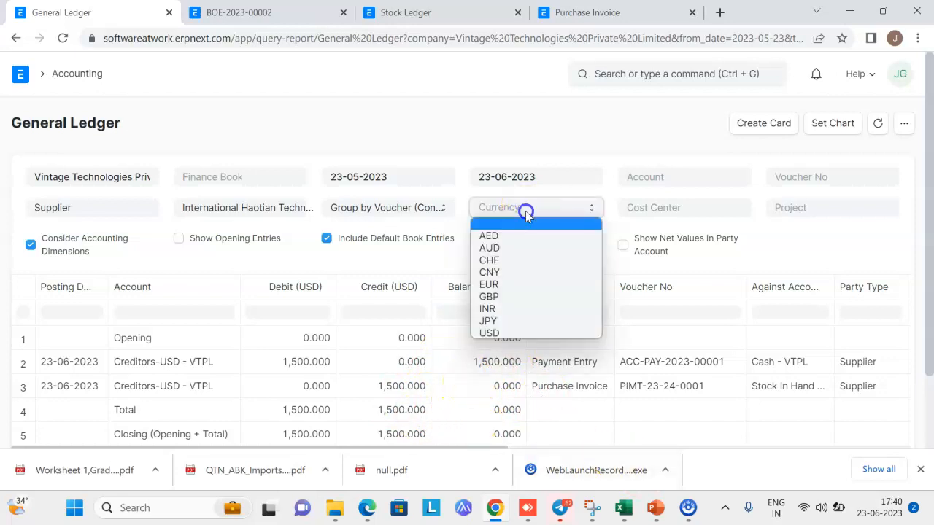
{"action": "left_click", "coordinate": [315, 148]}
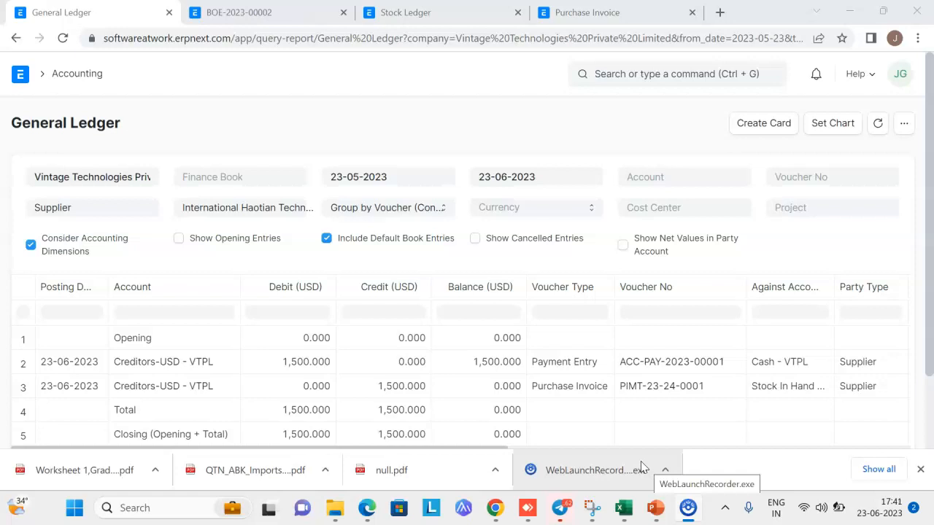
- Switch to the running PowerPoint slide show and advance to the closing contact slide
{"action": "left_click", "coordinate": [654, 511]}
{"action": "left_click", "coordinate": [712, 435]}
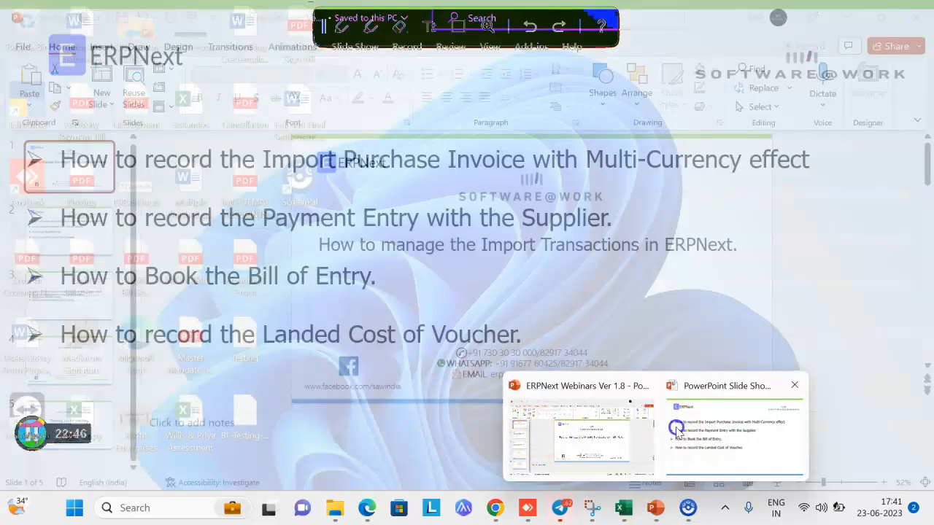
{"action": "key", "text": "Right"}
{"action": "key", "text": "Right"}
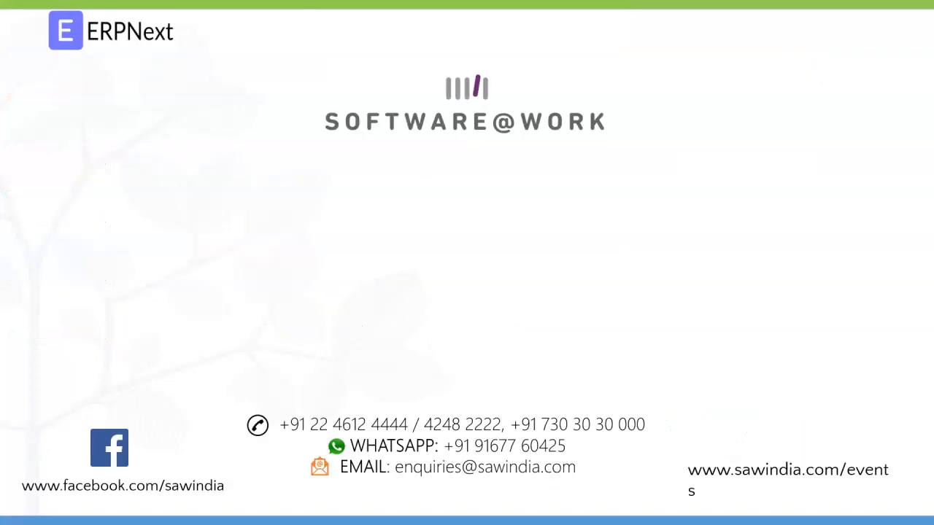